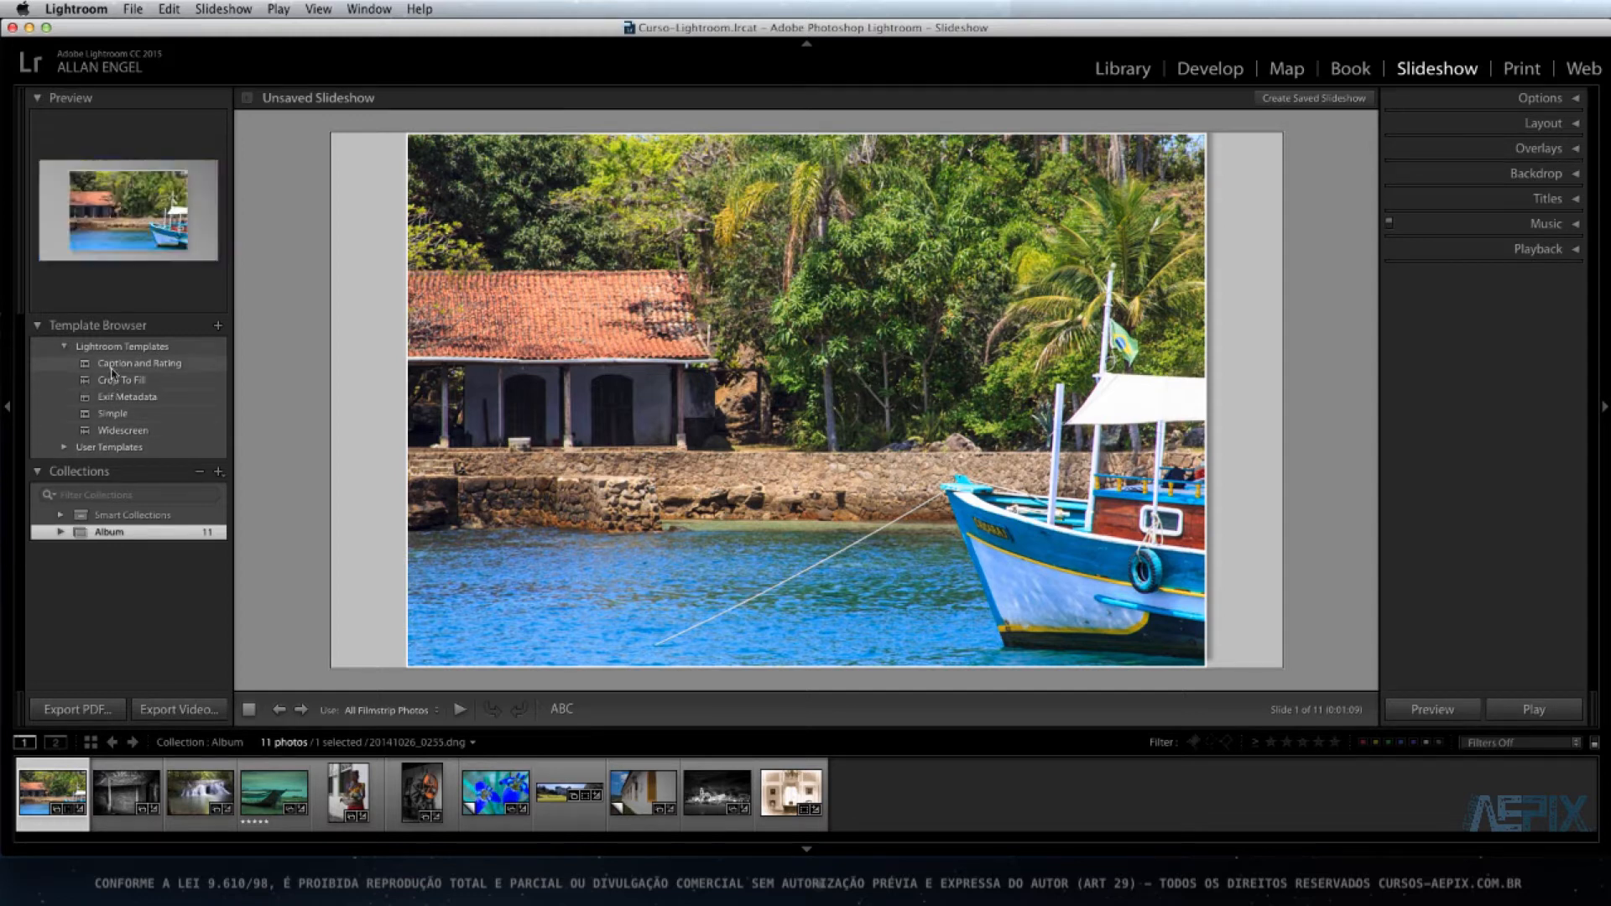
- Reorder the filmstrip photos so the black-and-white church comes first, the green boat third and the yellow-walled building fifth
click(65, 347)
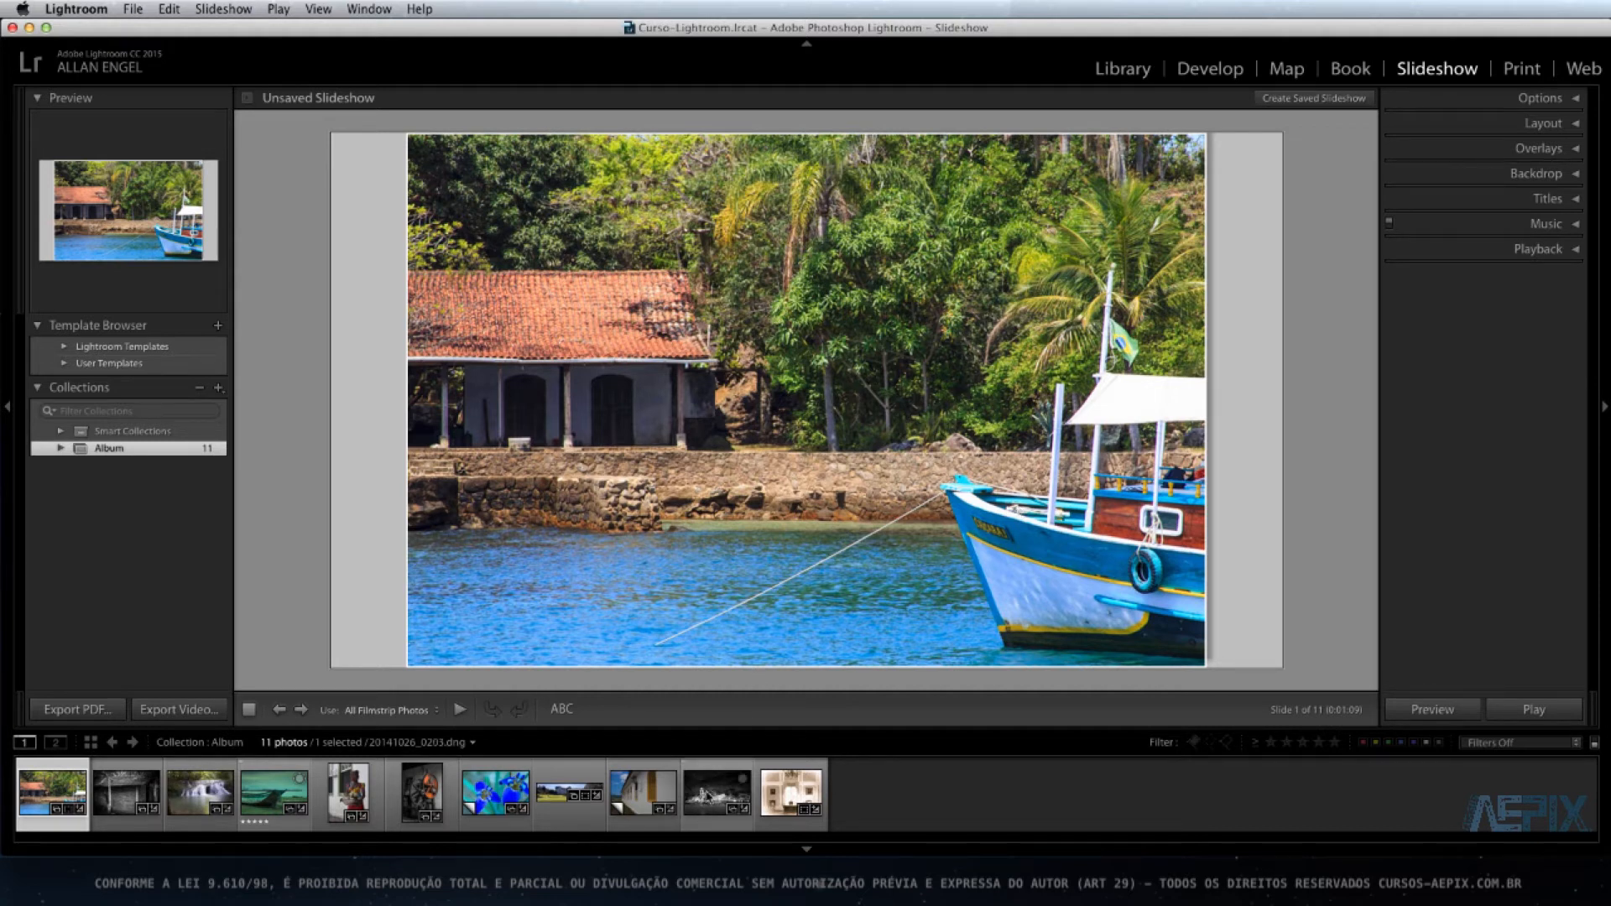
drag(704, 795, 48, 801)
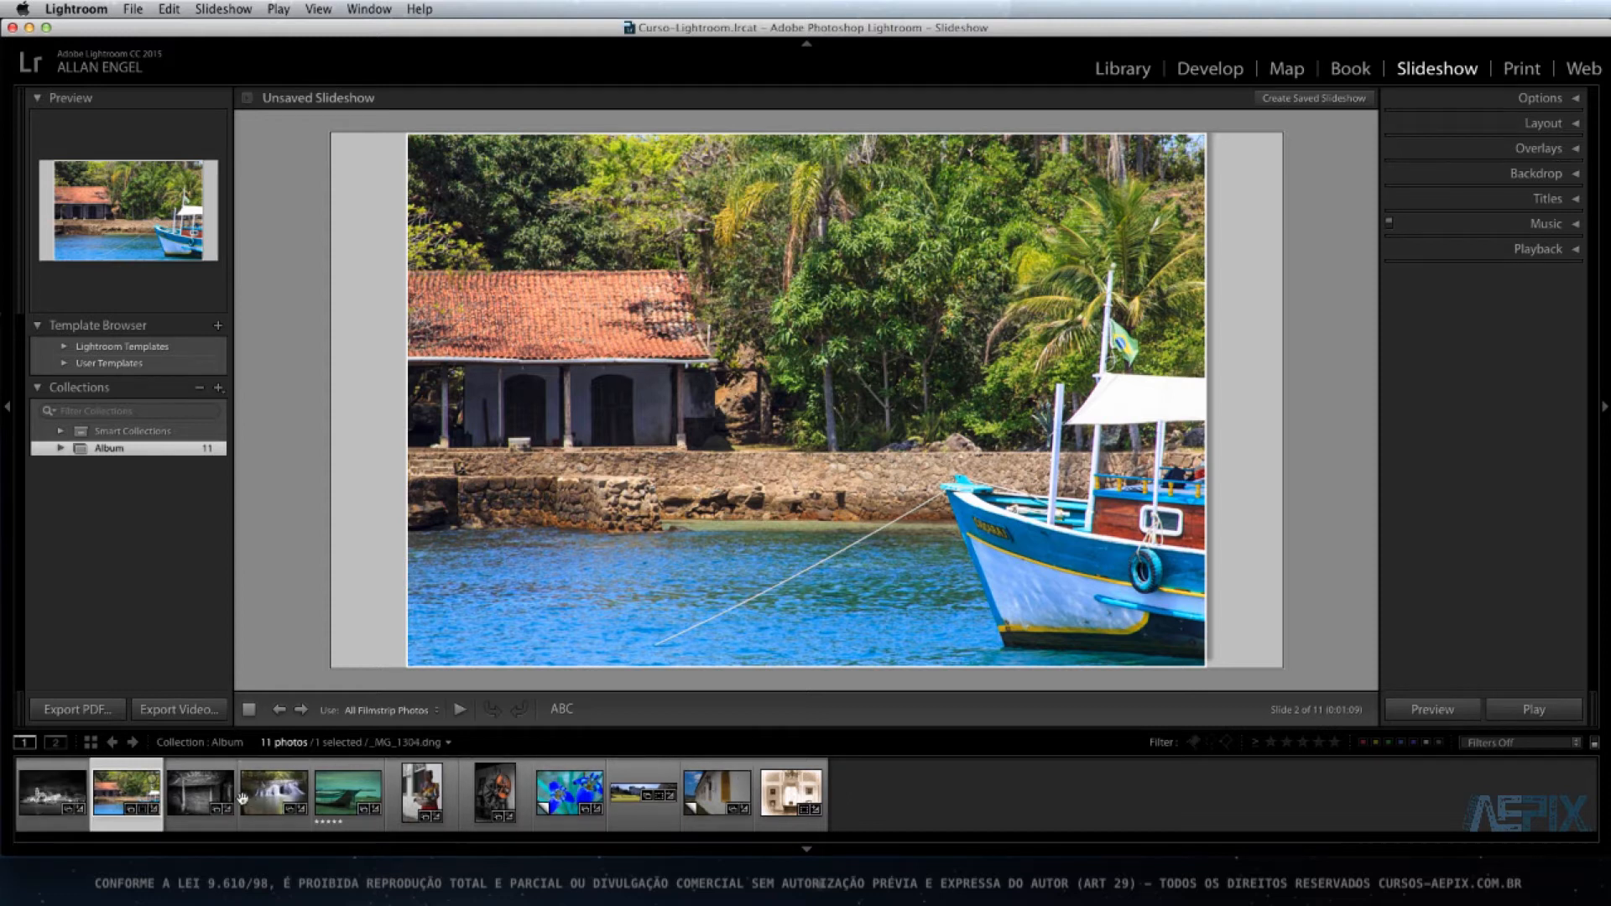
drag(348, 793, 168, 793)
drag(721, 797, 323, 793)
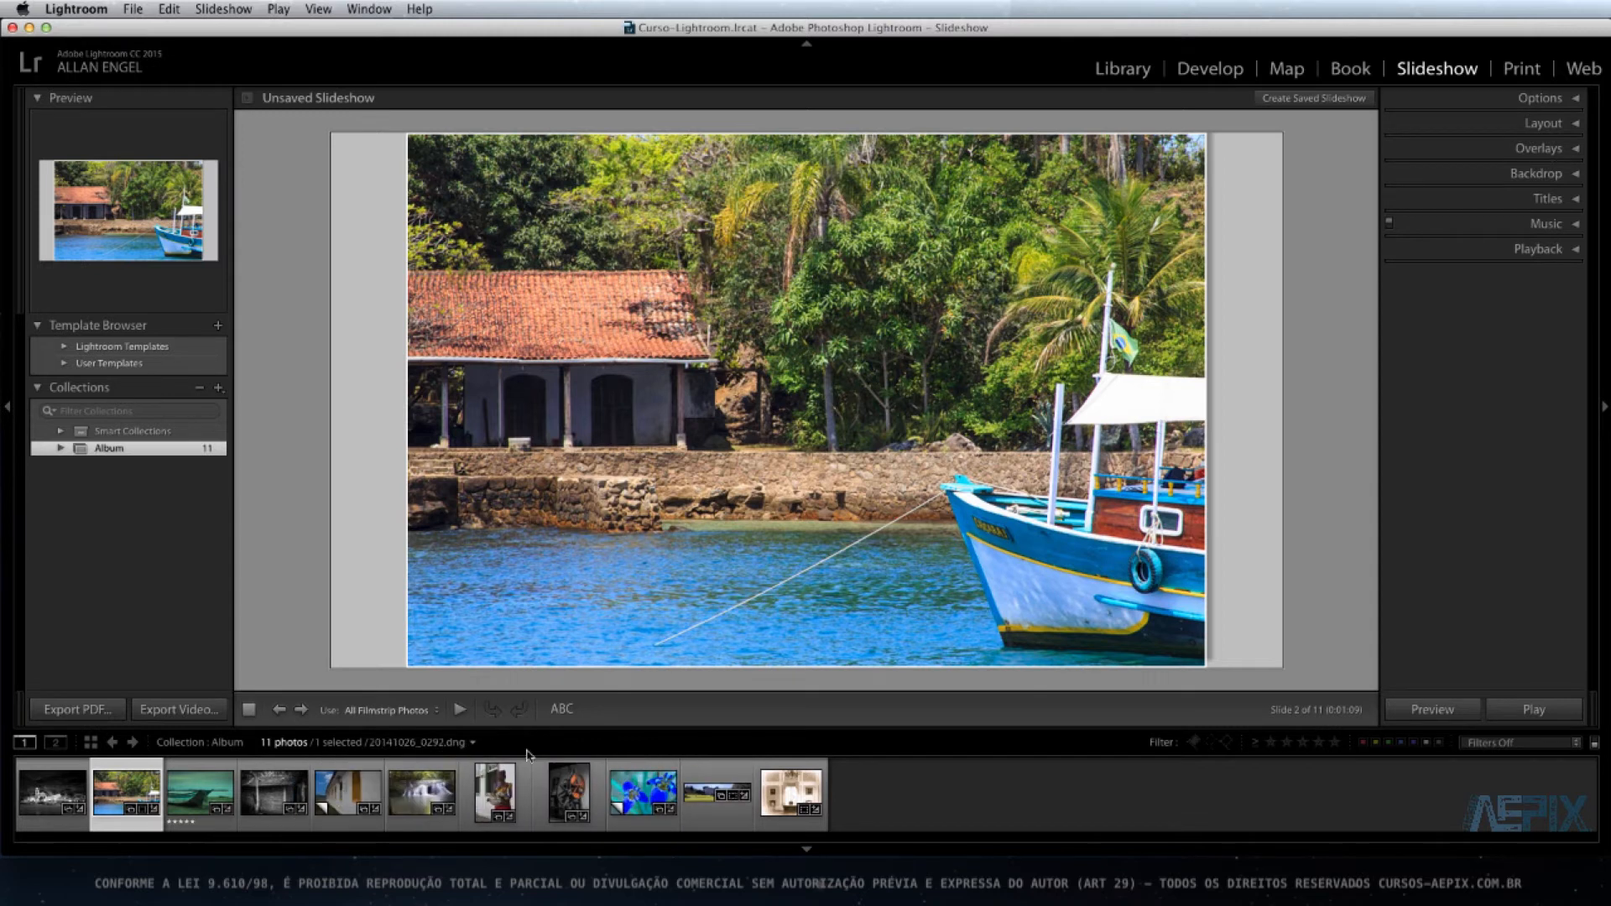
- Preview several photos from the filmstrip, return to the first slide, and step forward and back through the opening slides
click(570, 802)
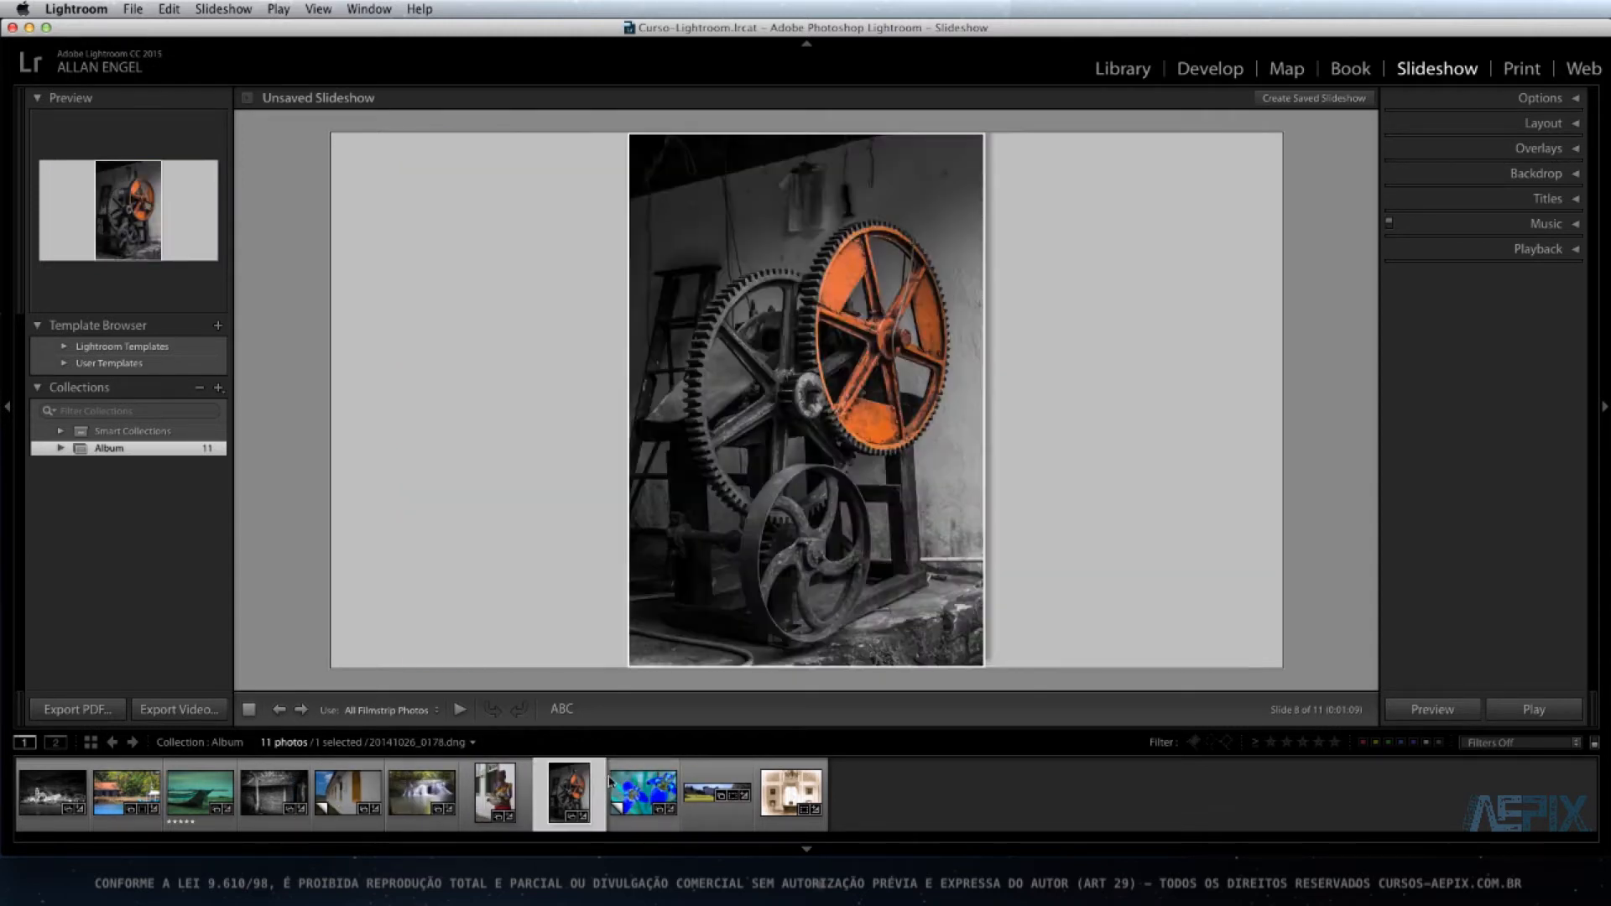
click(636, 795)
click(503, 799)
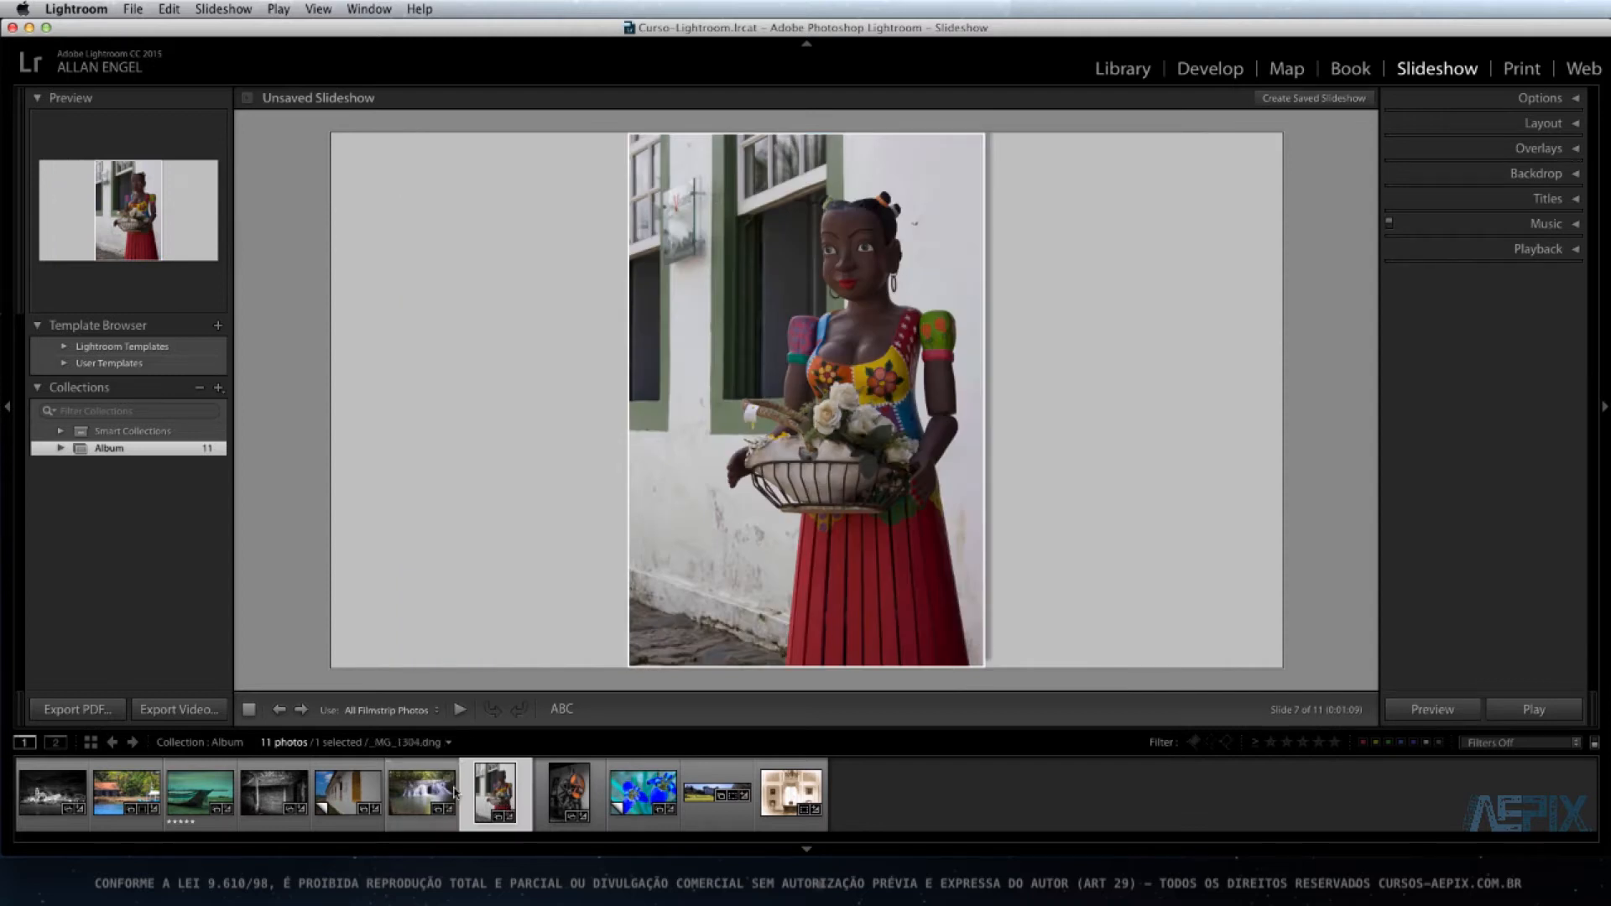
click(250, 712)
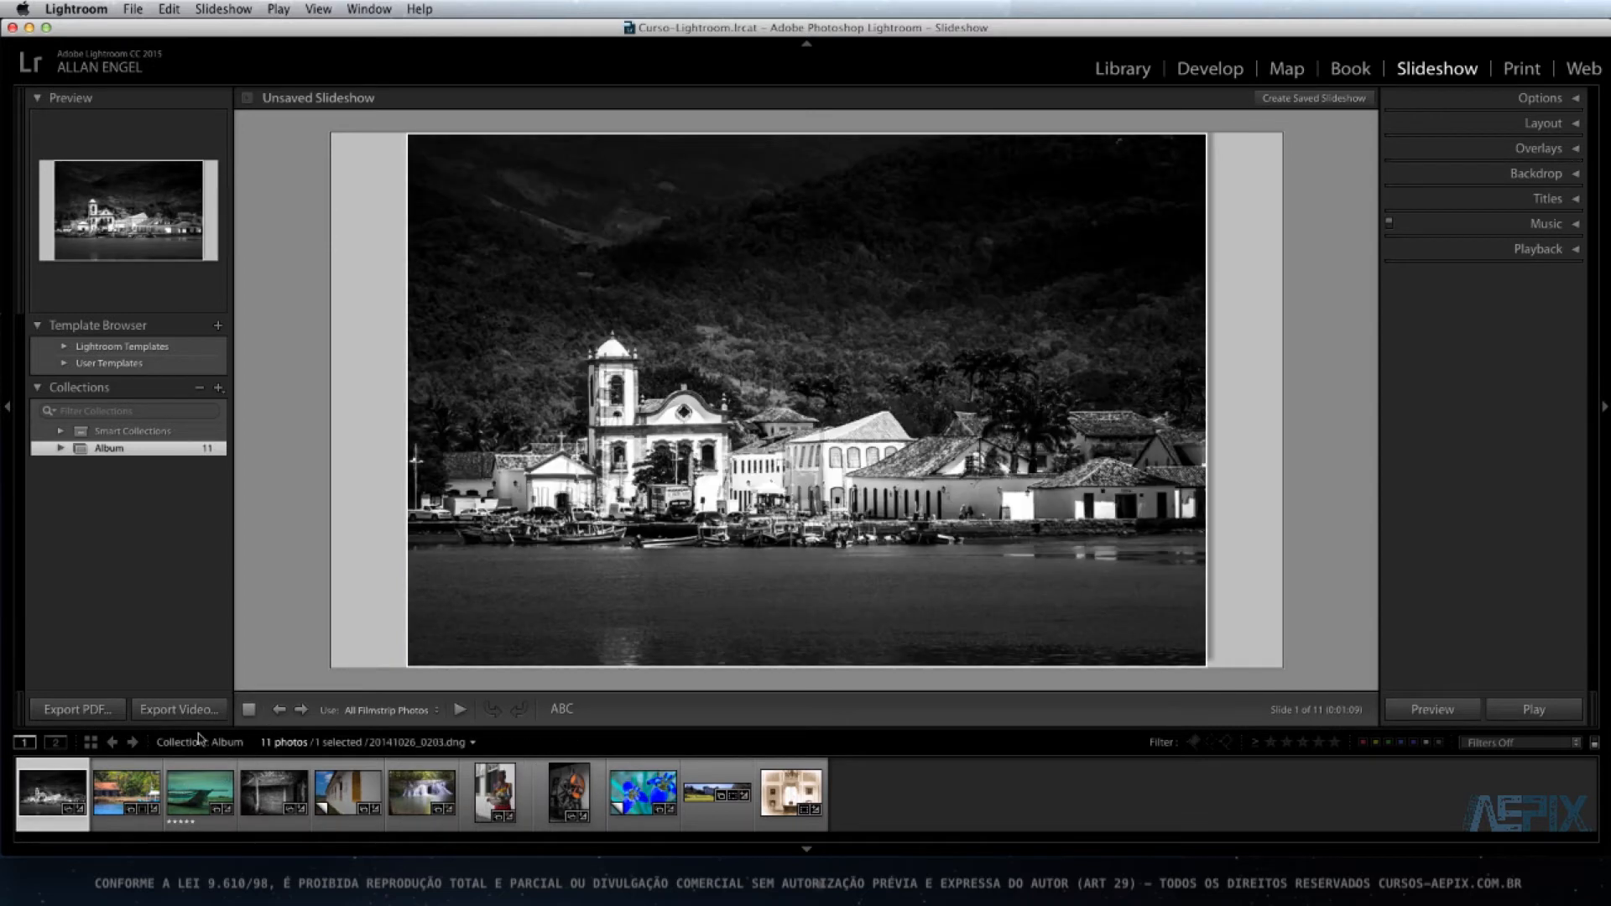
click(302, 713)
click(301, 712)
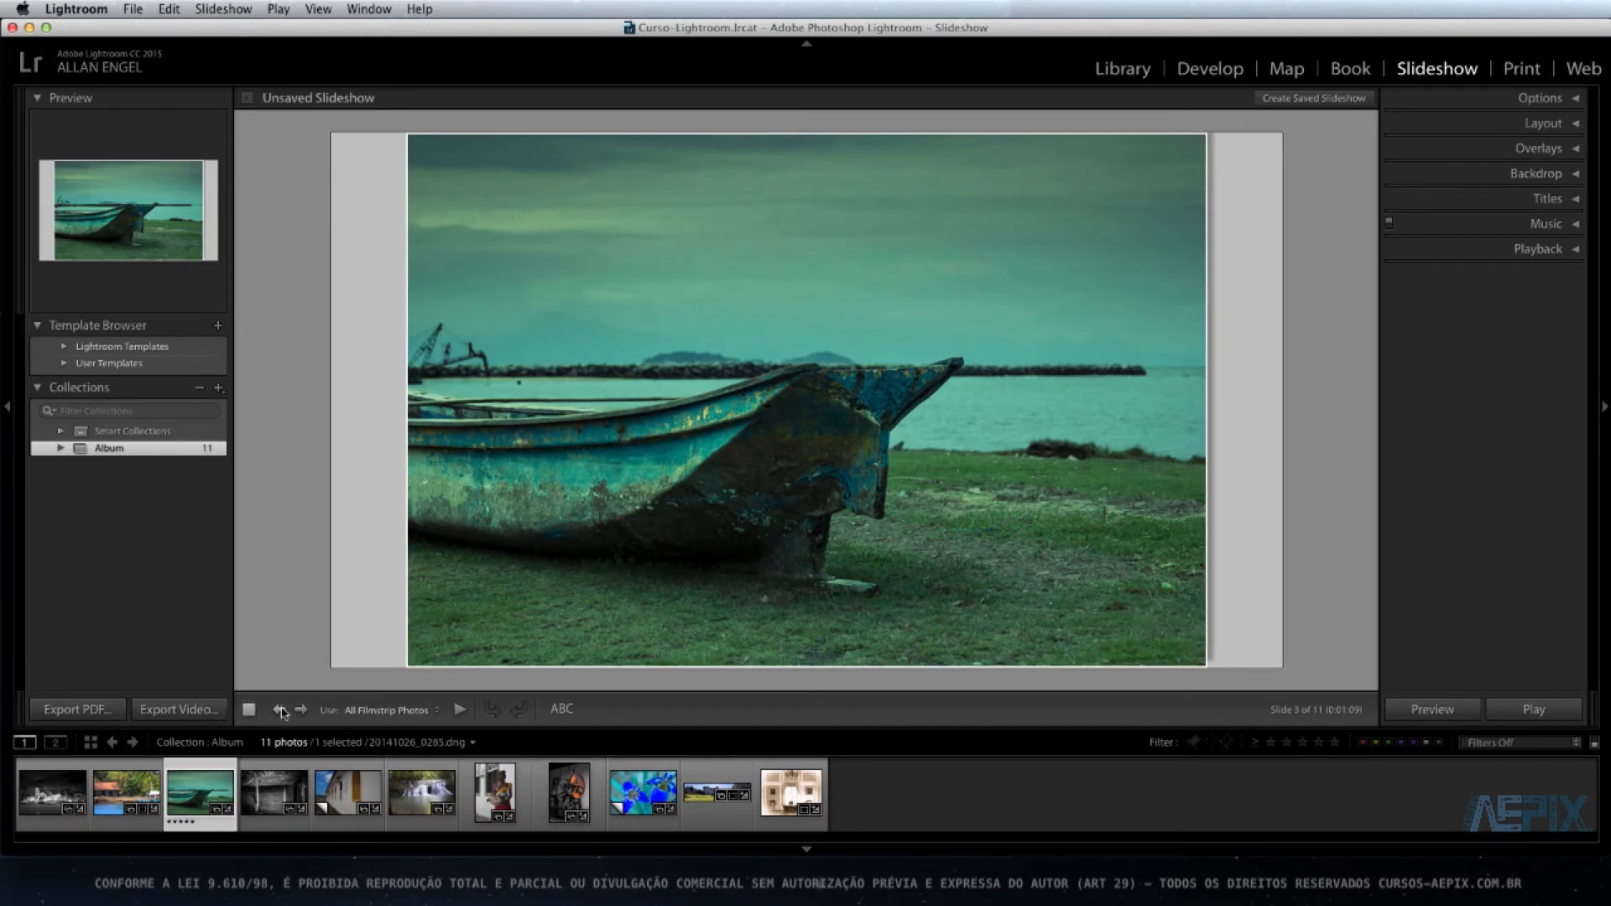
click(280, 711)
click(279, 711)
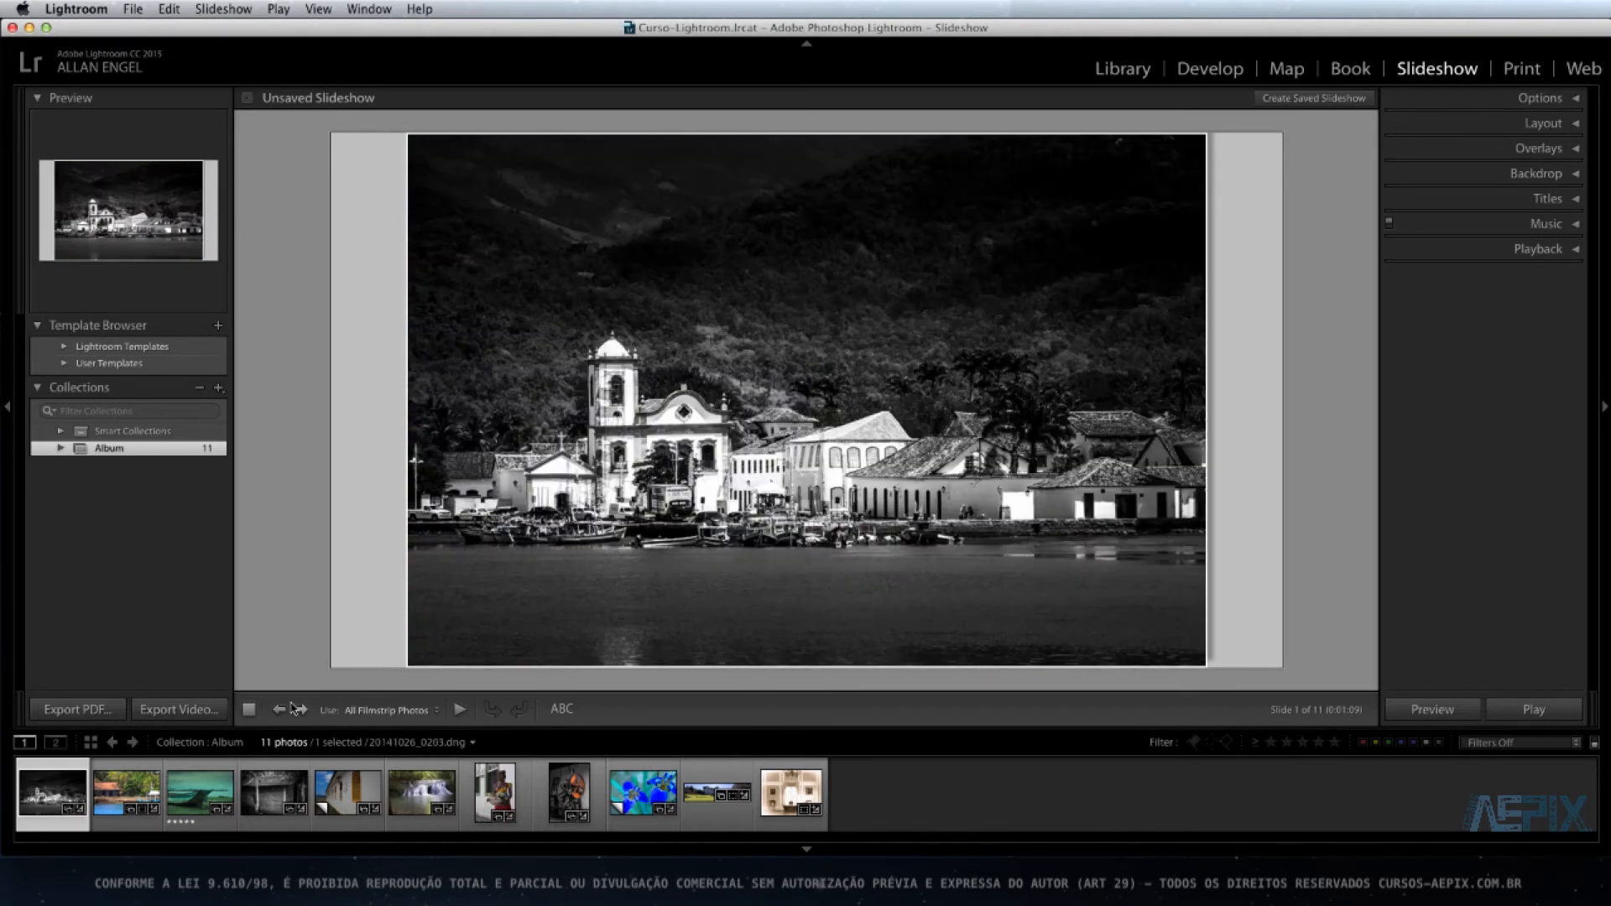
- Advance to the black-and-white hut slide and keep All Filmstrip Photos as the slideshow source
click(299, 709)
click(300, 710)
click(300, 710)
click(299, 710)
key(Left)
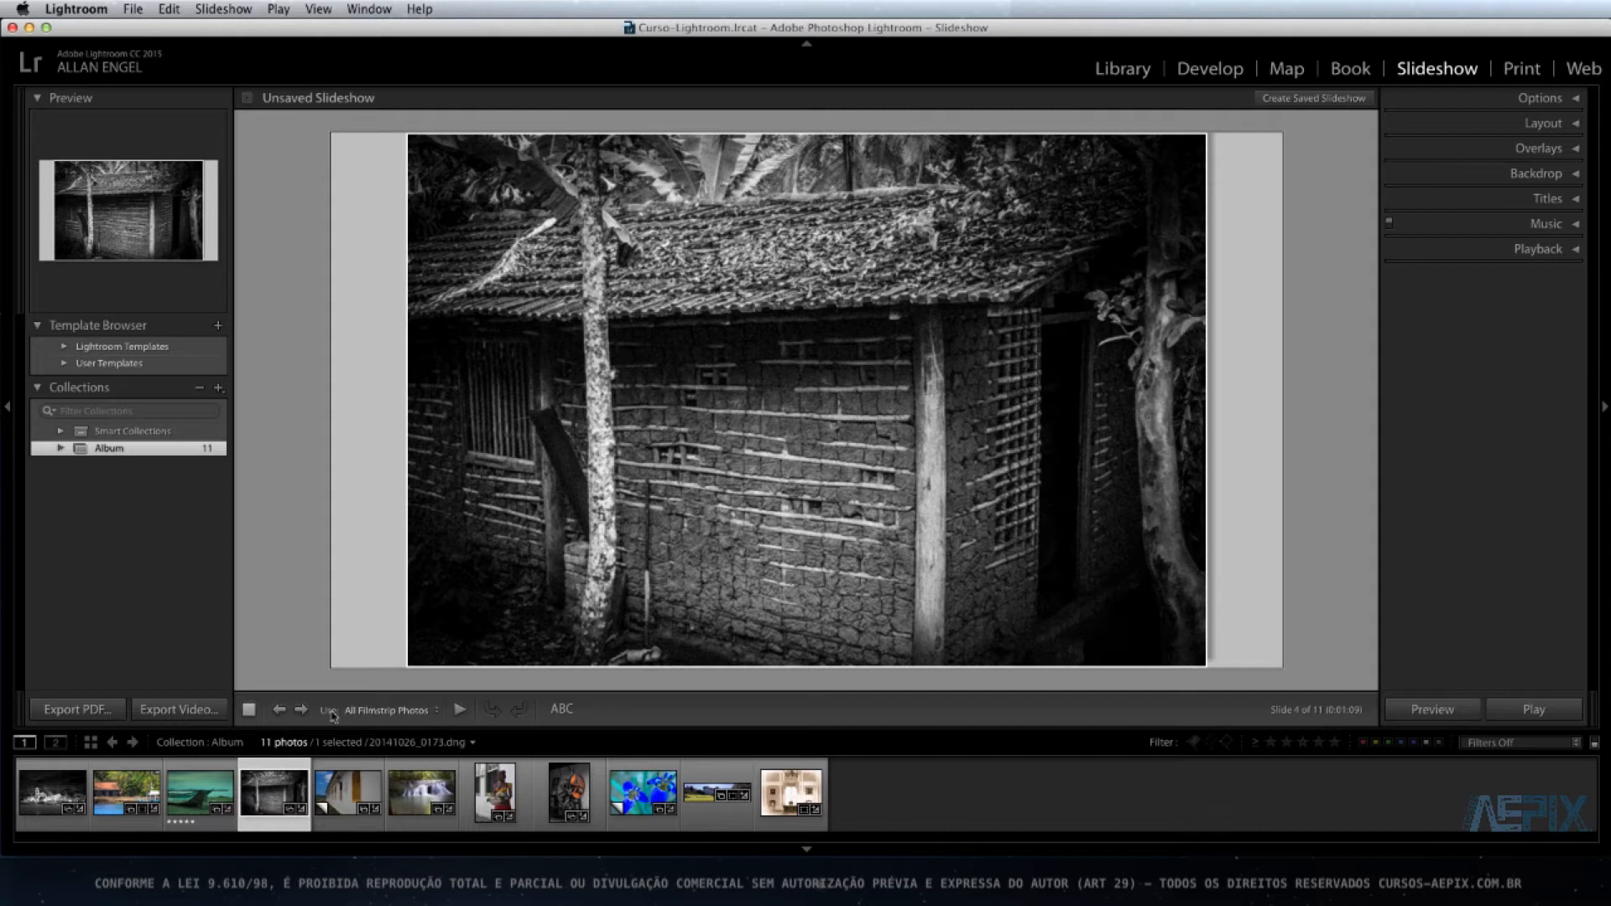
click(434, 711)
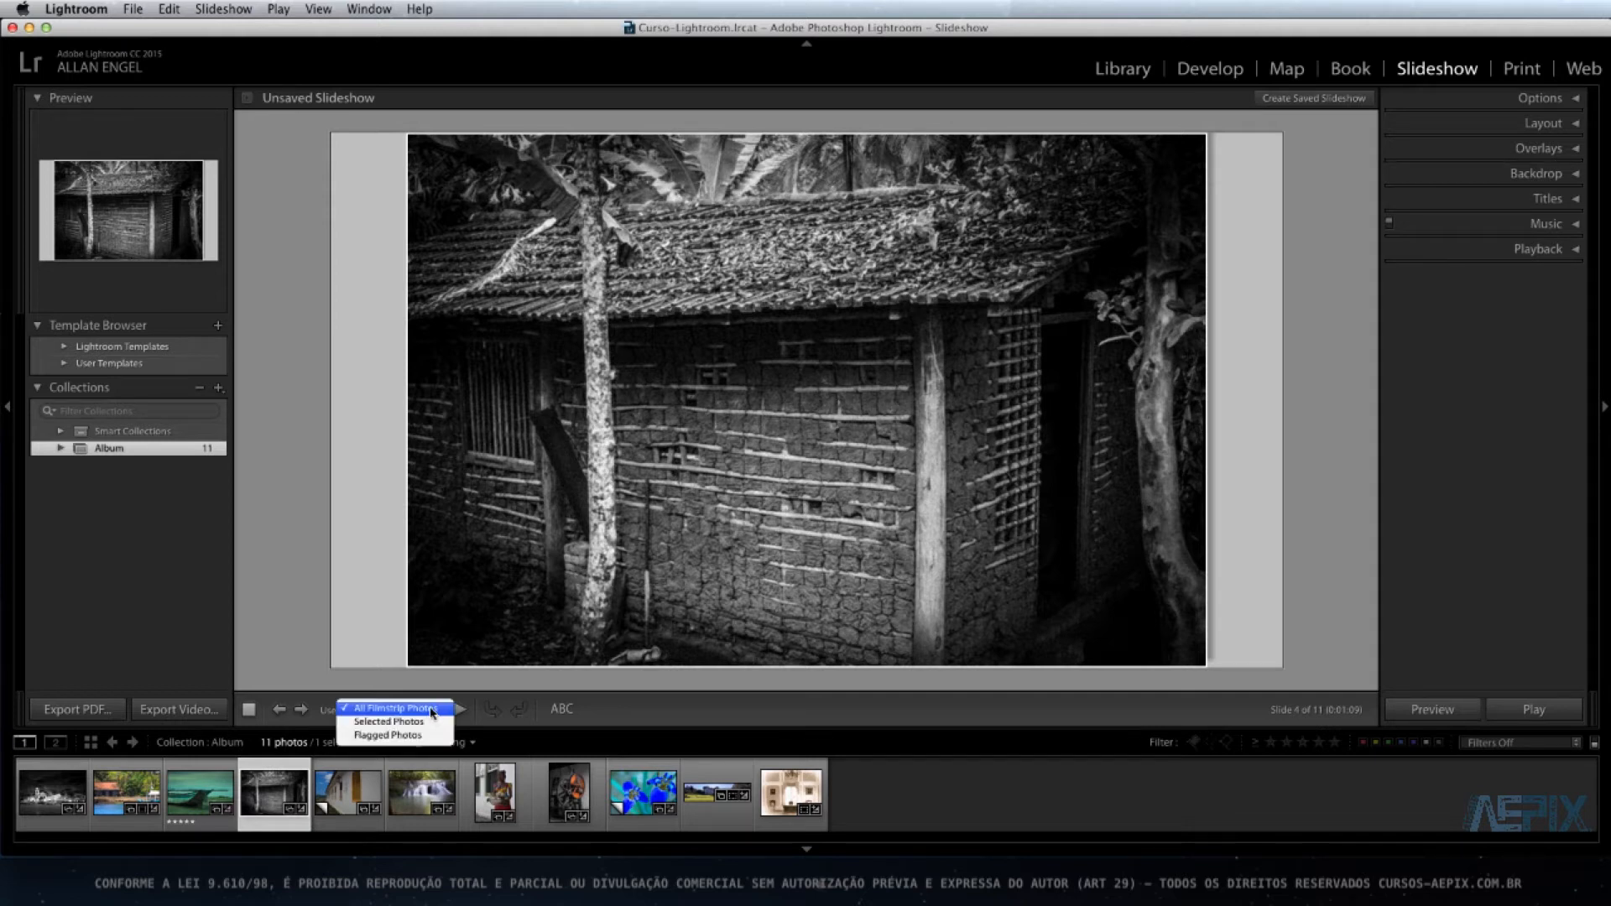
click(400, 710)
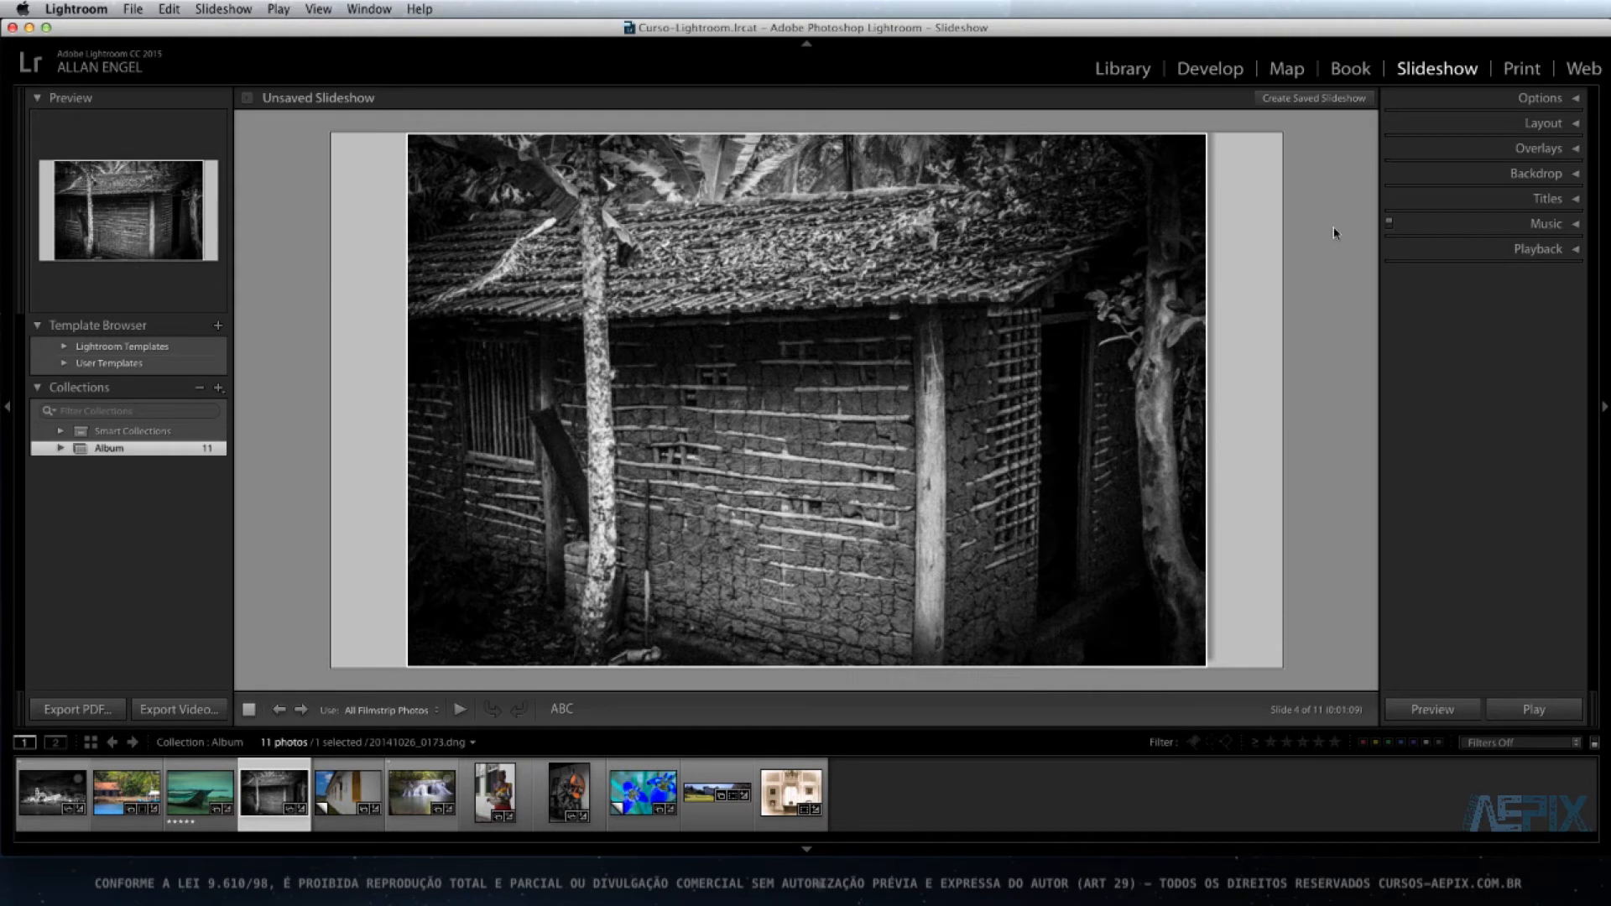
- Try Zoom to Fill Frame on the hut slide and turn the option off again
click(1577, 99)
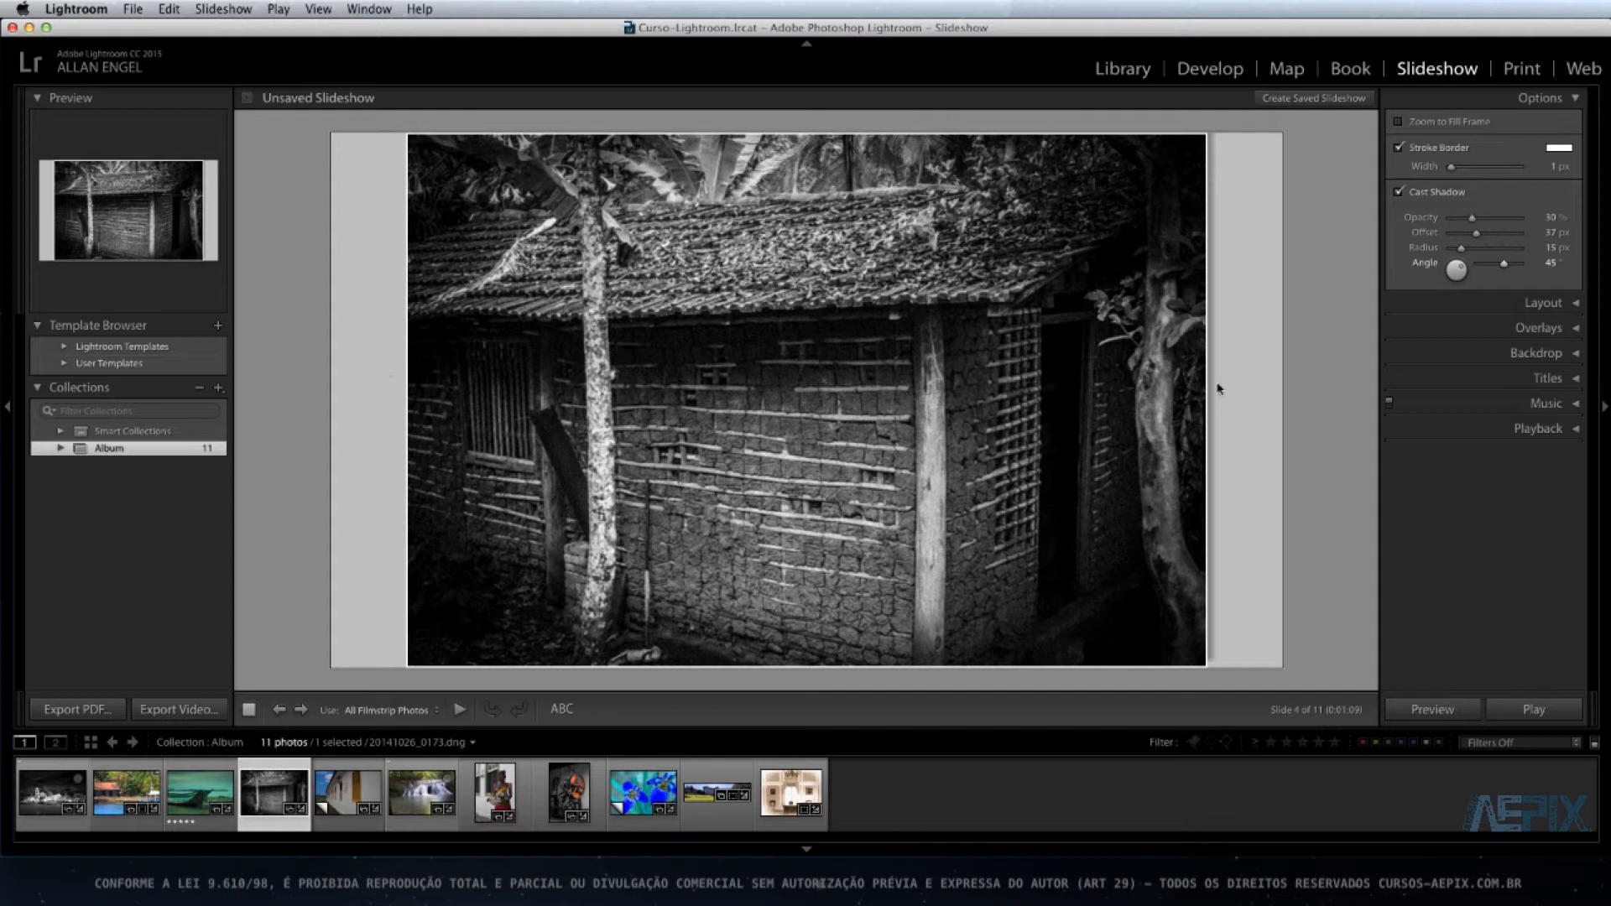
click(1400, 123)
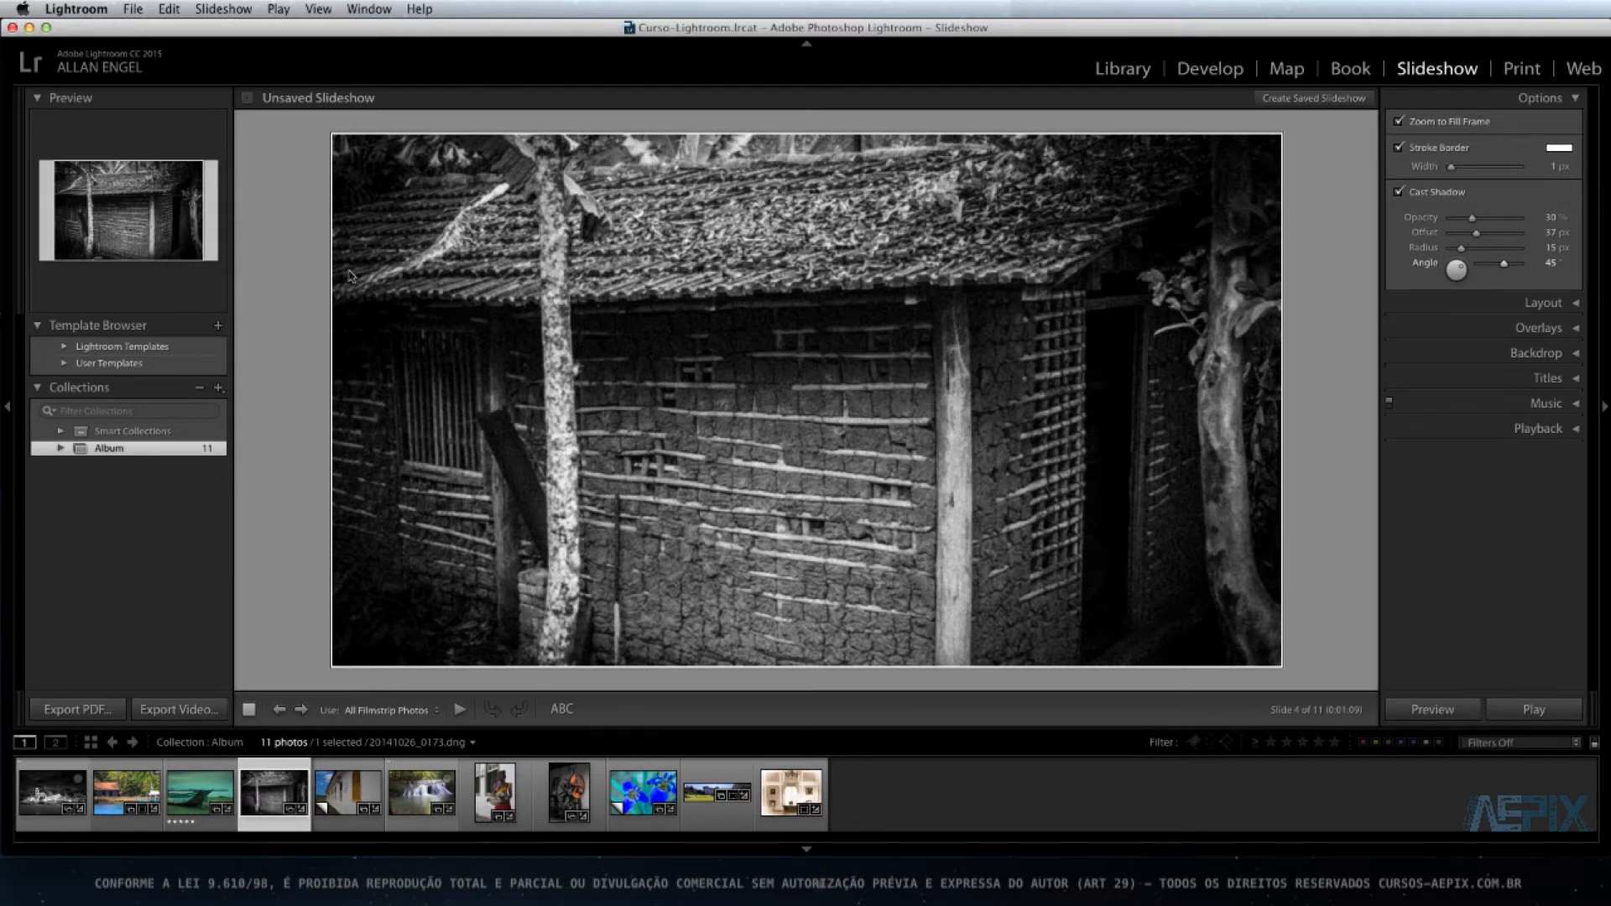
click(1398, 121)
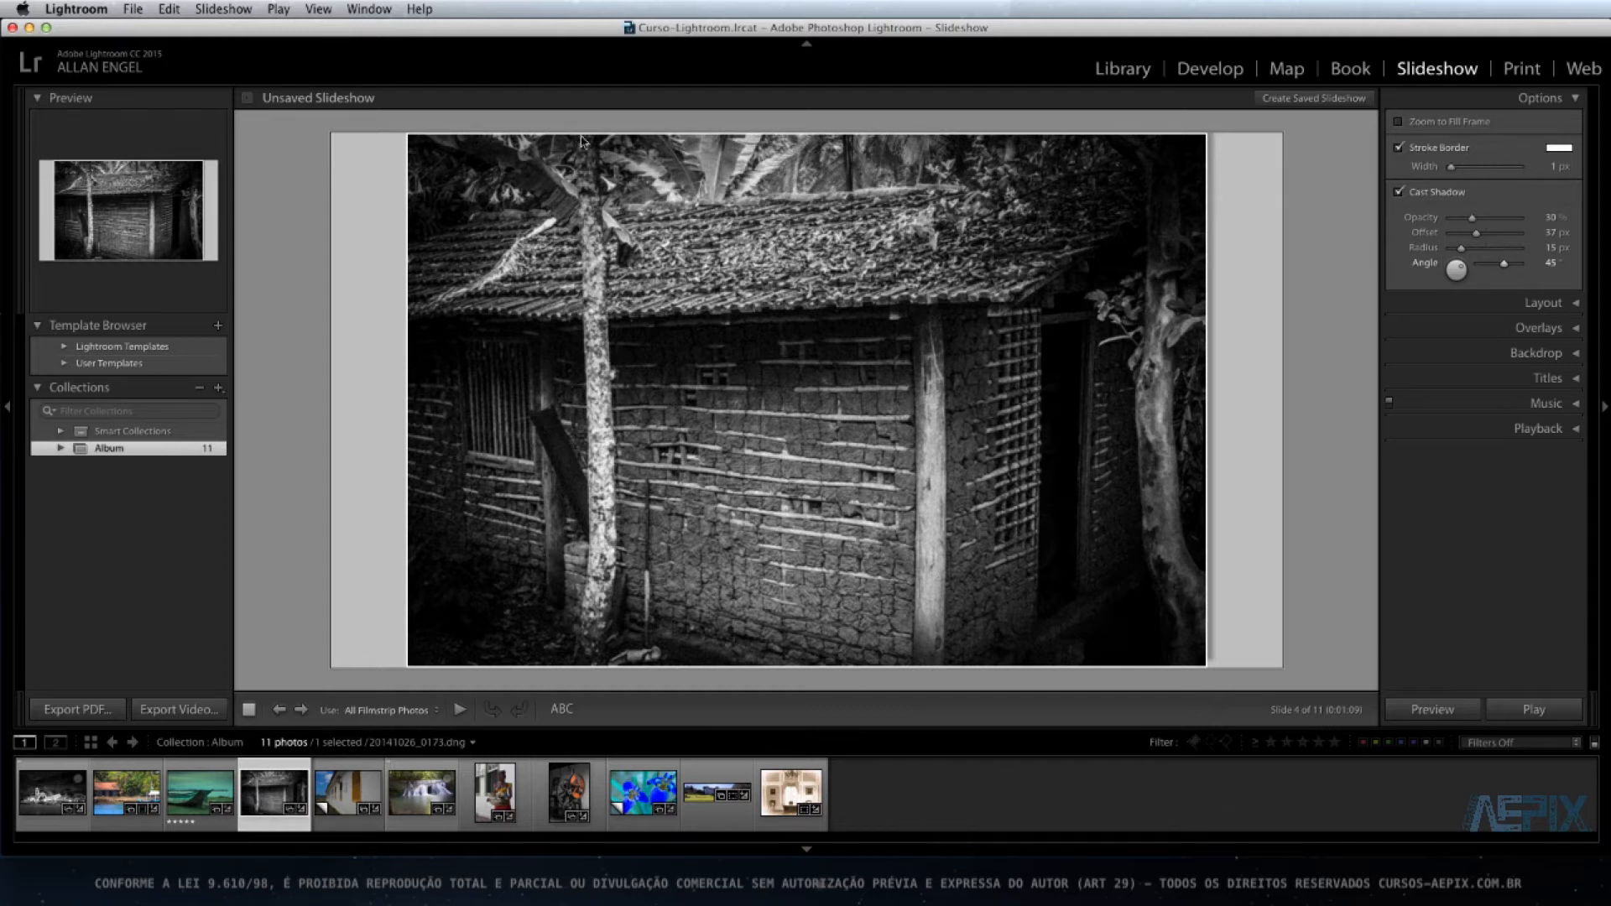
- Keep the stroke border enabled in white and set its width to 10 px
click(1399, 147)
click(1399, 148)
click(1559, 148)
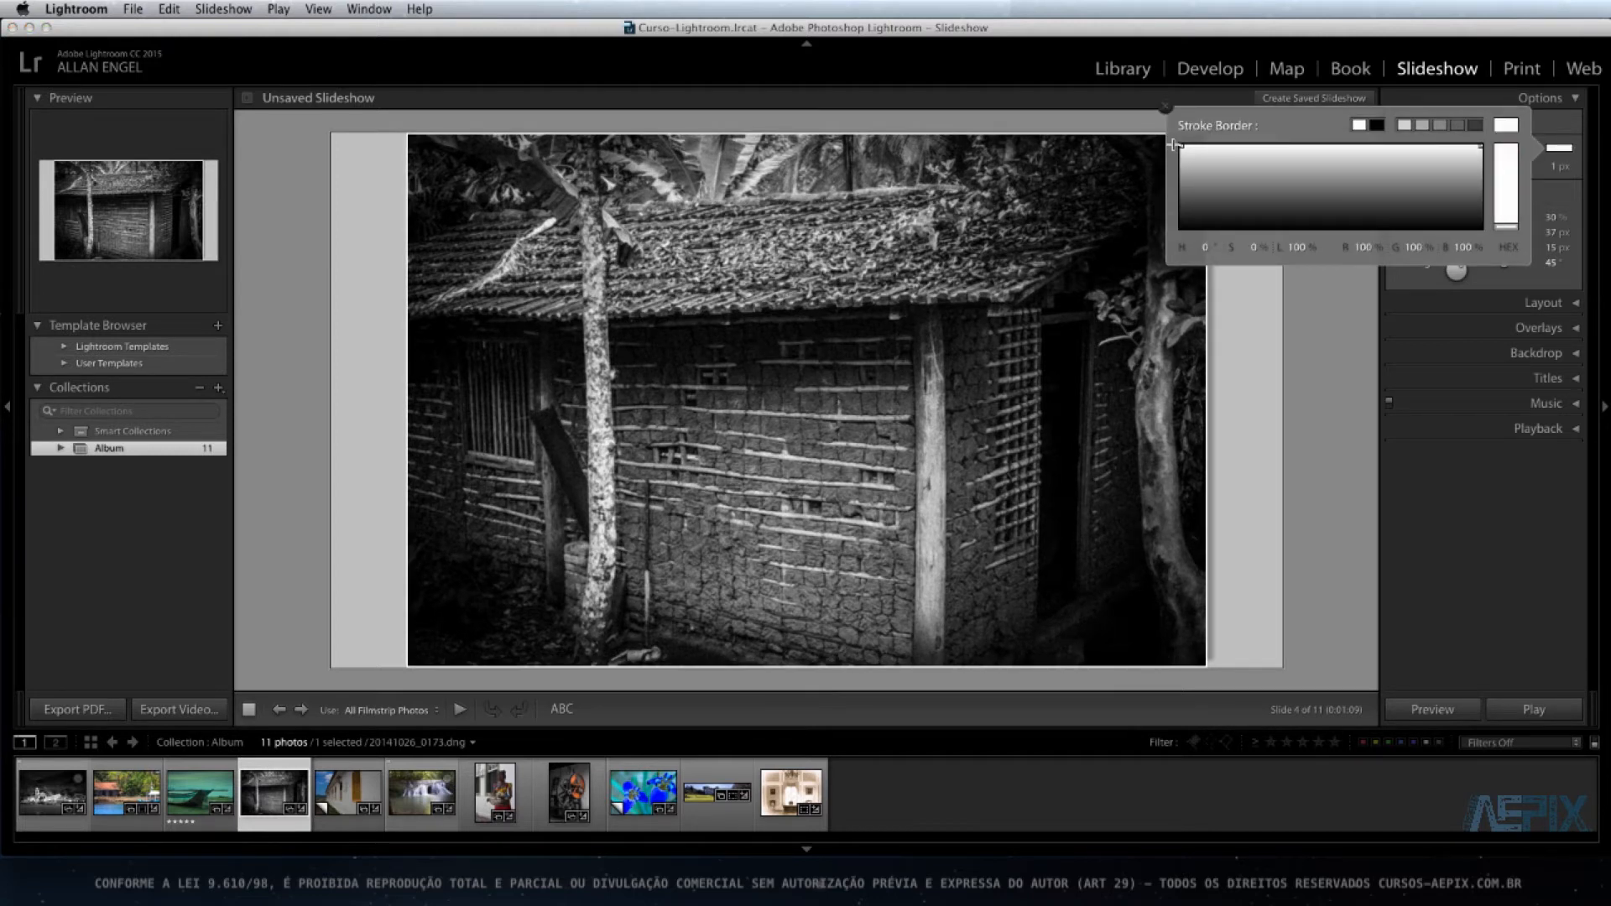
click(1165, 108)
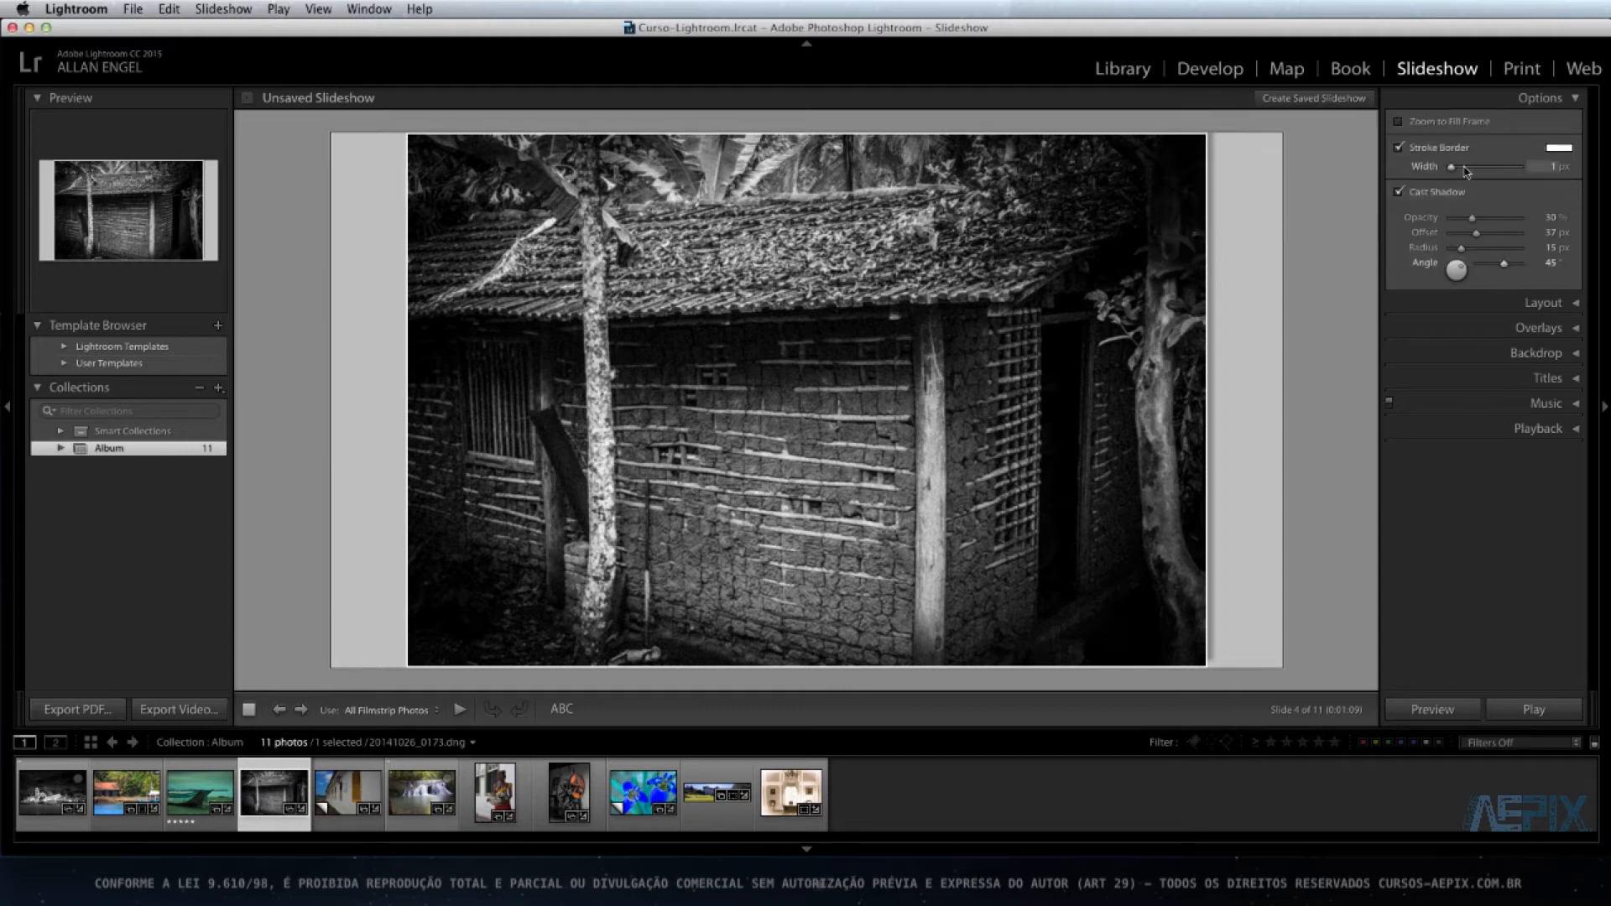
drag(1451, 170, 1483, 172)
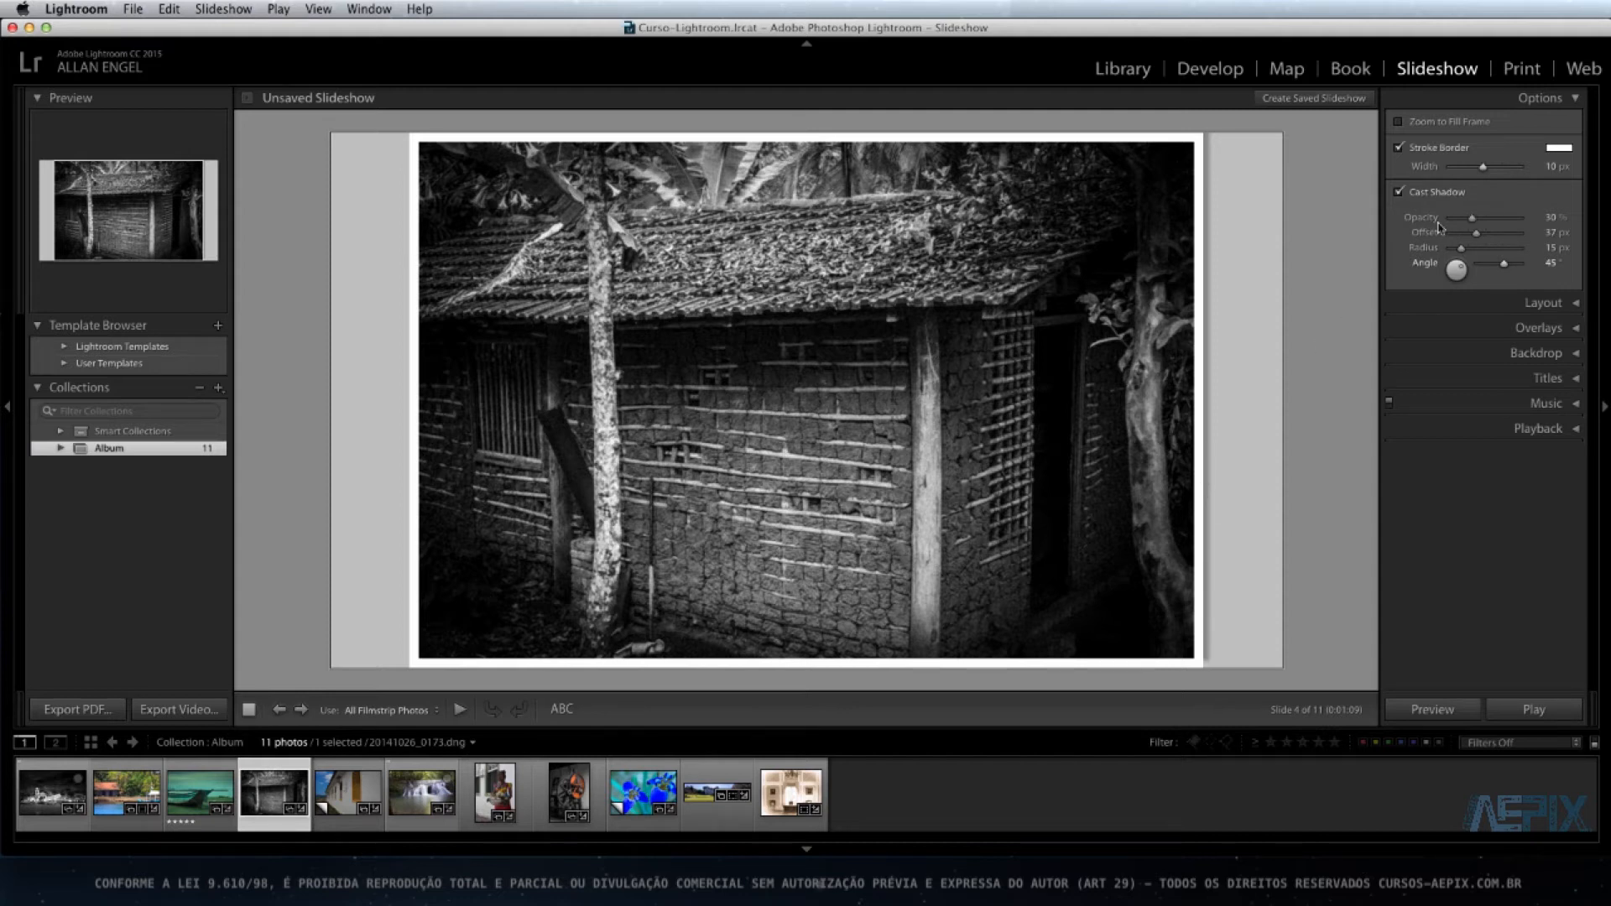
- Set the cast shadow's opacity to 35%, offset to 45 px, radius to 37 px and angle to 45 degrees
mouse_move(1473, 219)
mouse_down()
mouse_move(1454, 221)
mouse_move(1499, 240)
mouse_move(1484, 240)
mouse_up()
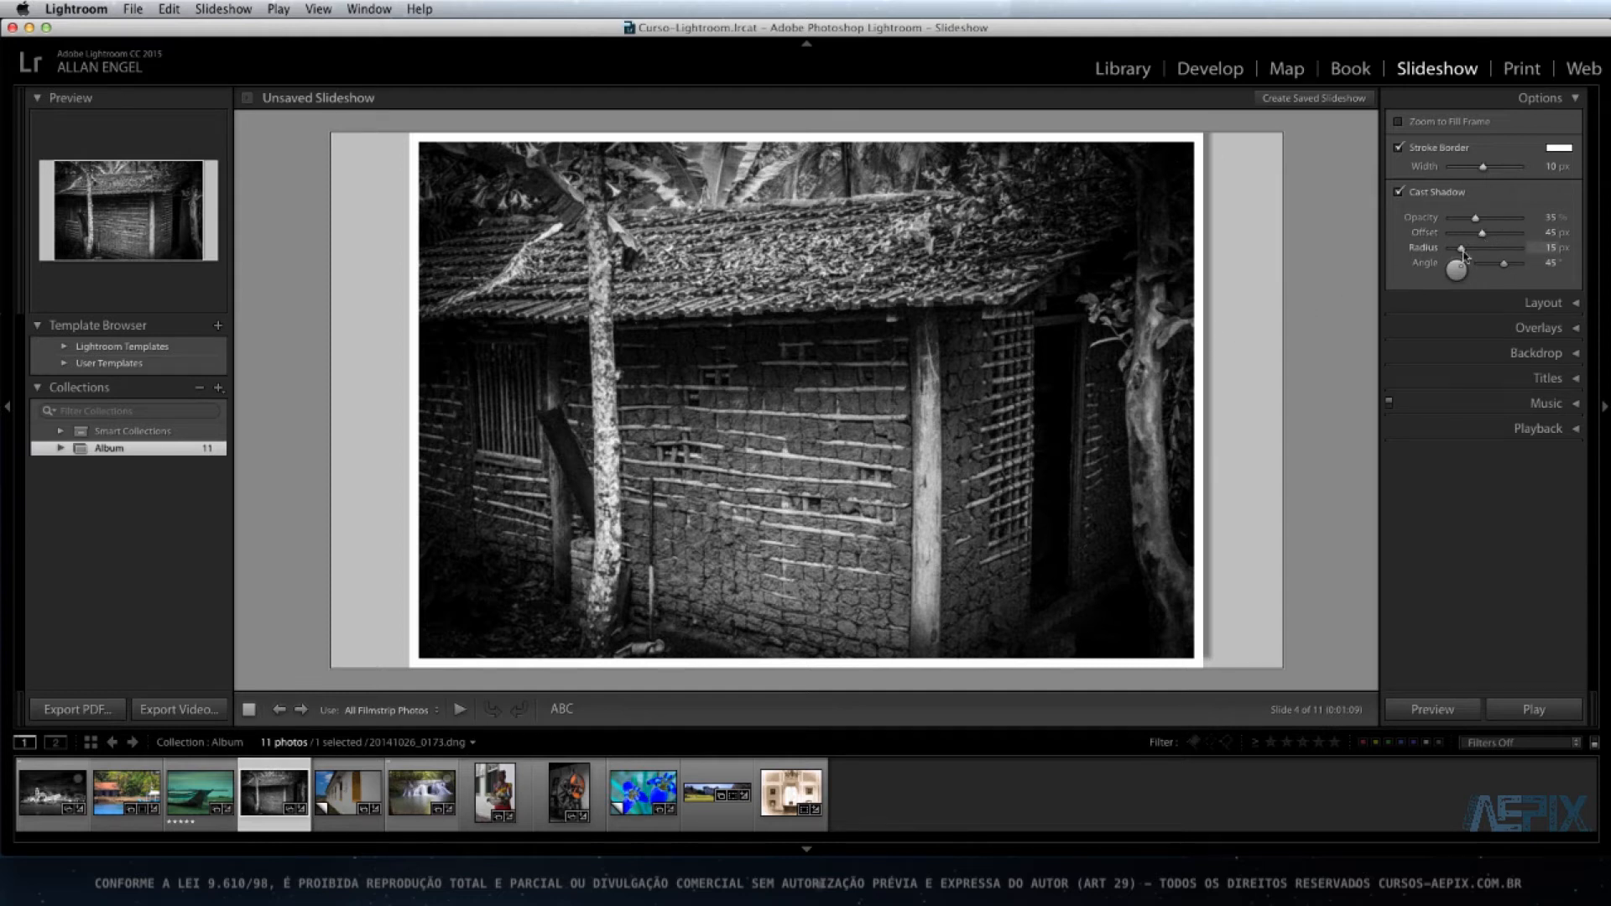
drag(1462, 250, 1497, 269)
click(1551, 267)
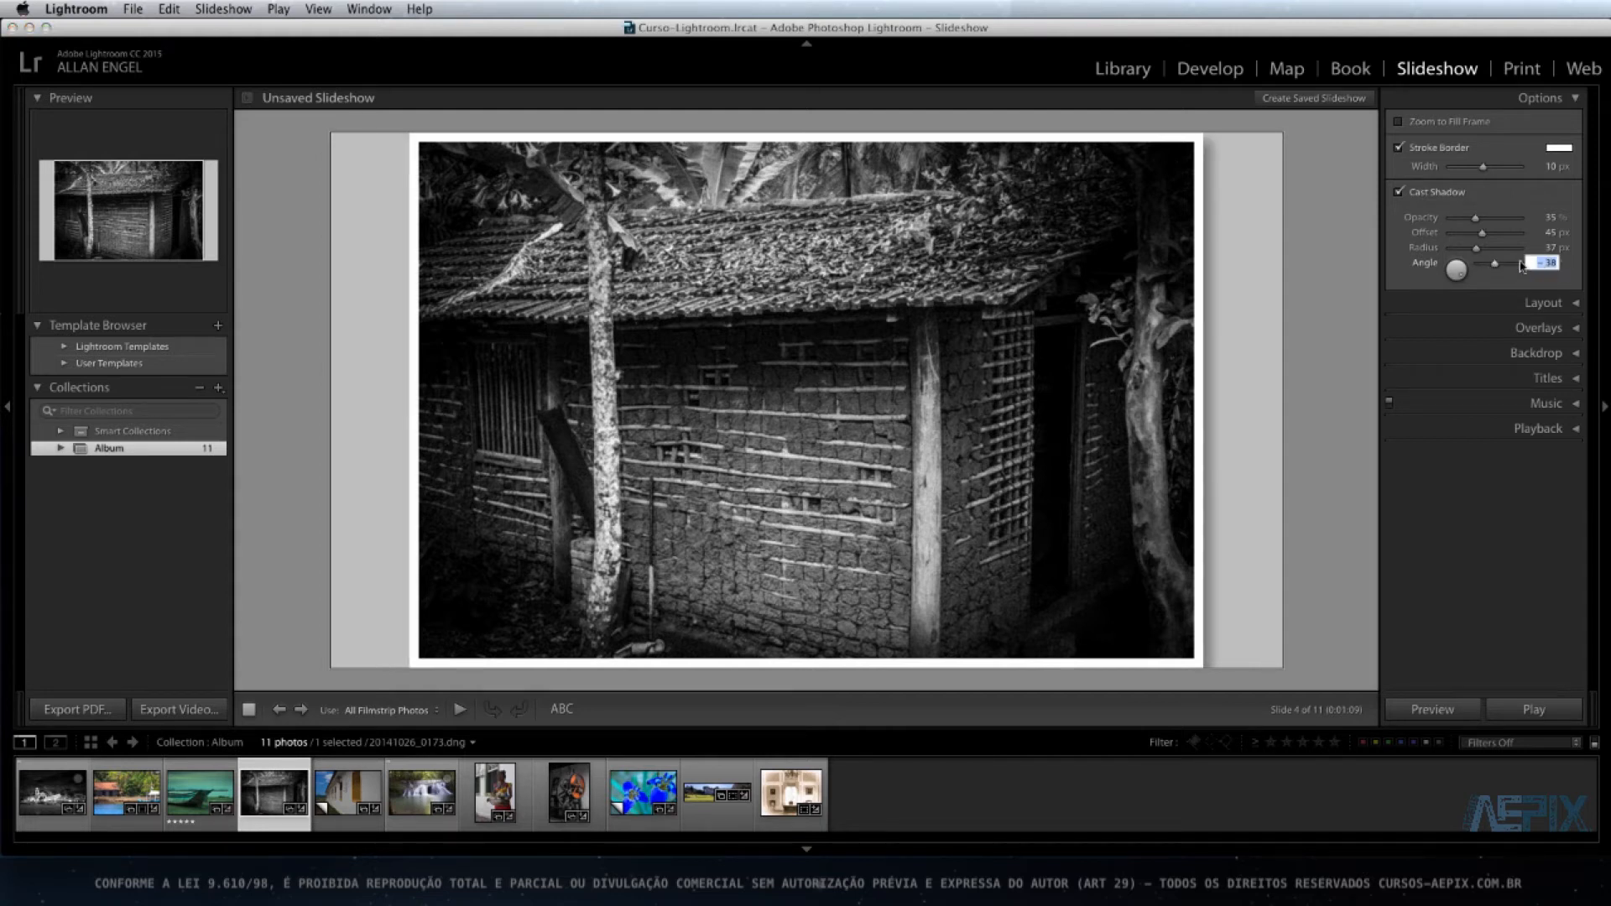
text(45)
key(Return)
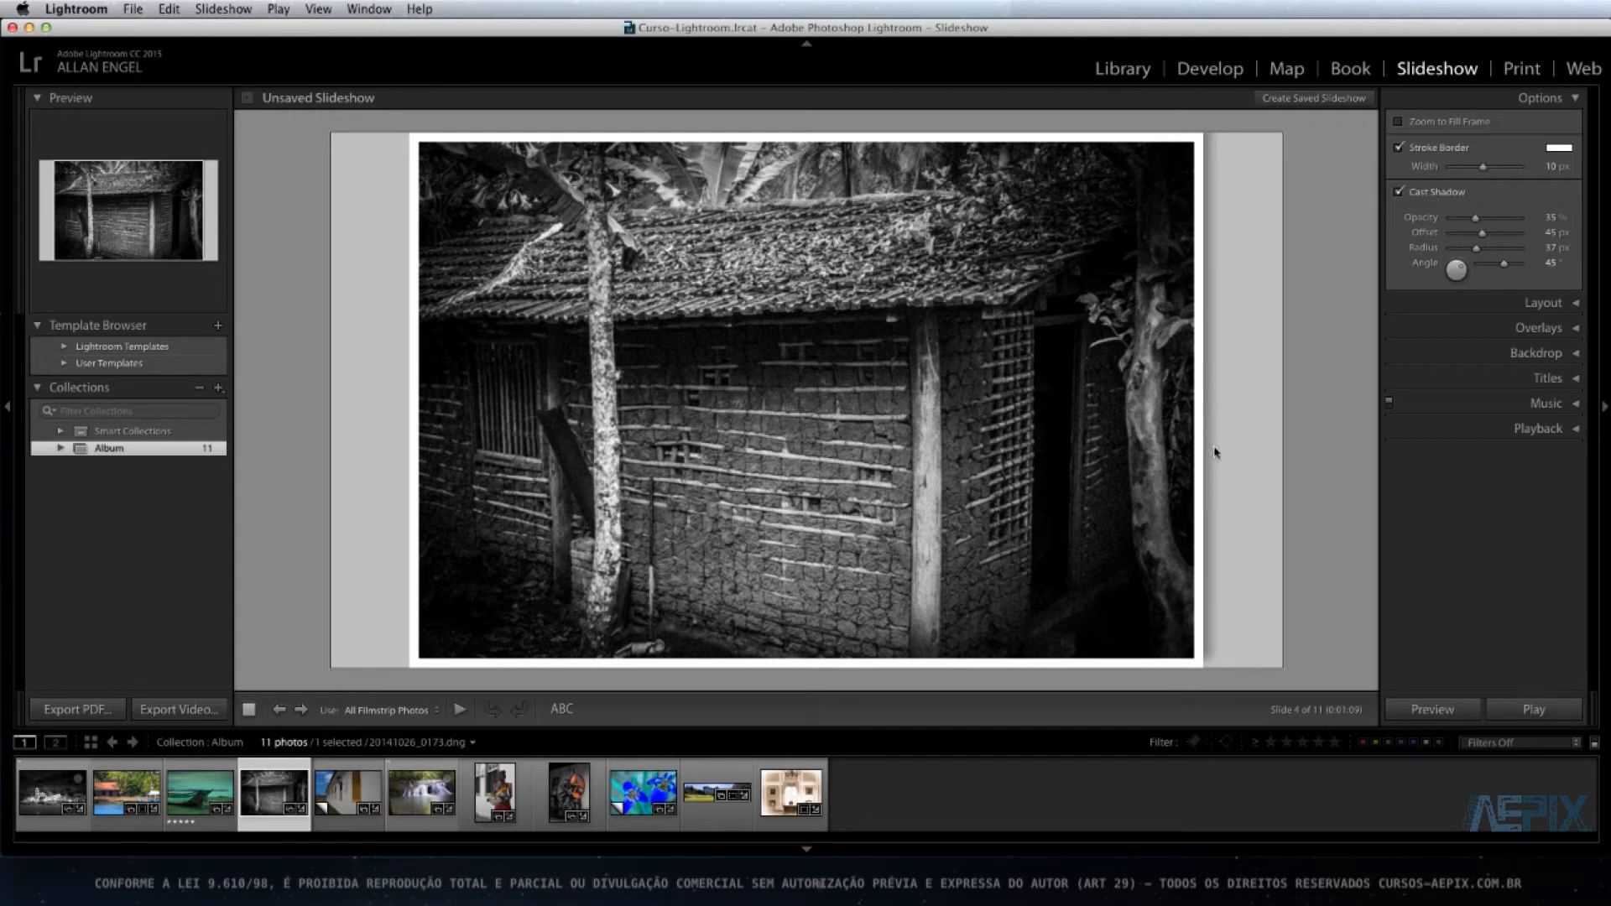
click(1576, 100)
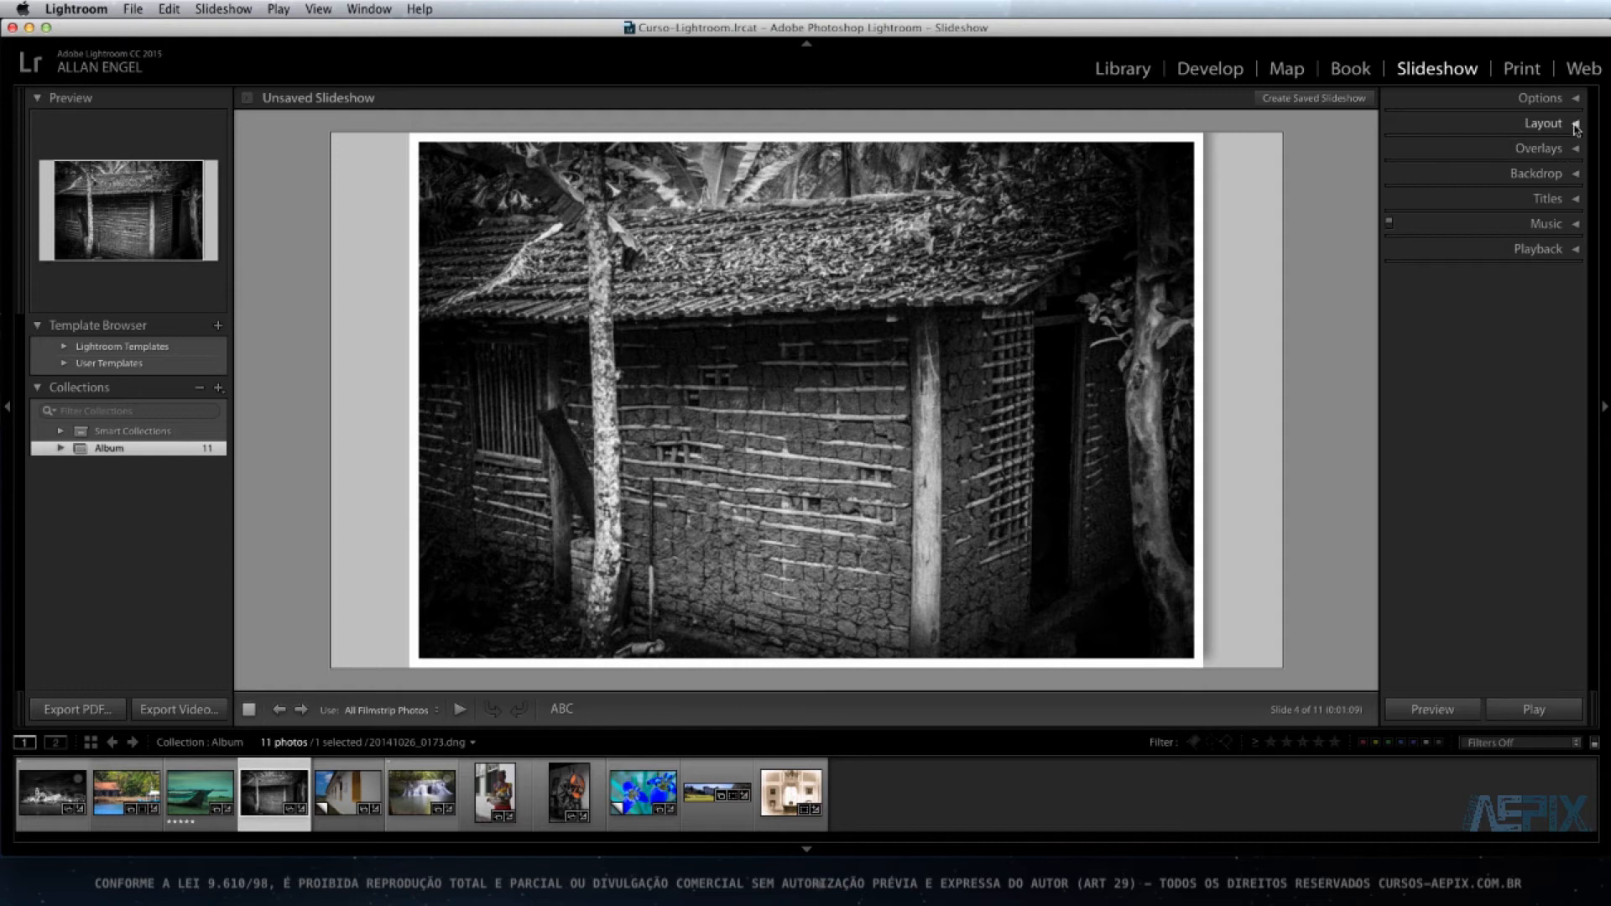
- Set all linked layout margins to 250 px, and unlink them to set the top to 45 px and right to 451 px
click(1576, 125)
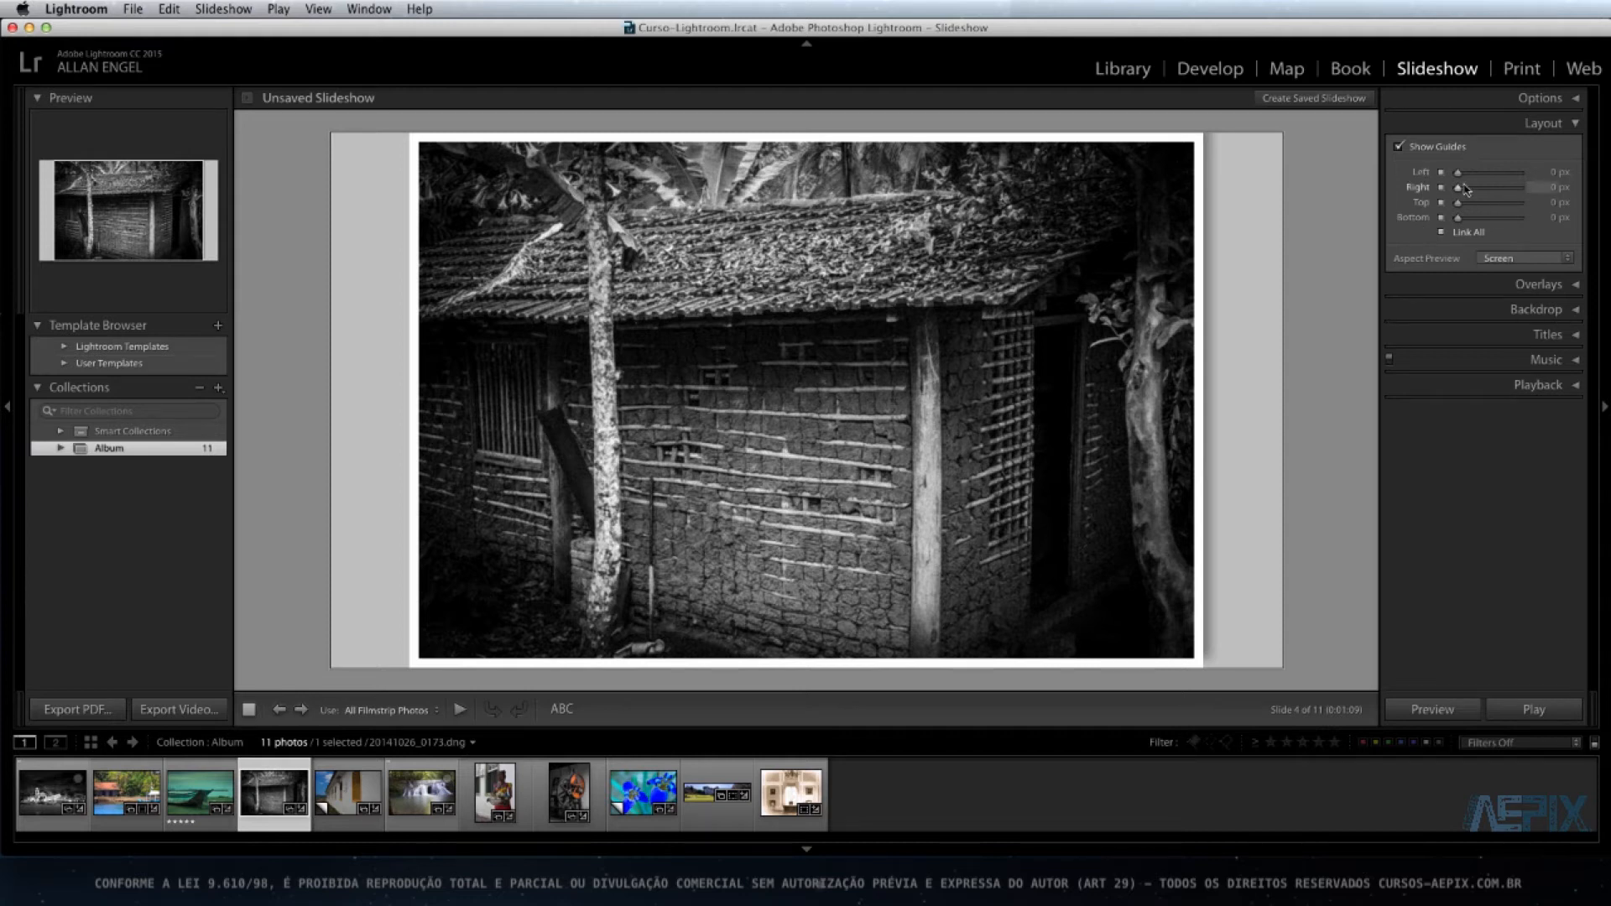
drag(1461, 192, 1476, 192)
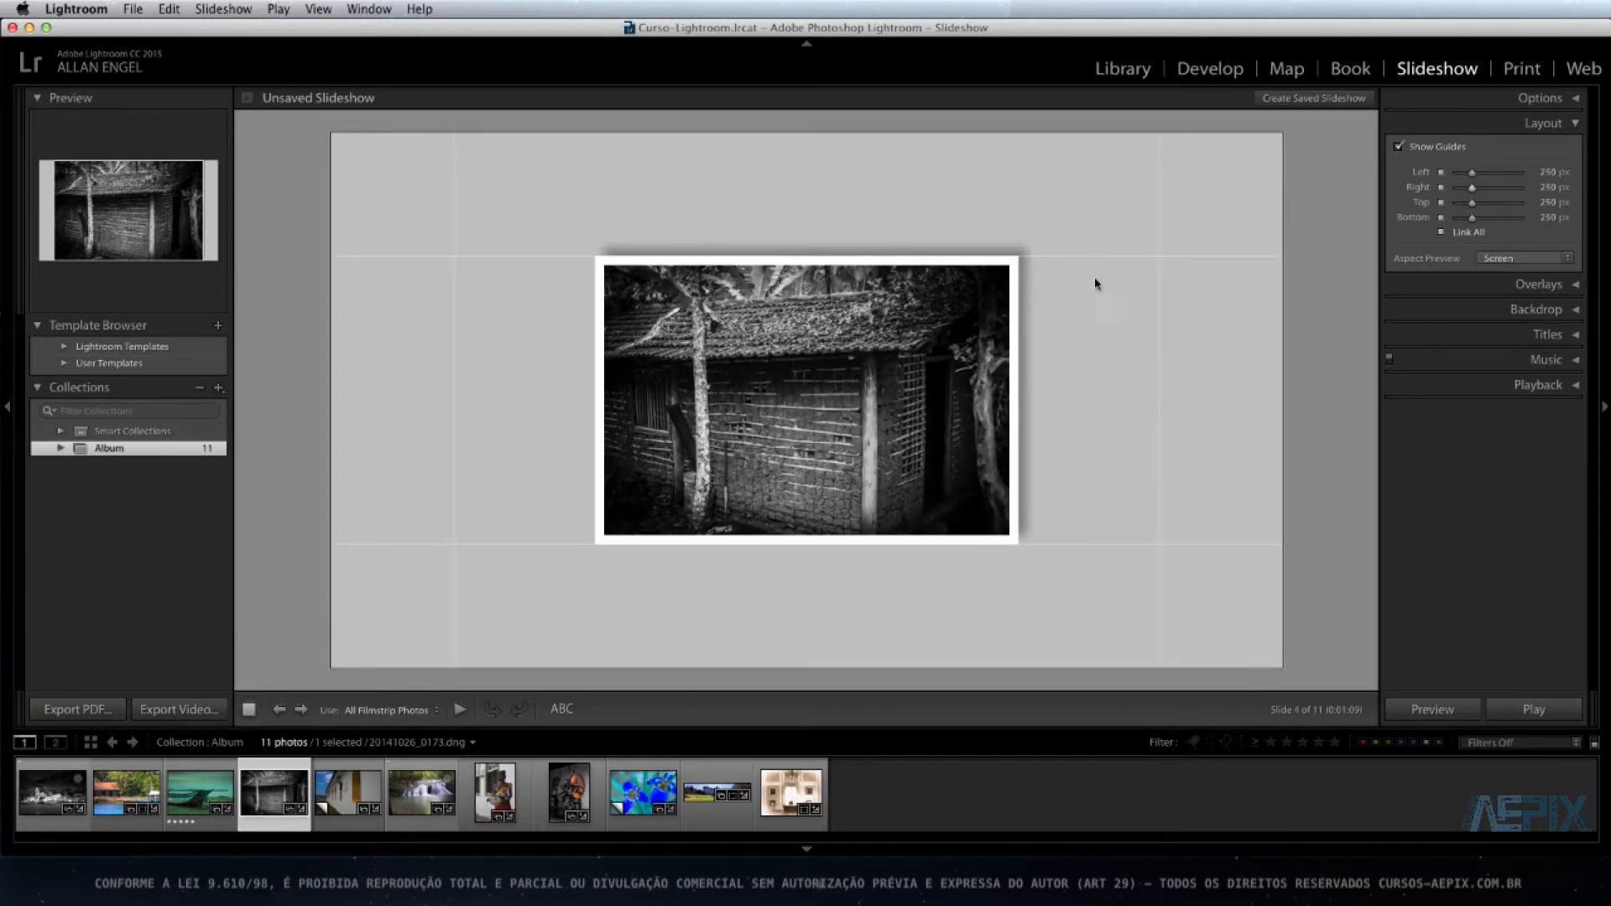
click(1442, 234)
drag(1472, 205, 1467, 206)
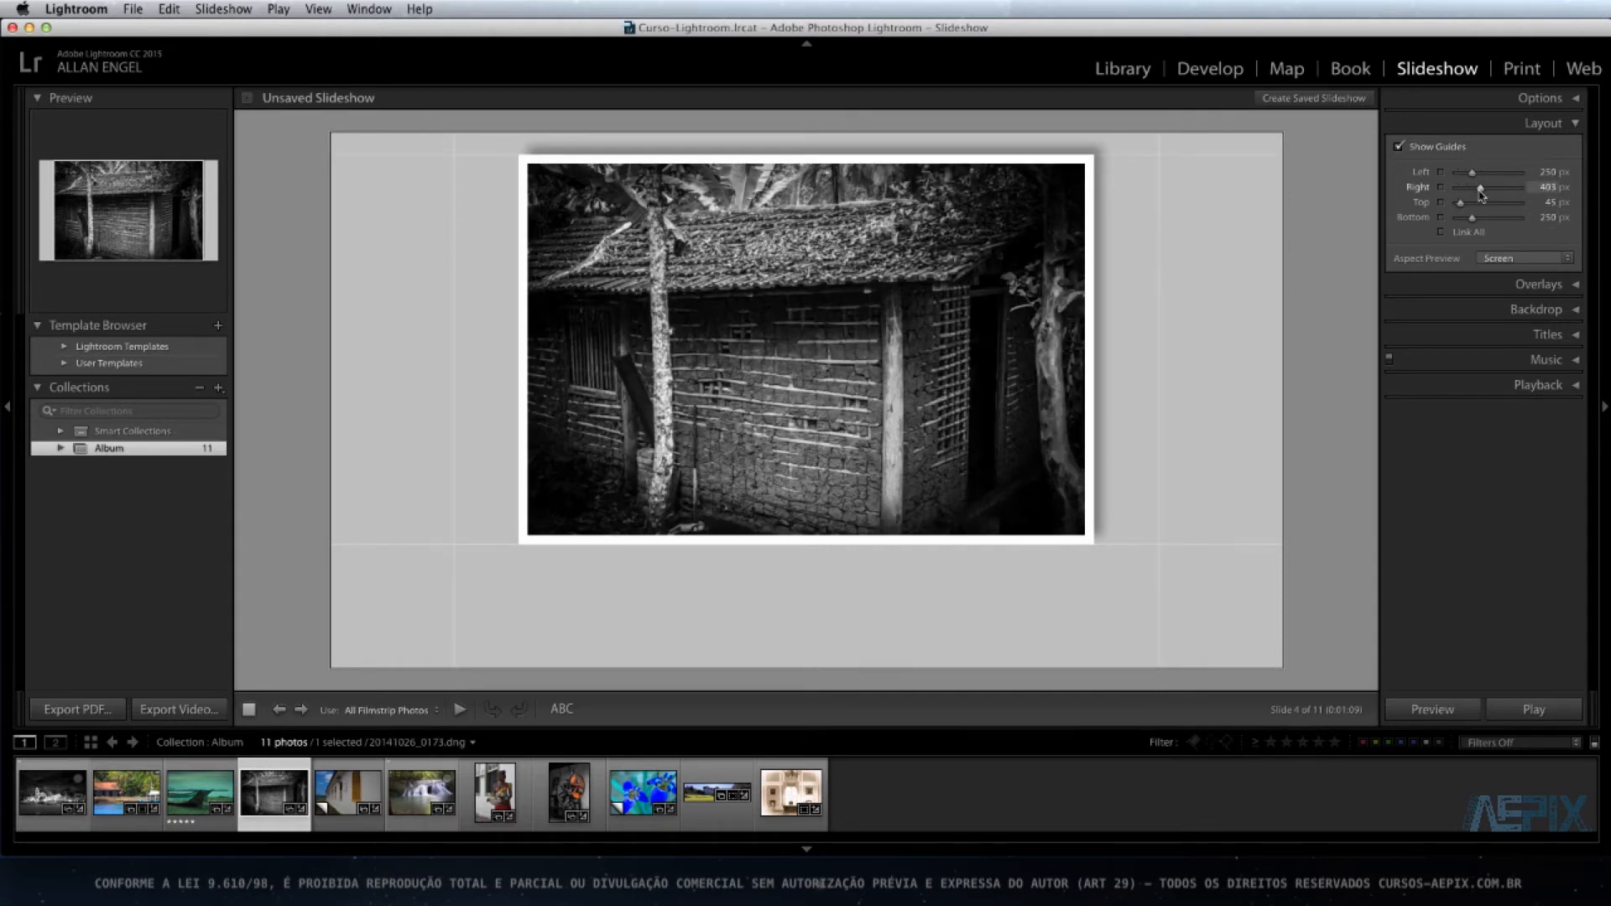
drag(1480, 191, 1483, 191)
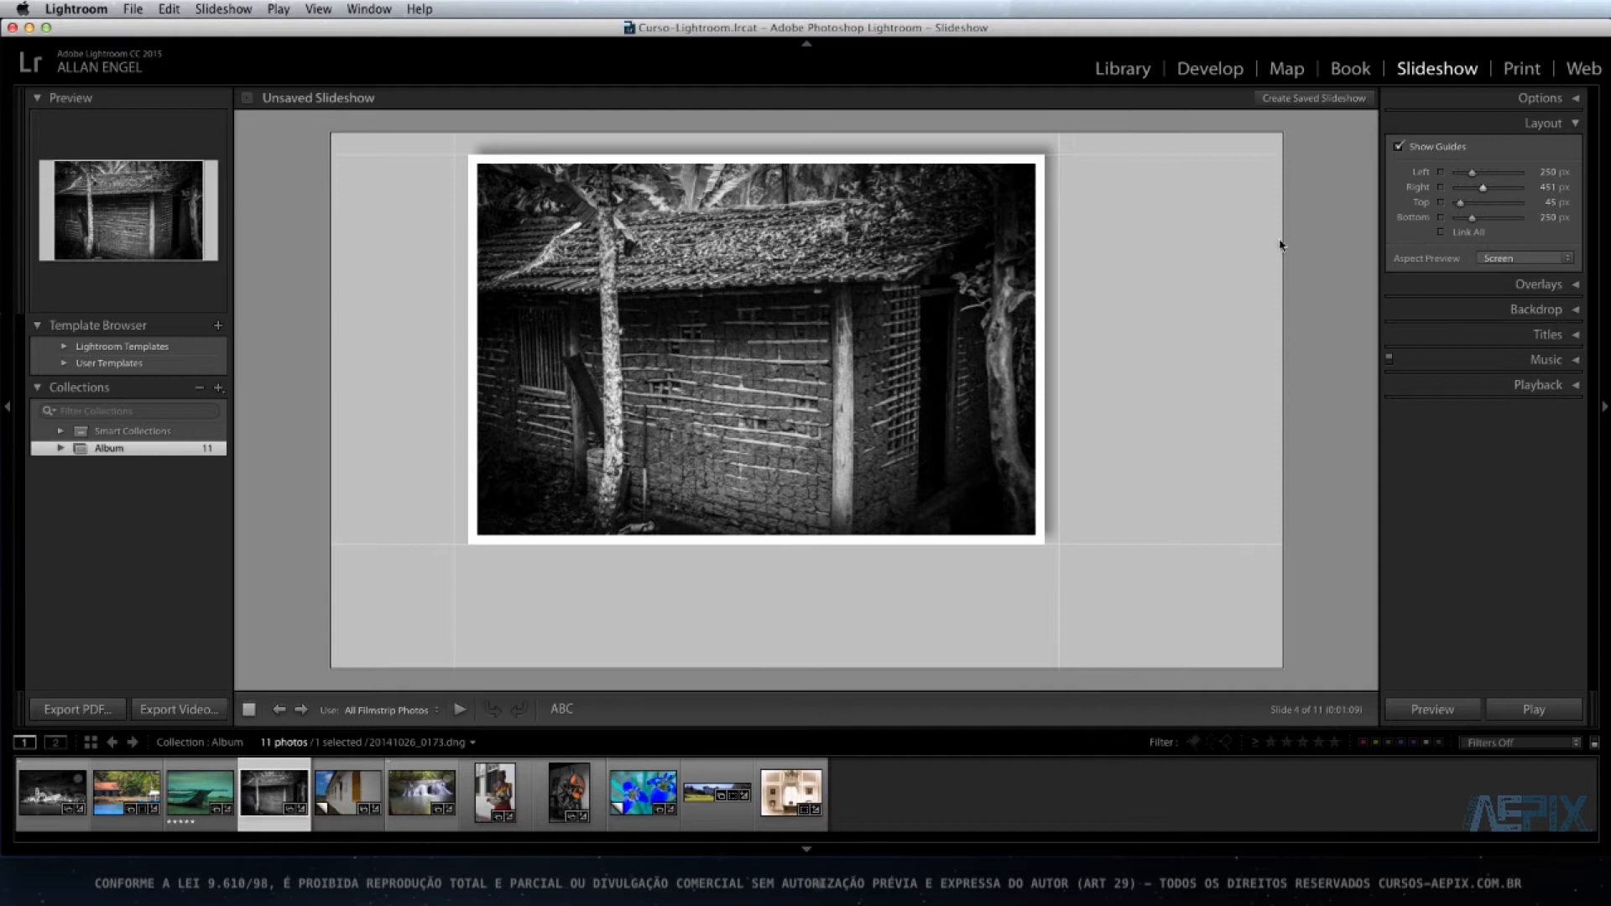
- Toggle the layout guides off and on, and move them directly on the slide to a 260 px right and 185 px top margin
click(1398, 148)
click(1399, 149)
drag(1056, 226, 1154, 235)
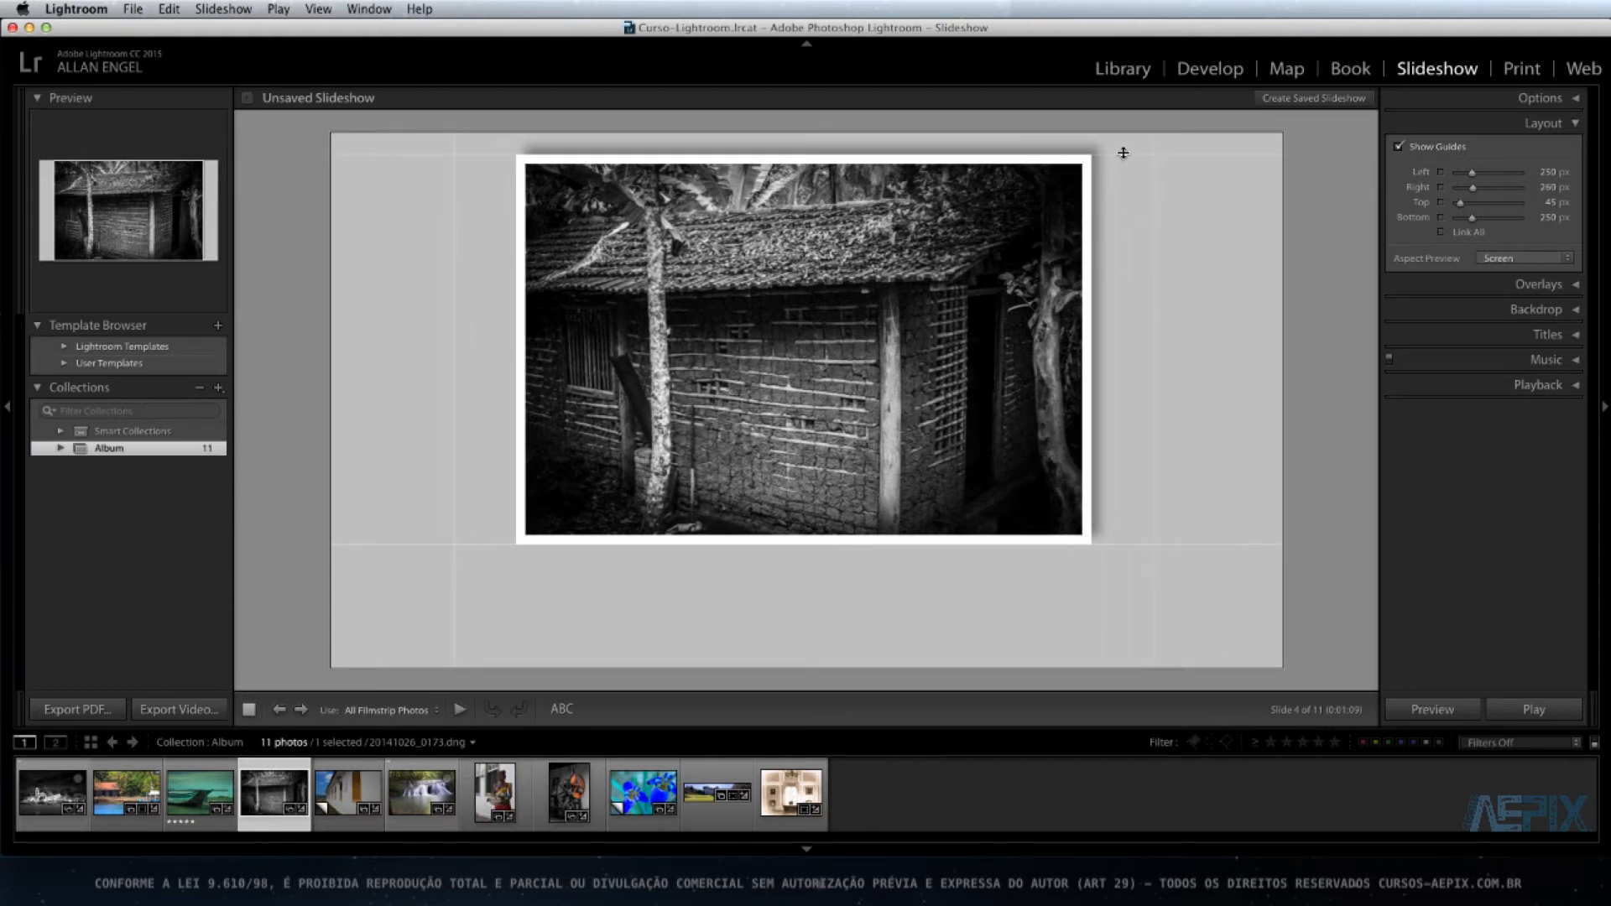
drag(1123, 153, 1125, 224)
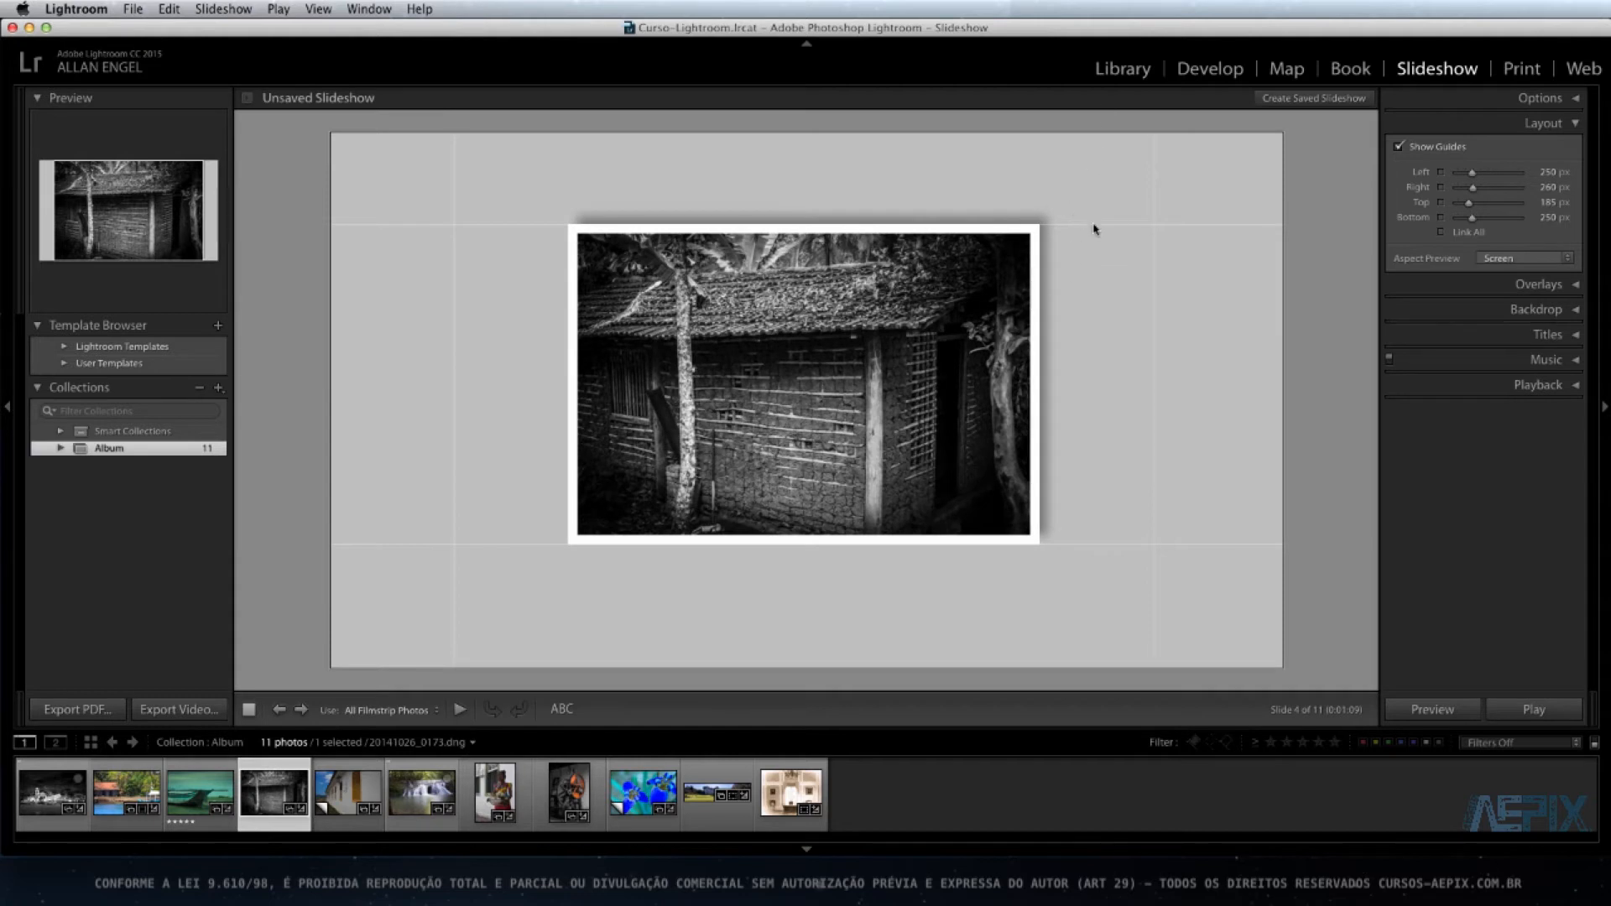
- Relink all layout margins, set them to 0 px, and keep the aspect preview on Screen
click(1441, 233)
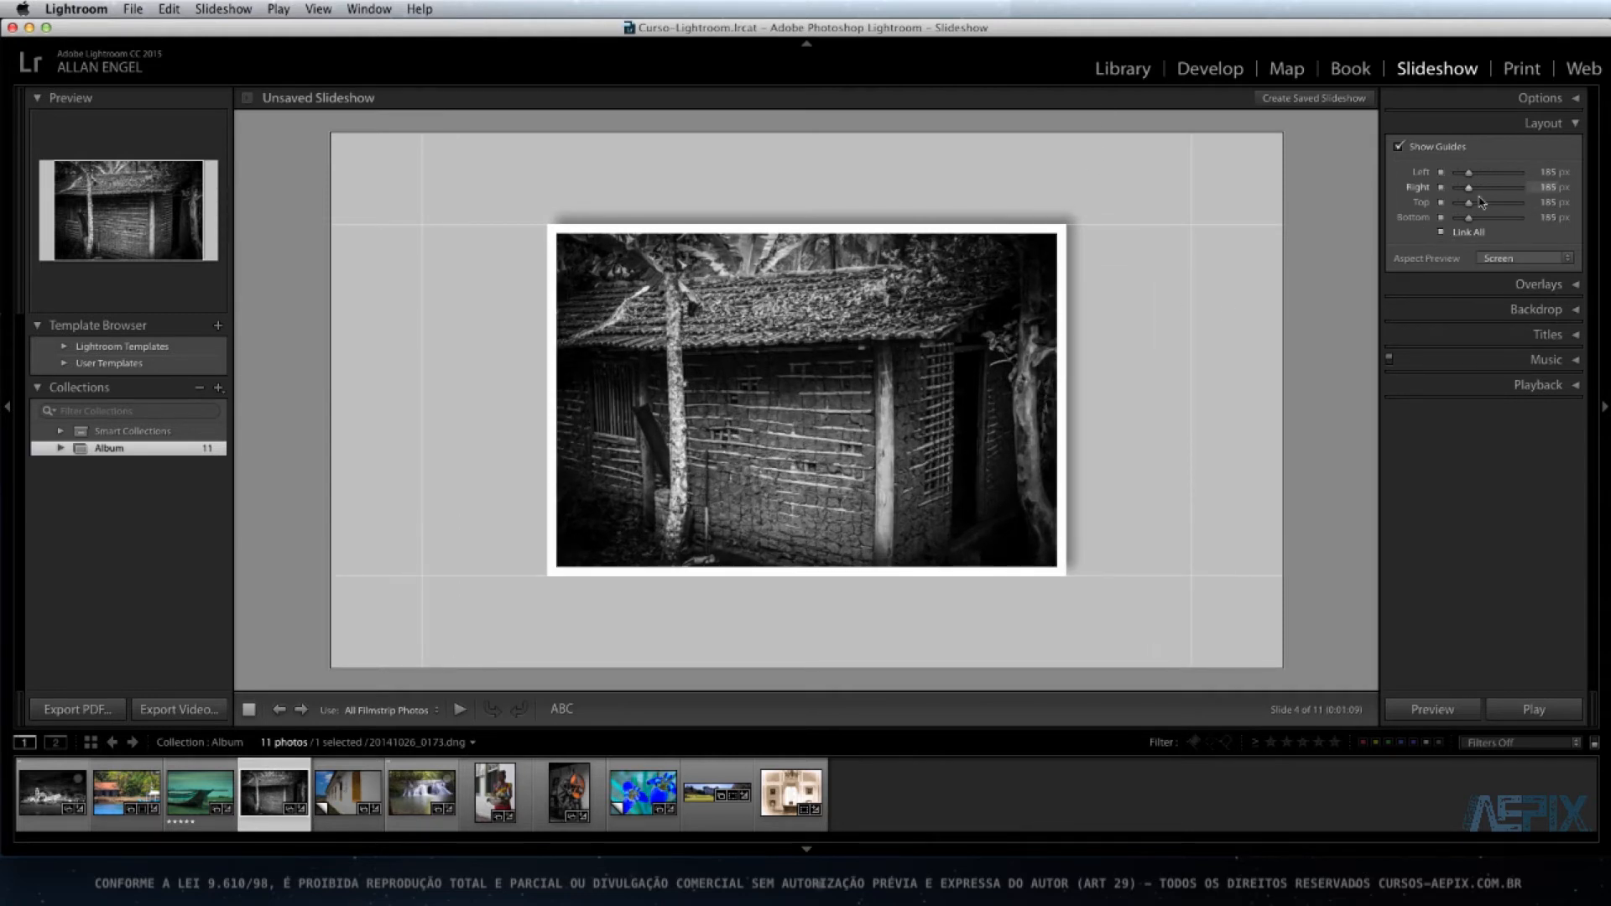
drag(1469, 173, 1457, 173)
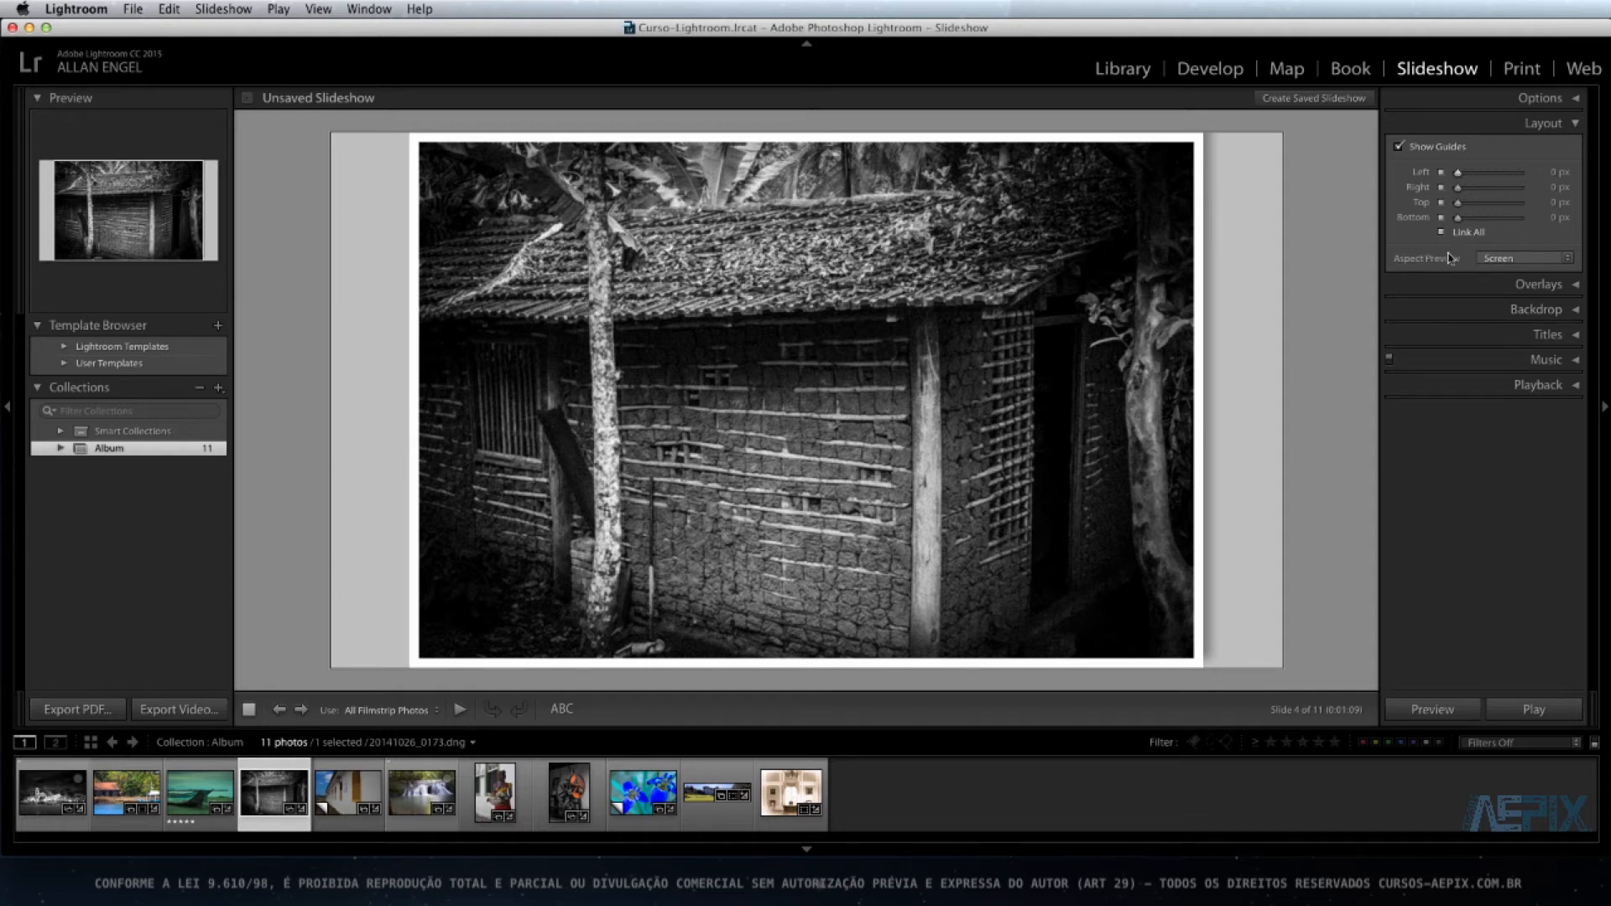
click(1566, 261)
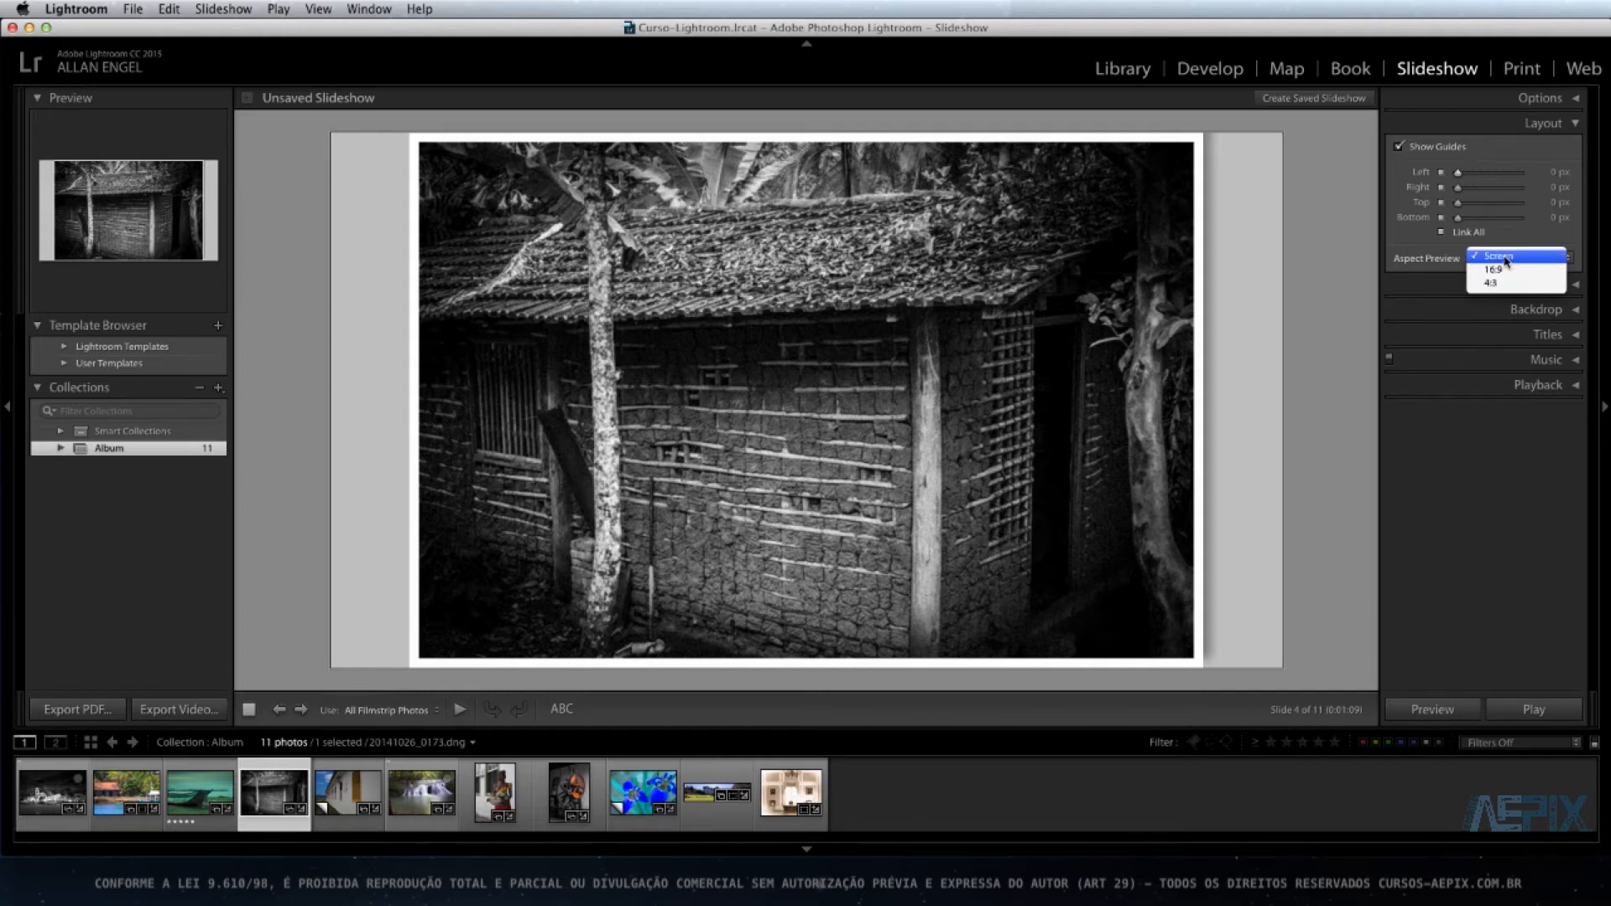
click(1506, 261)
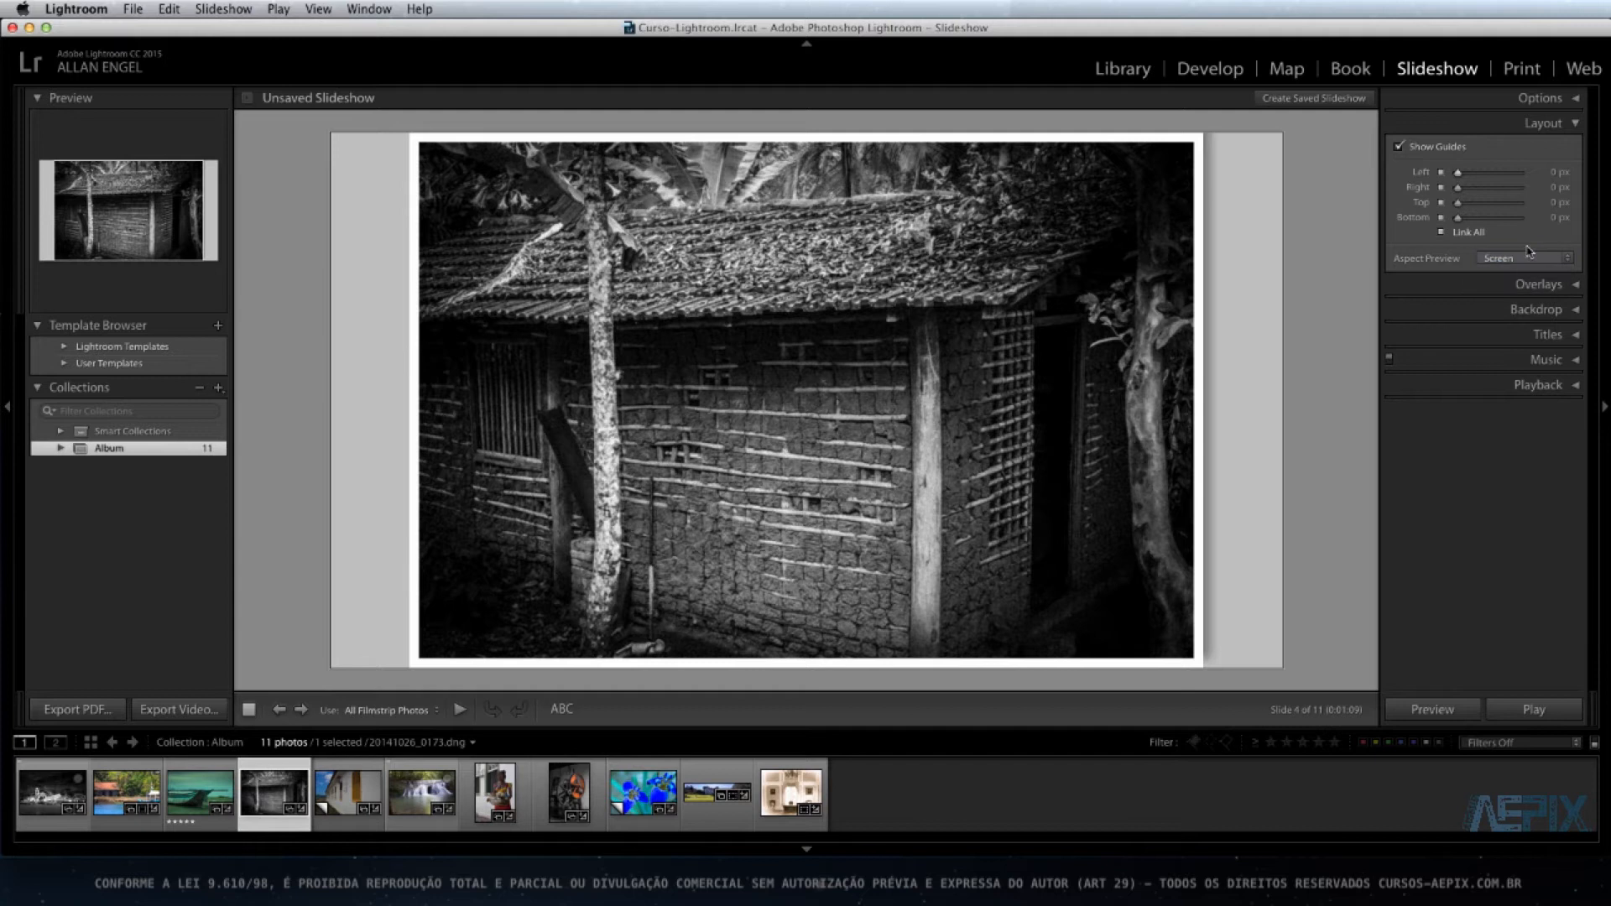
click(1578, 124)
- Turn on the identity plate overlay and check its styled text in the Identity Plate Editor, keeping the custom plate
click(1537, 151)
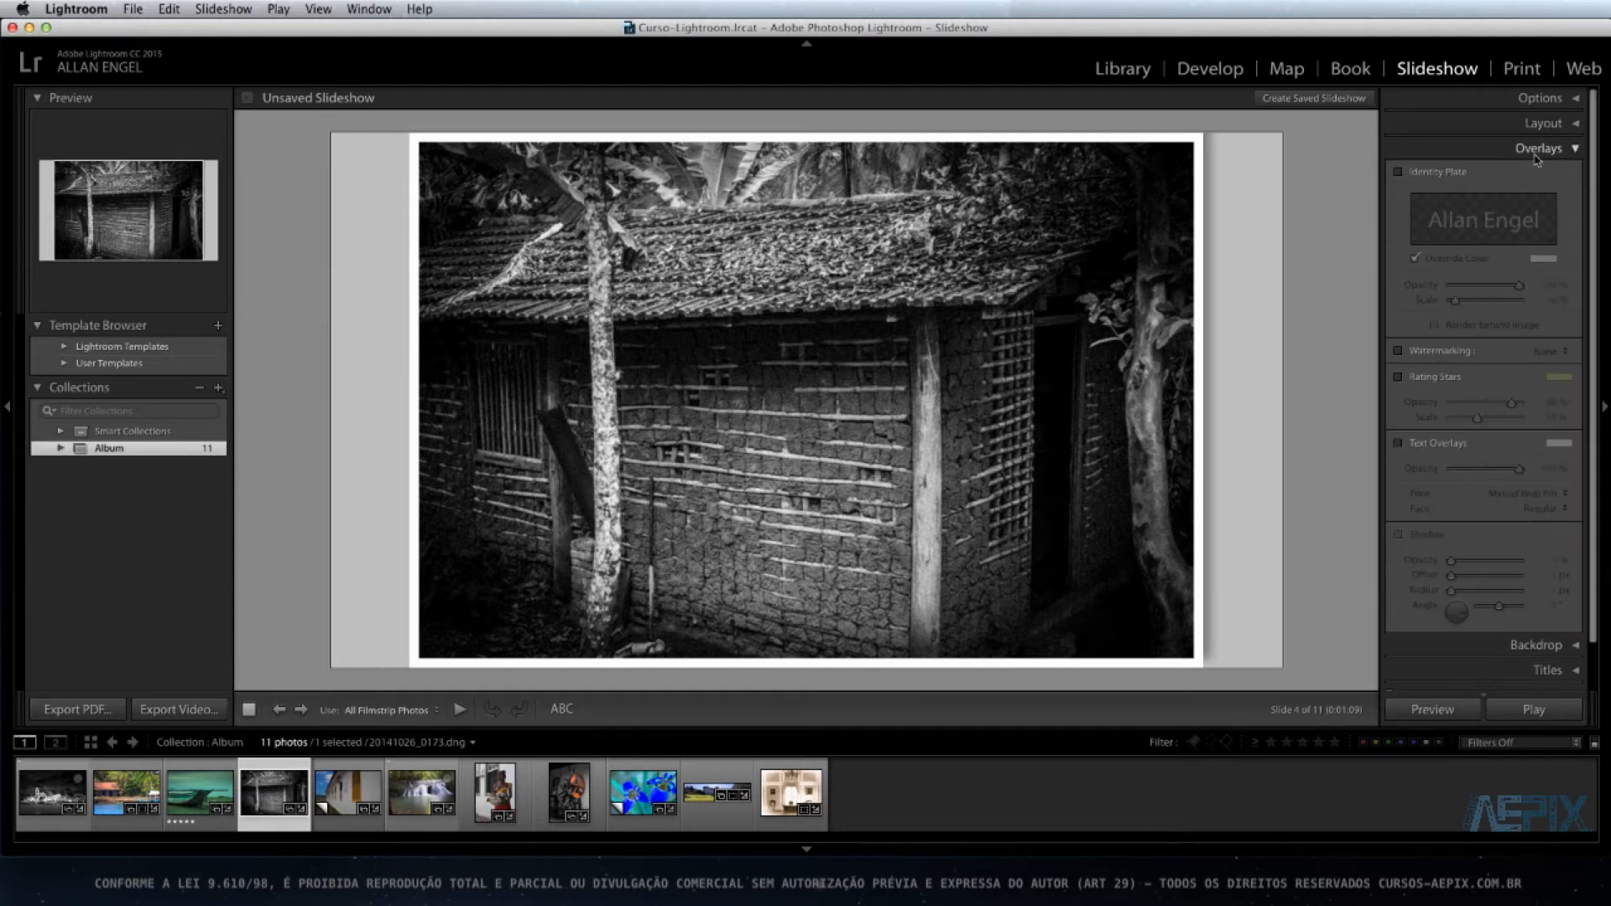
click(1399, 173)
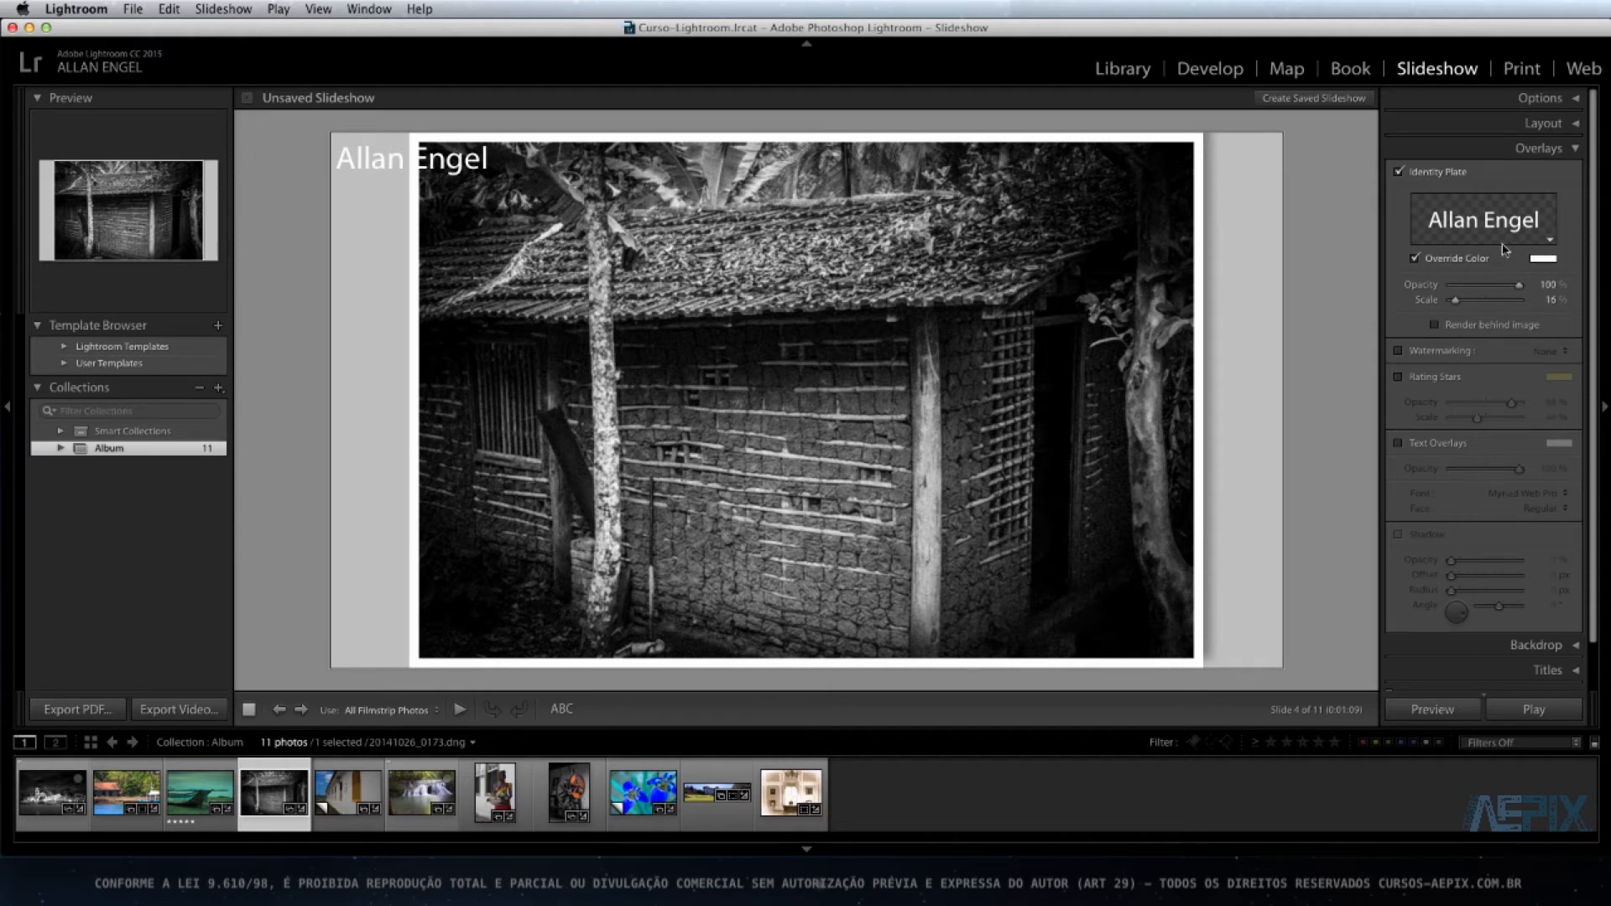
click(1551, 243)
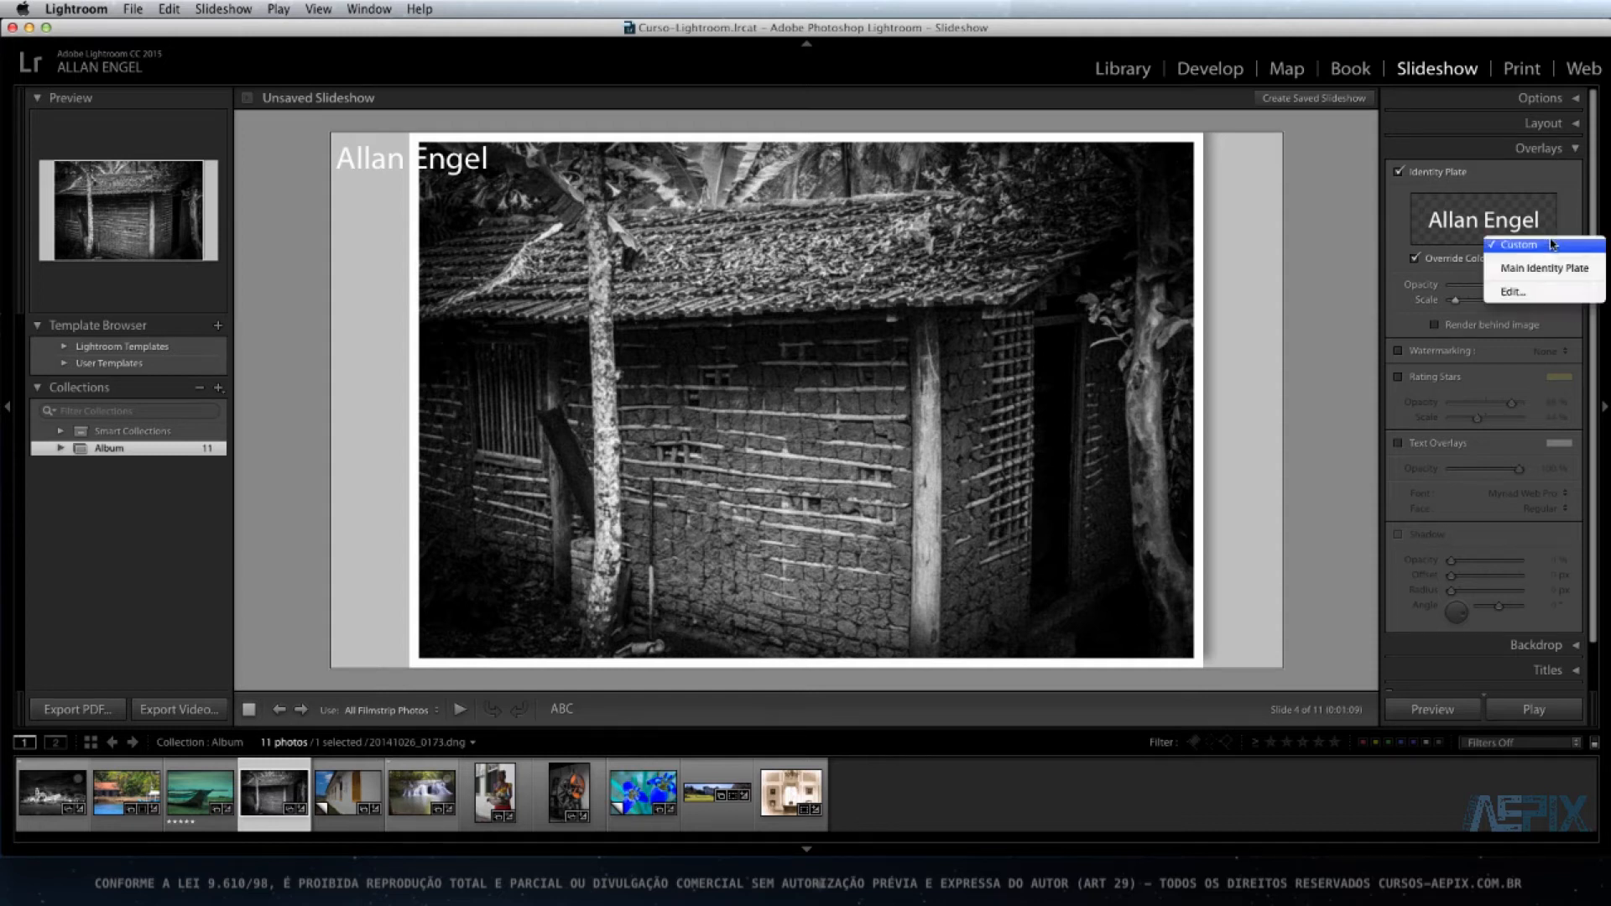
click(1508, 294)
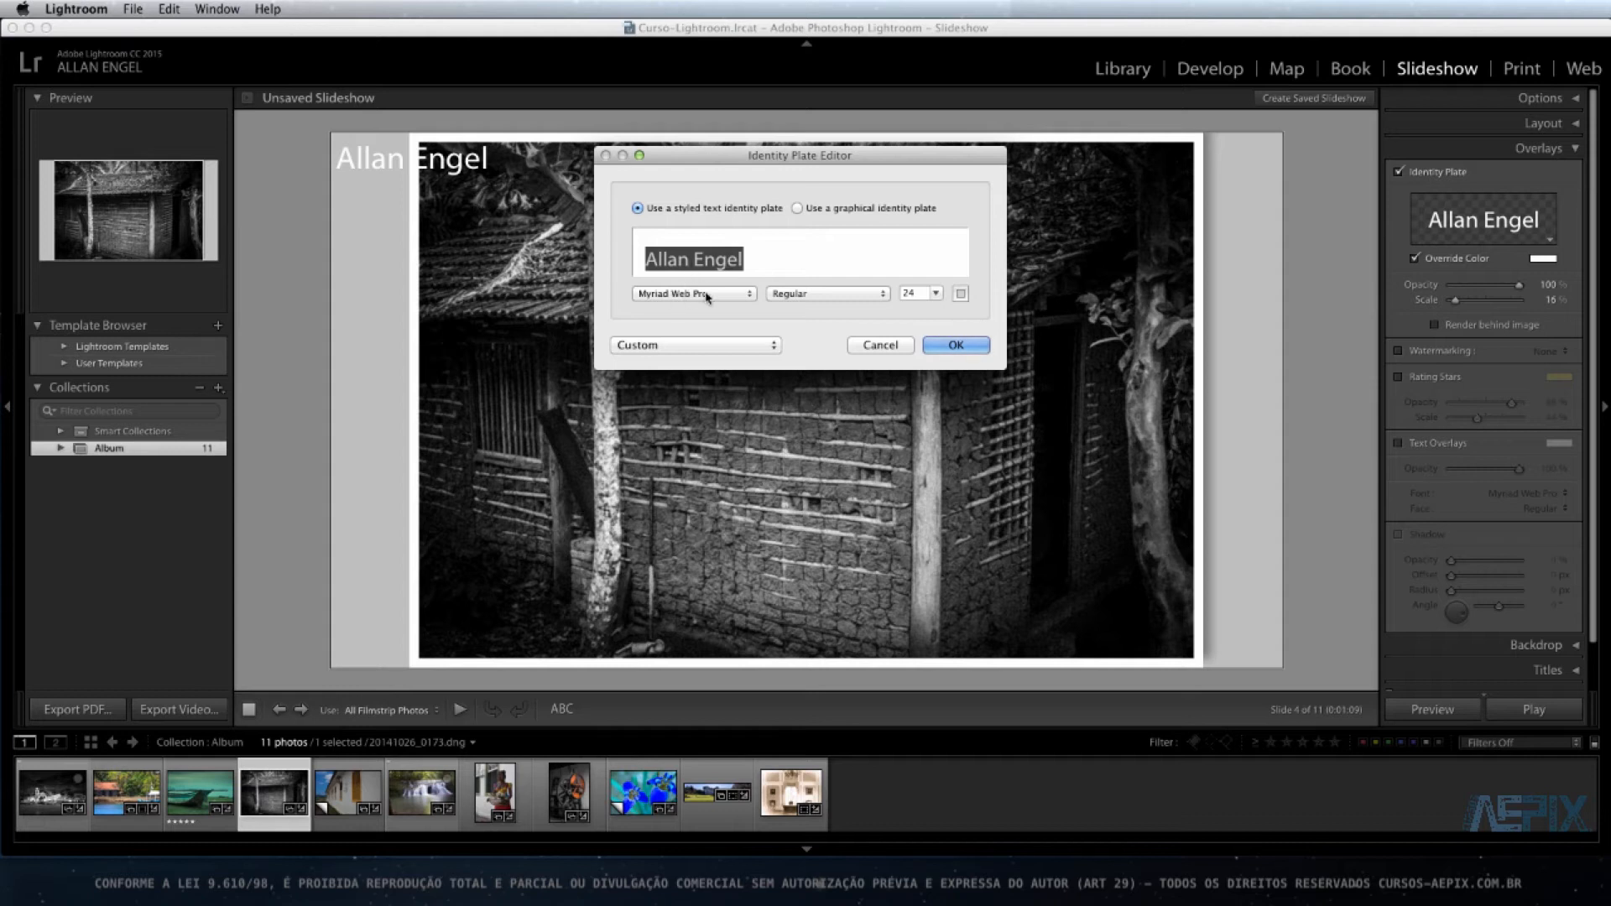
click(956, 346)
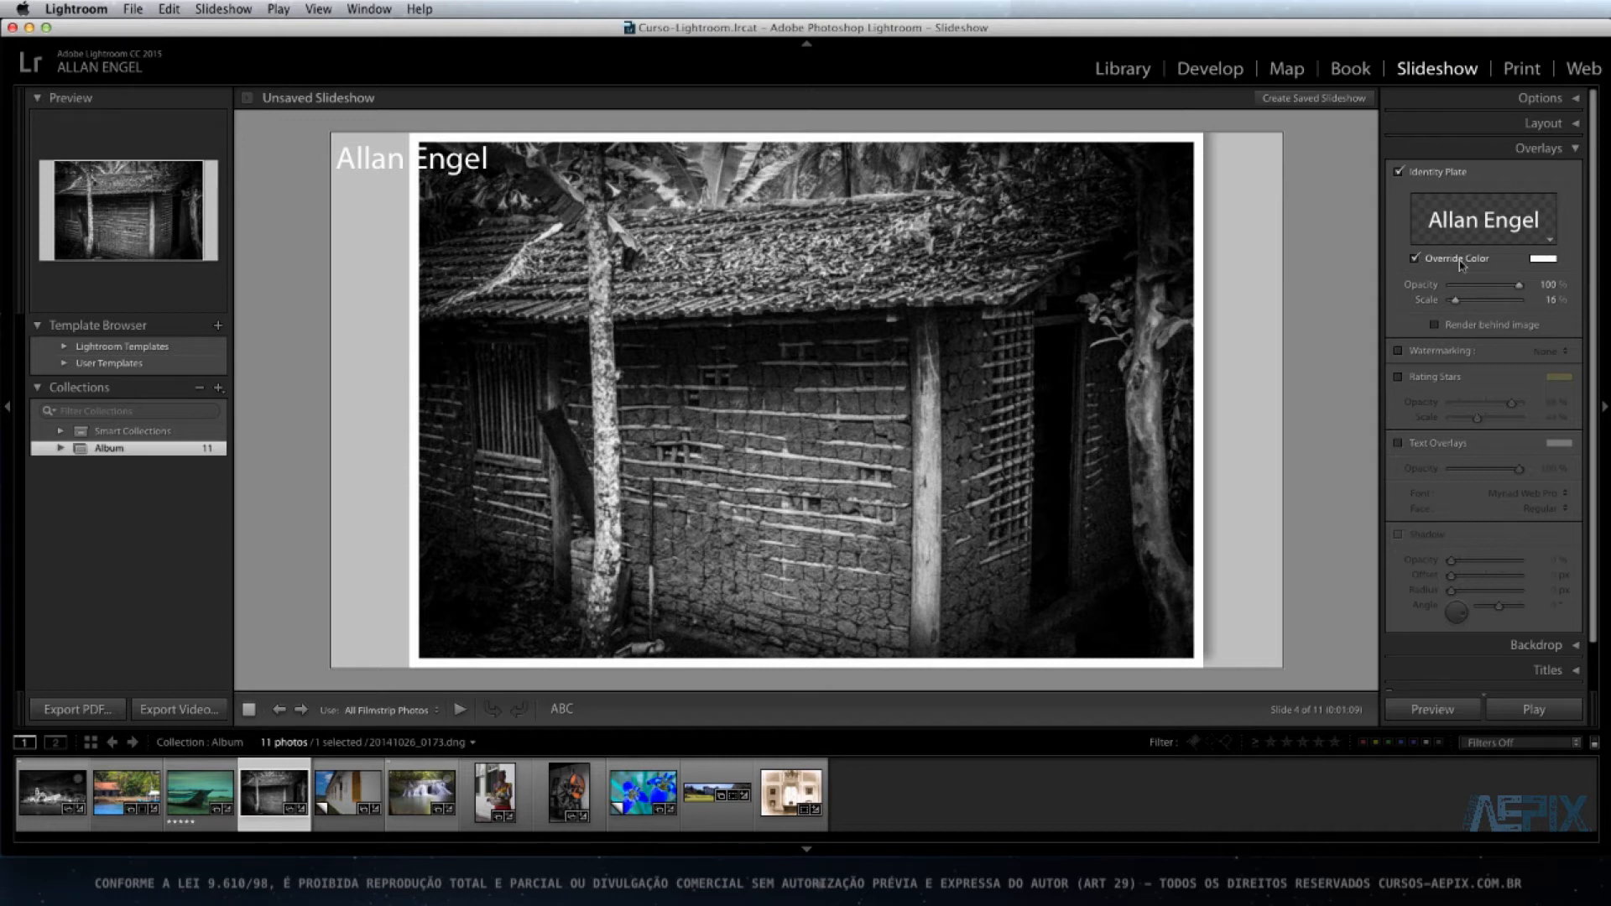
- Try out the identity plate's override color picker, and set the plate's scale to 17%
click(1544, 259)
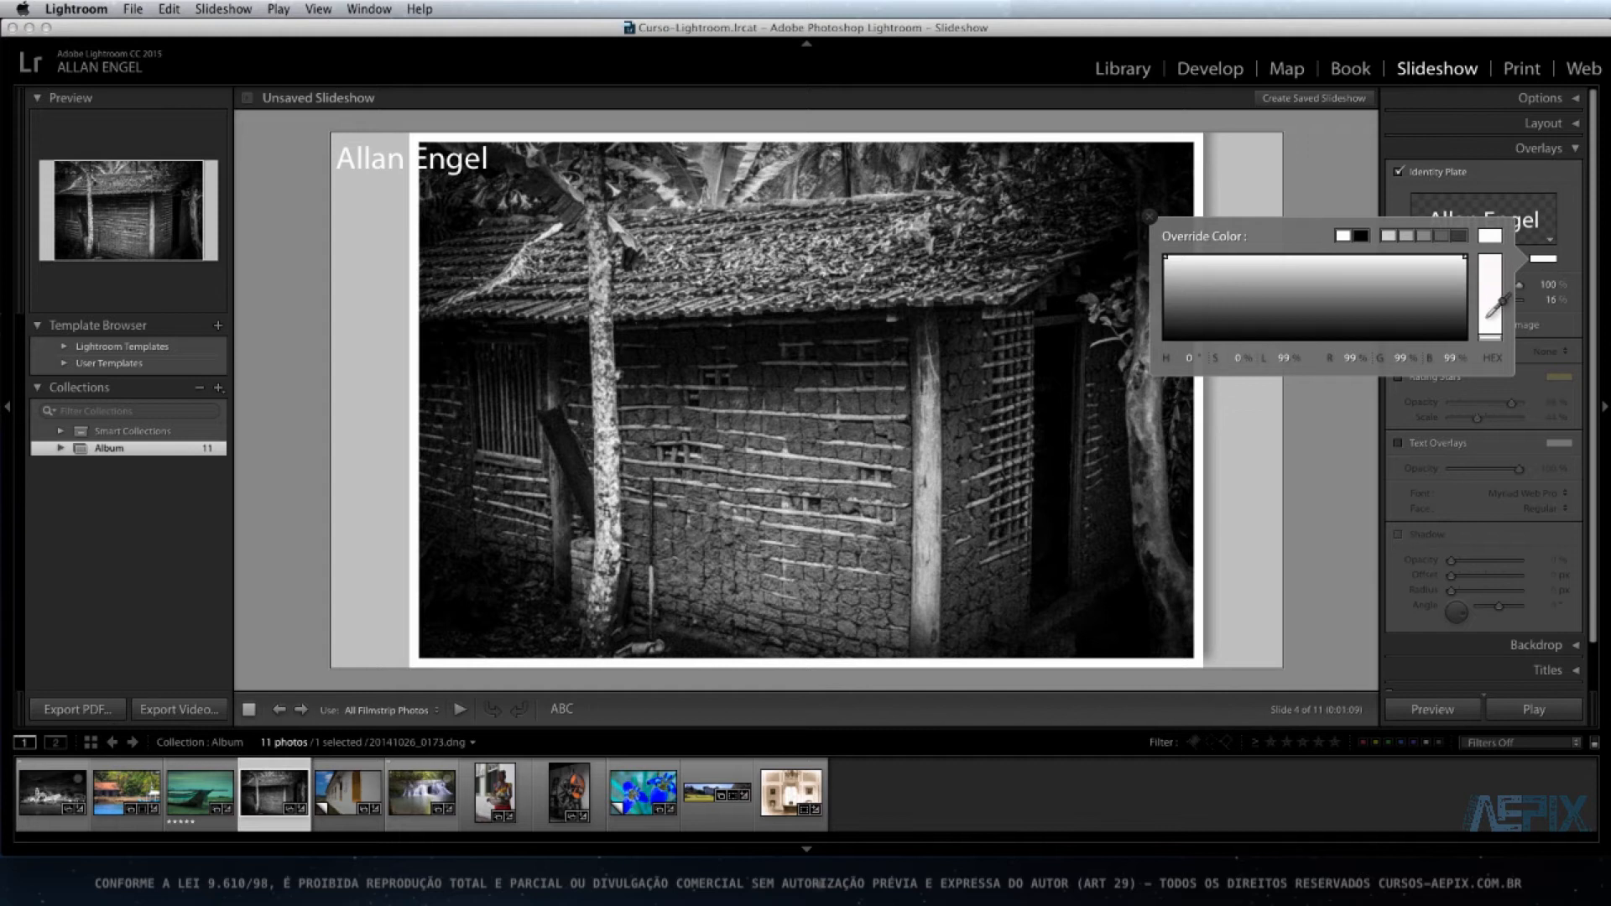
drag(1488, 320, 1482, 287)
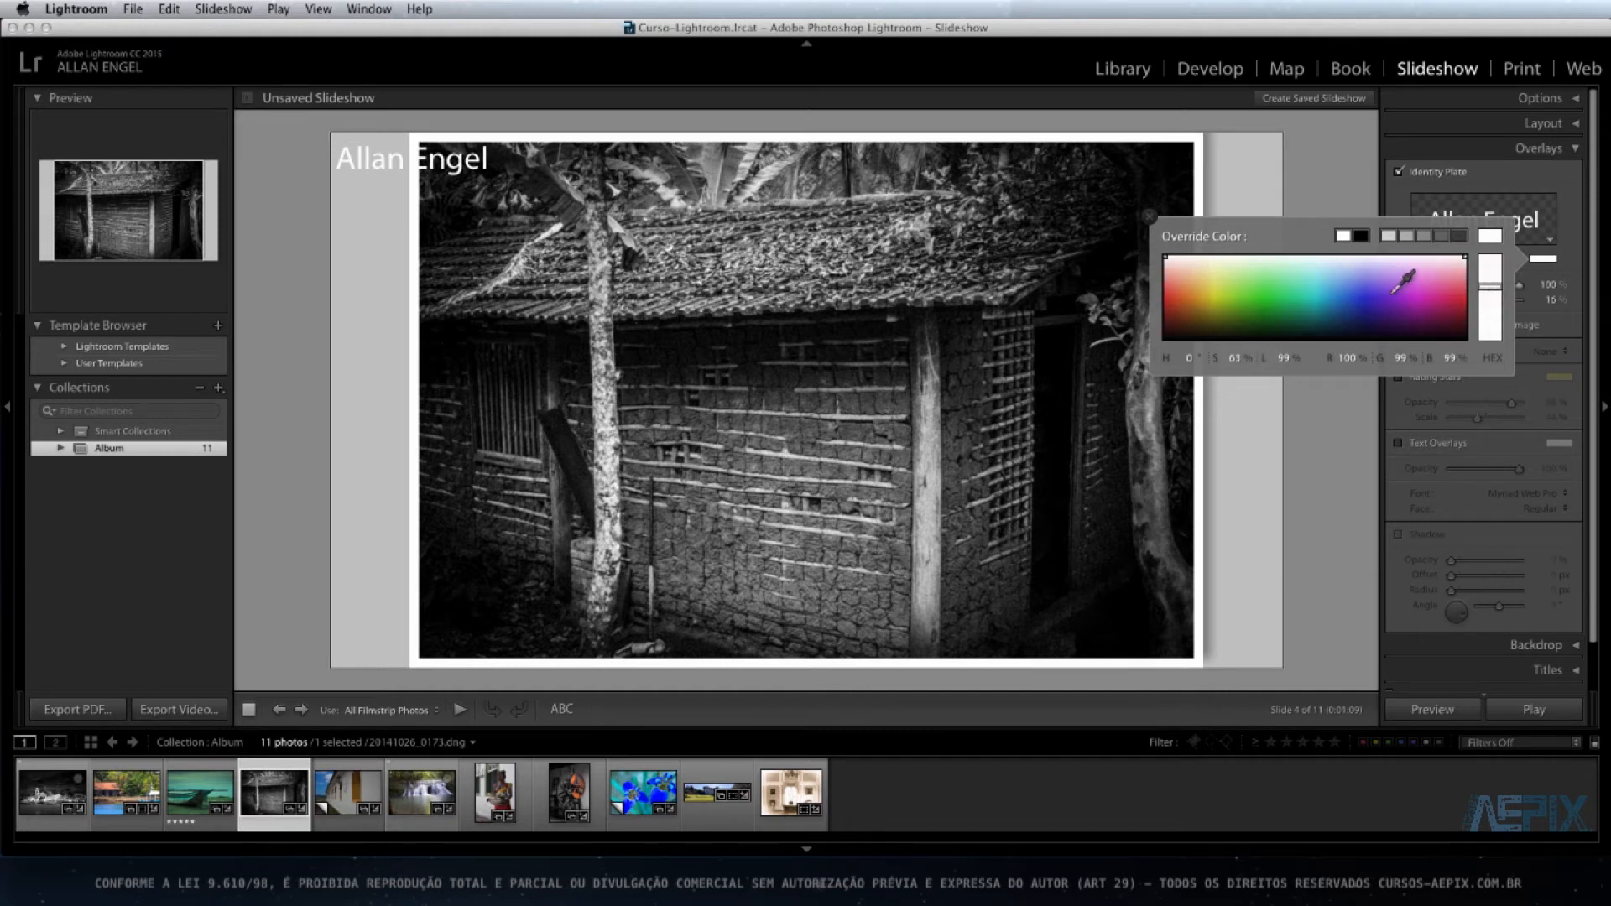
click(1150, 219)
drag(1520, 286, 1458, 348)
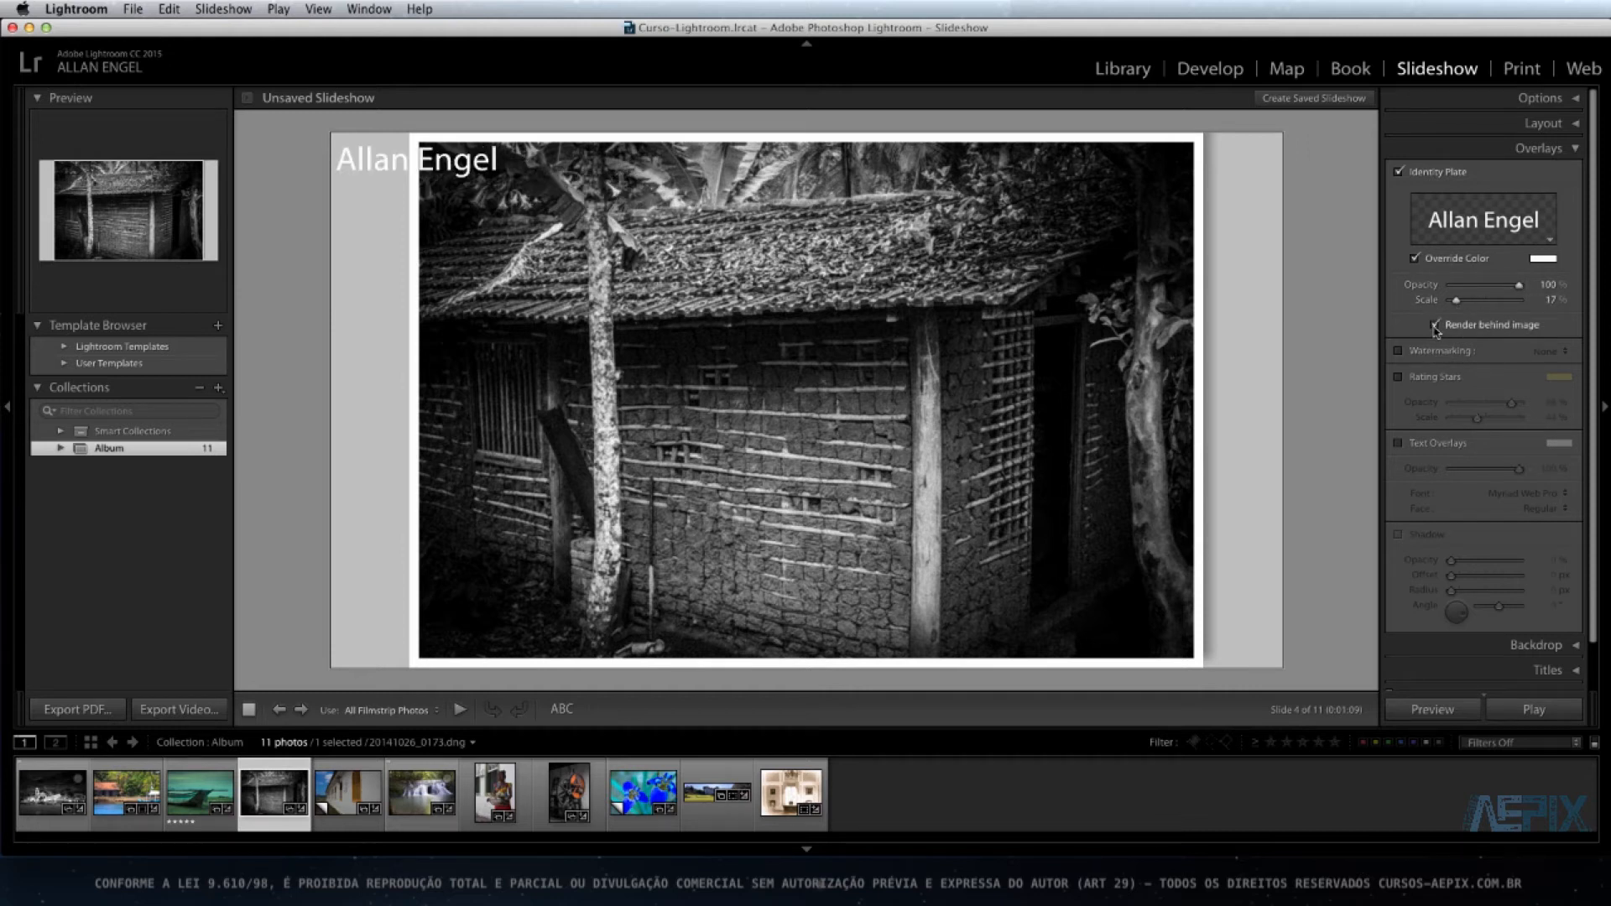
- Toggle rendering the identity plate behind the image, and turn off the identity plate overlay
click(1435, 327)
click(1436, 326)
click(1397, 173)
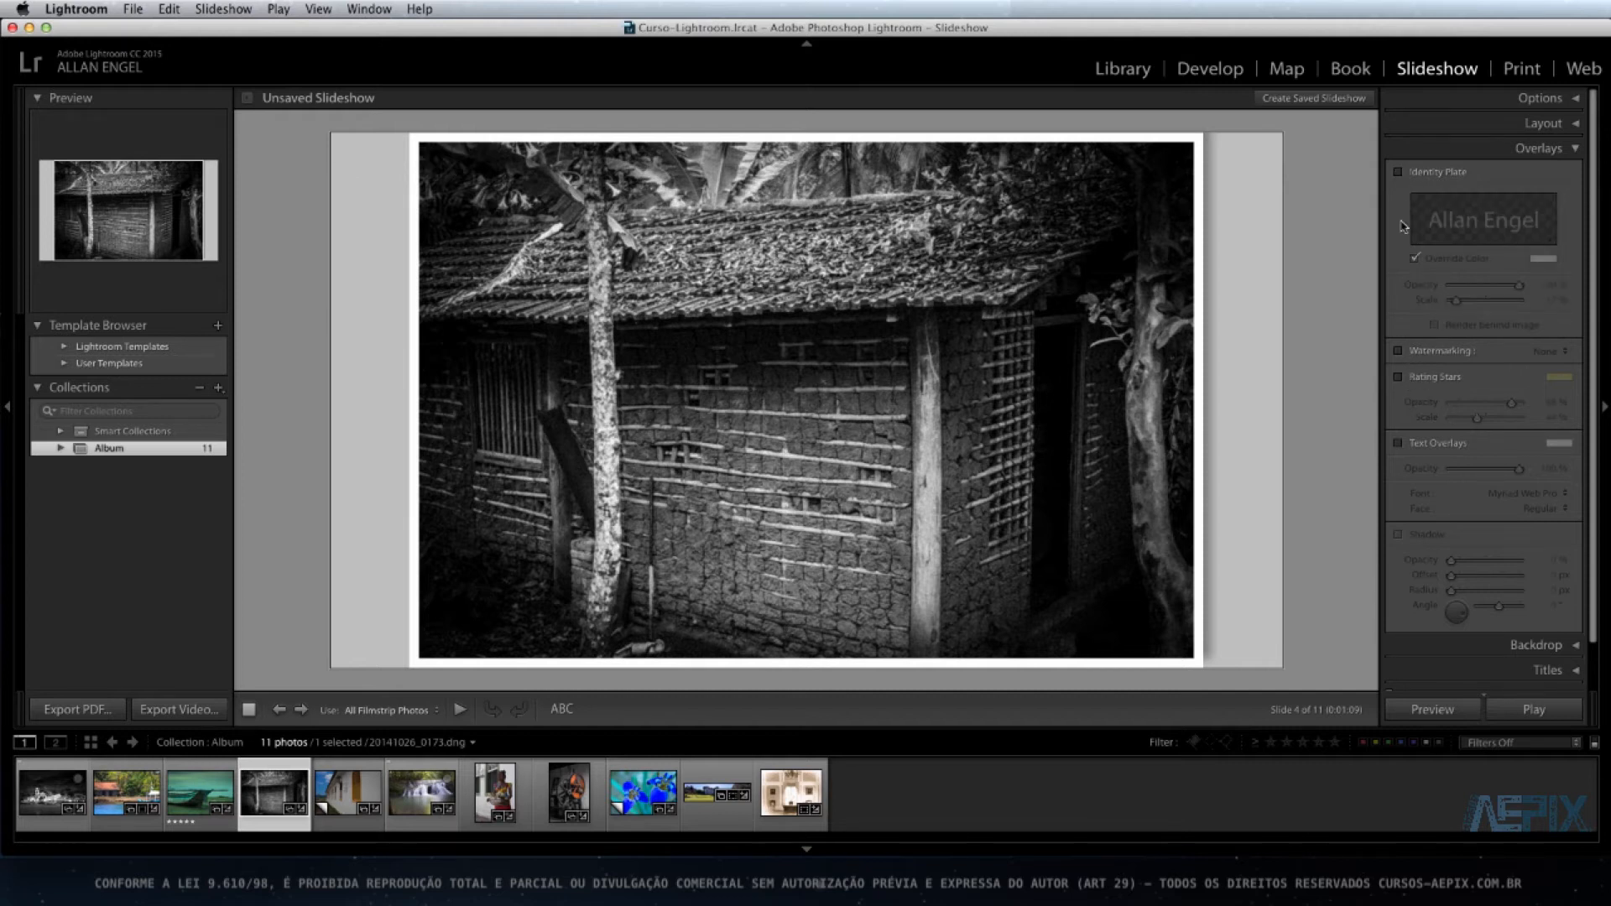
- Try the LogoAE watermark on the slide, reset the watermark to None and turn watermarking off
click(1398, 352)
click(1564, 353)
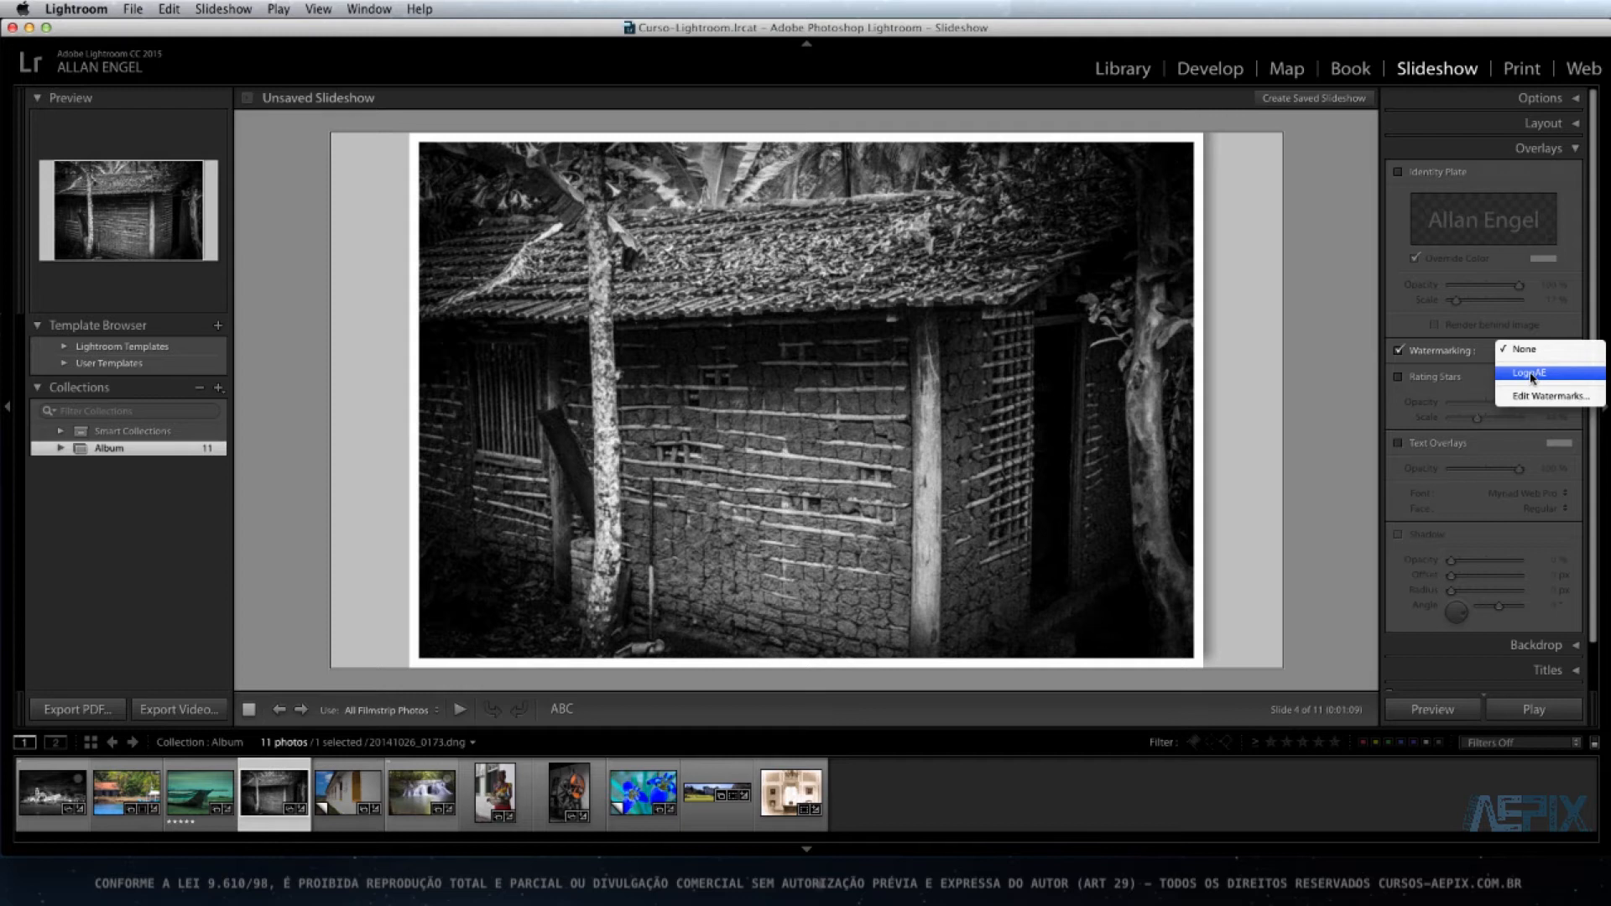
click(1533, 379)
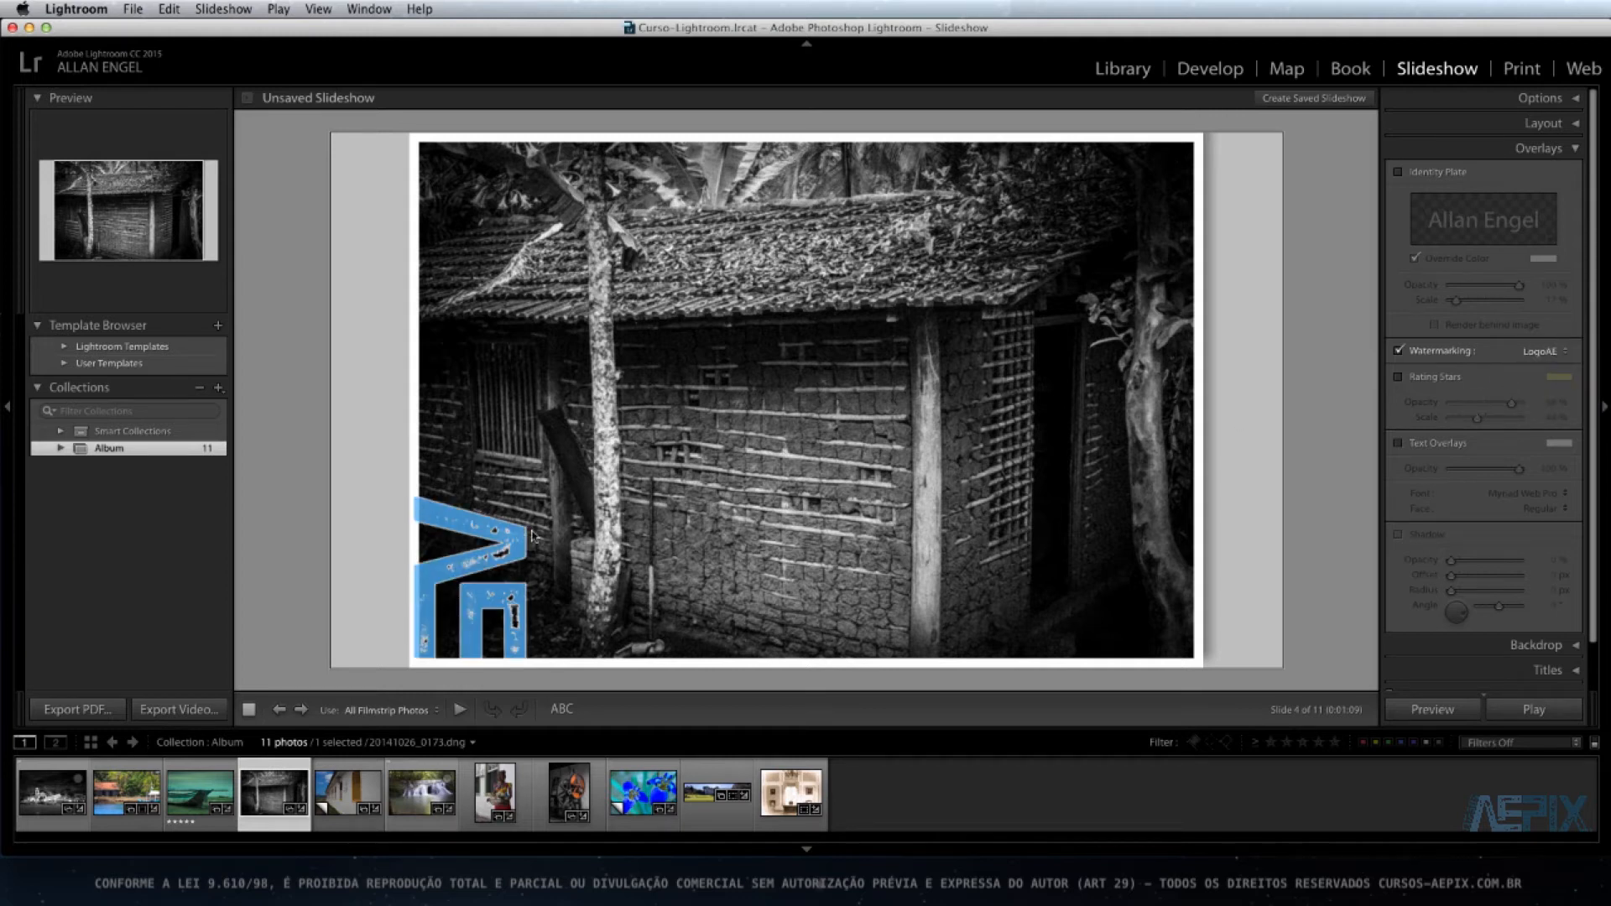
click(1548, 351)
click(1544, 329)
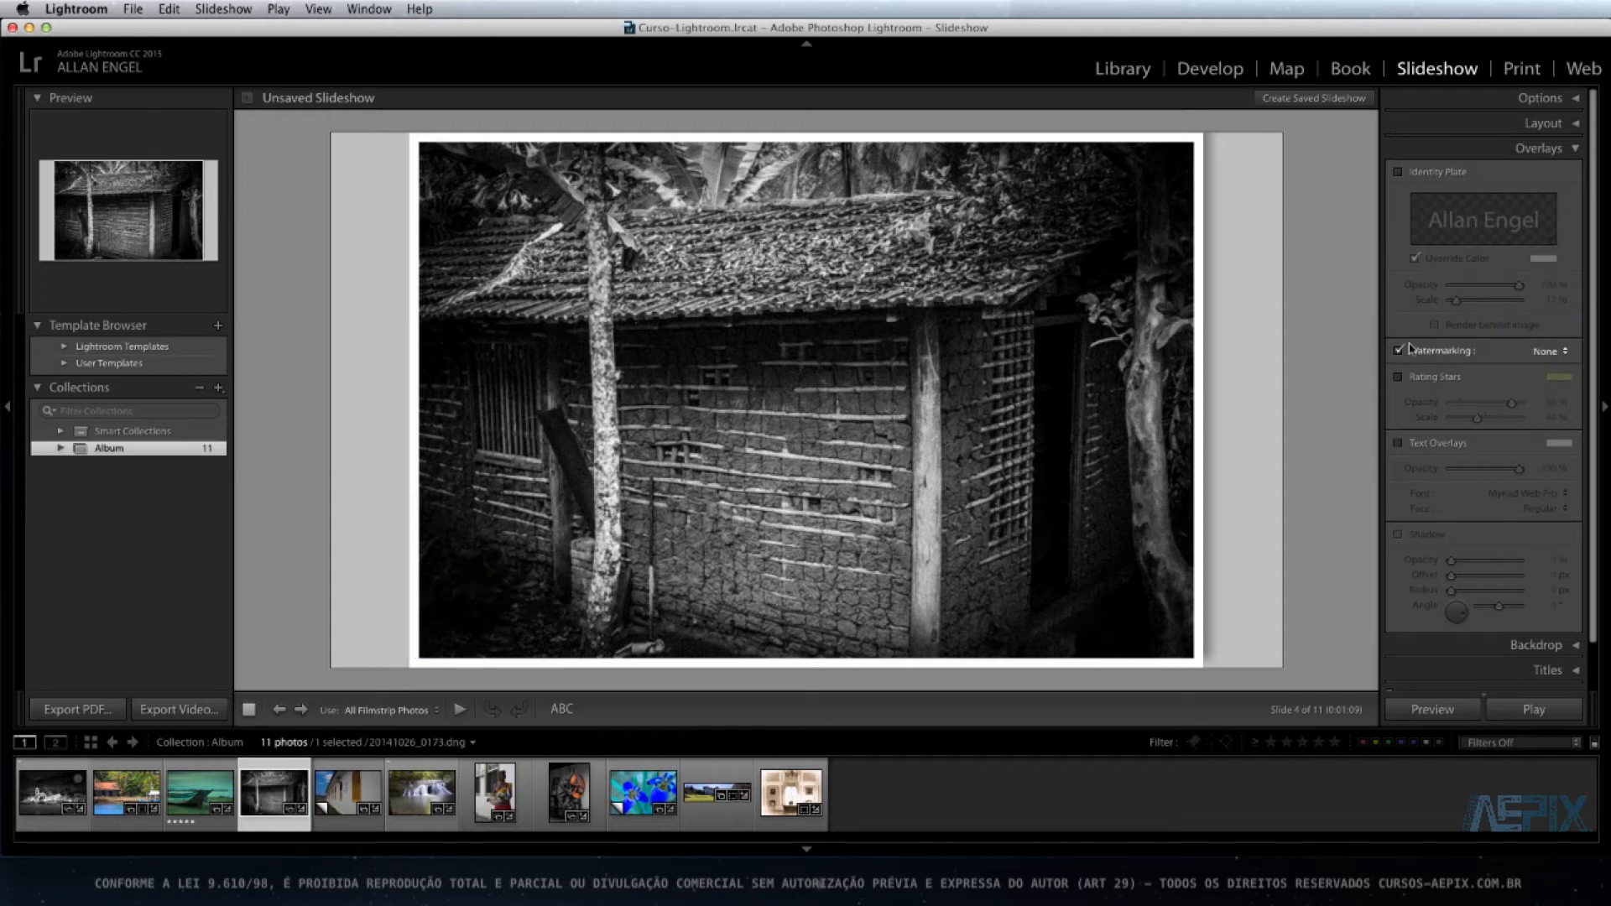
click(1399, 351)
- Turn on the rating stars overlay, rate the selected photo five stars, and move the stars slightly inward from the photo's upper-left corner
click(1398, 377)
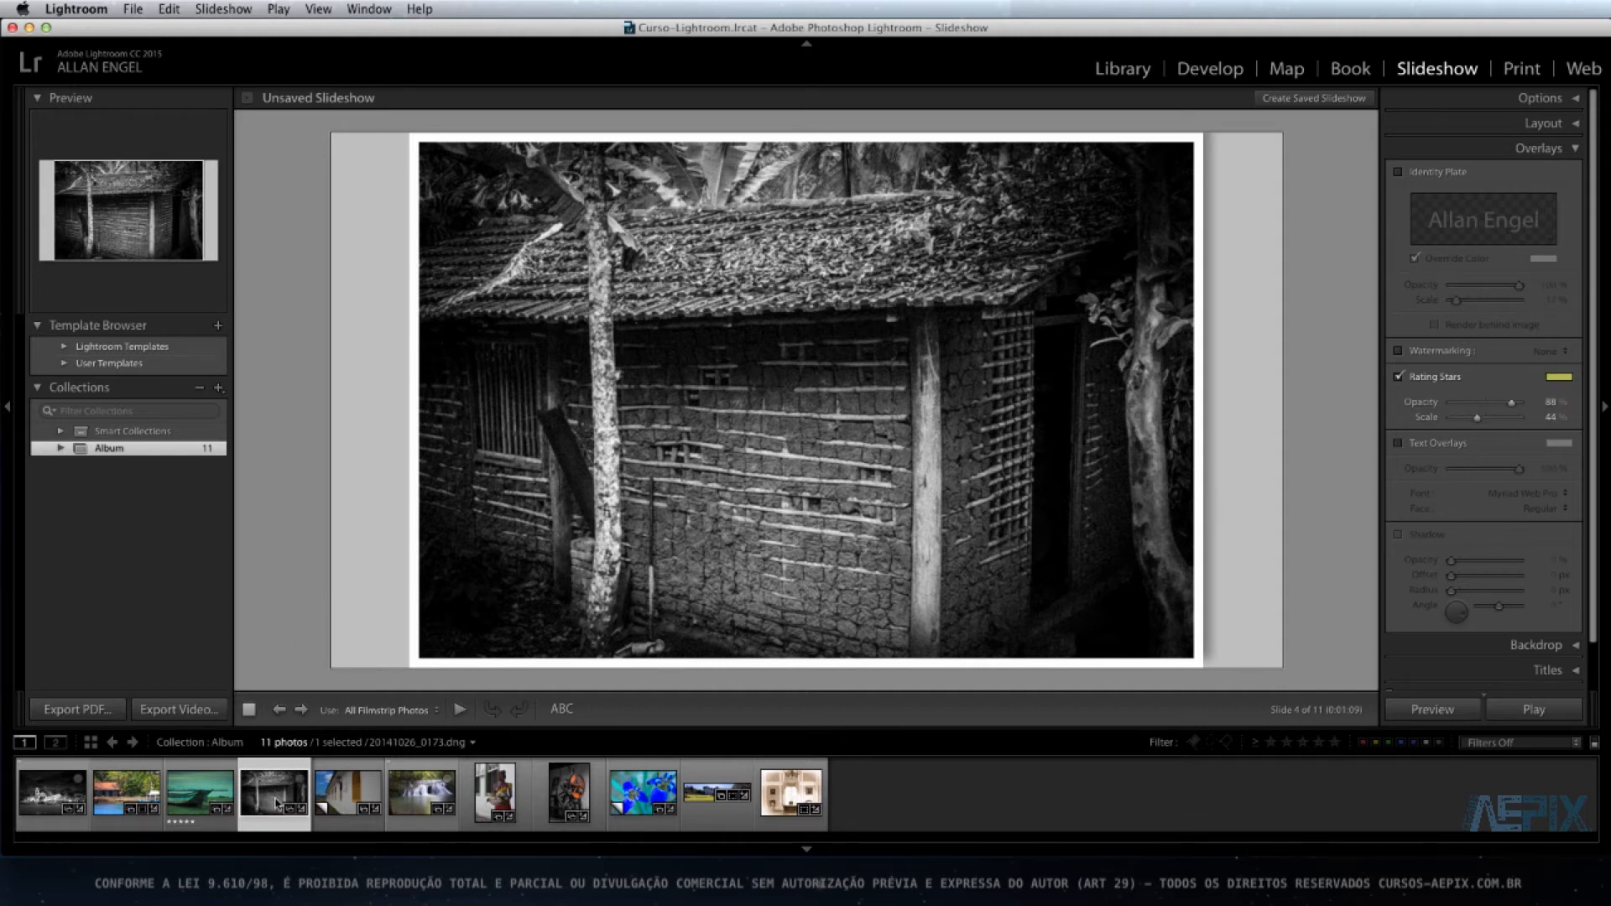
key(5)
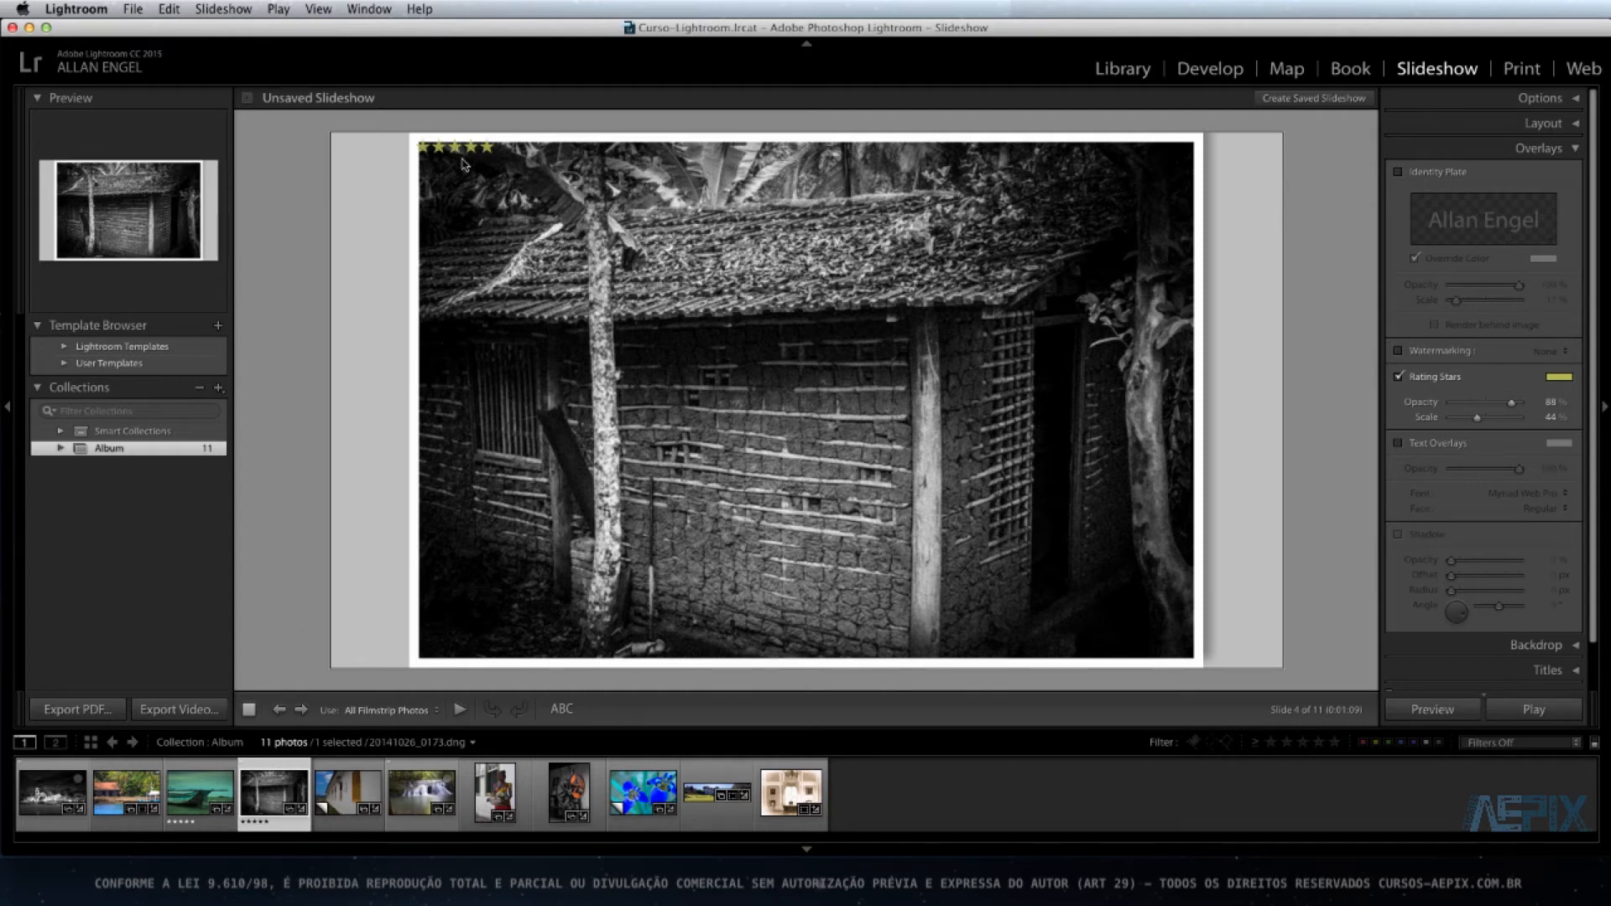
mouse_move(457, 148)
mouse_down()
mouse_move(944, 454)
mouse_move(722, 438)
mouse_move(491, 244)
mouse_move(488, 155)
mouse_up()
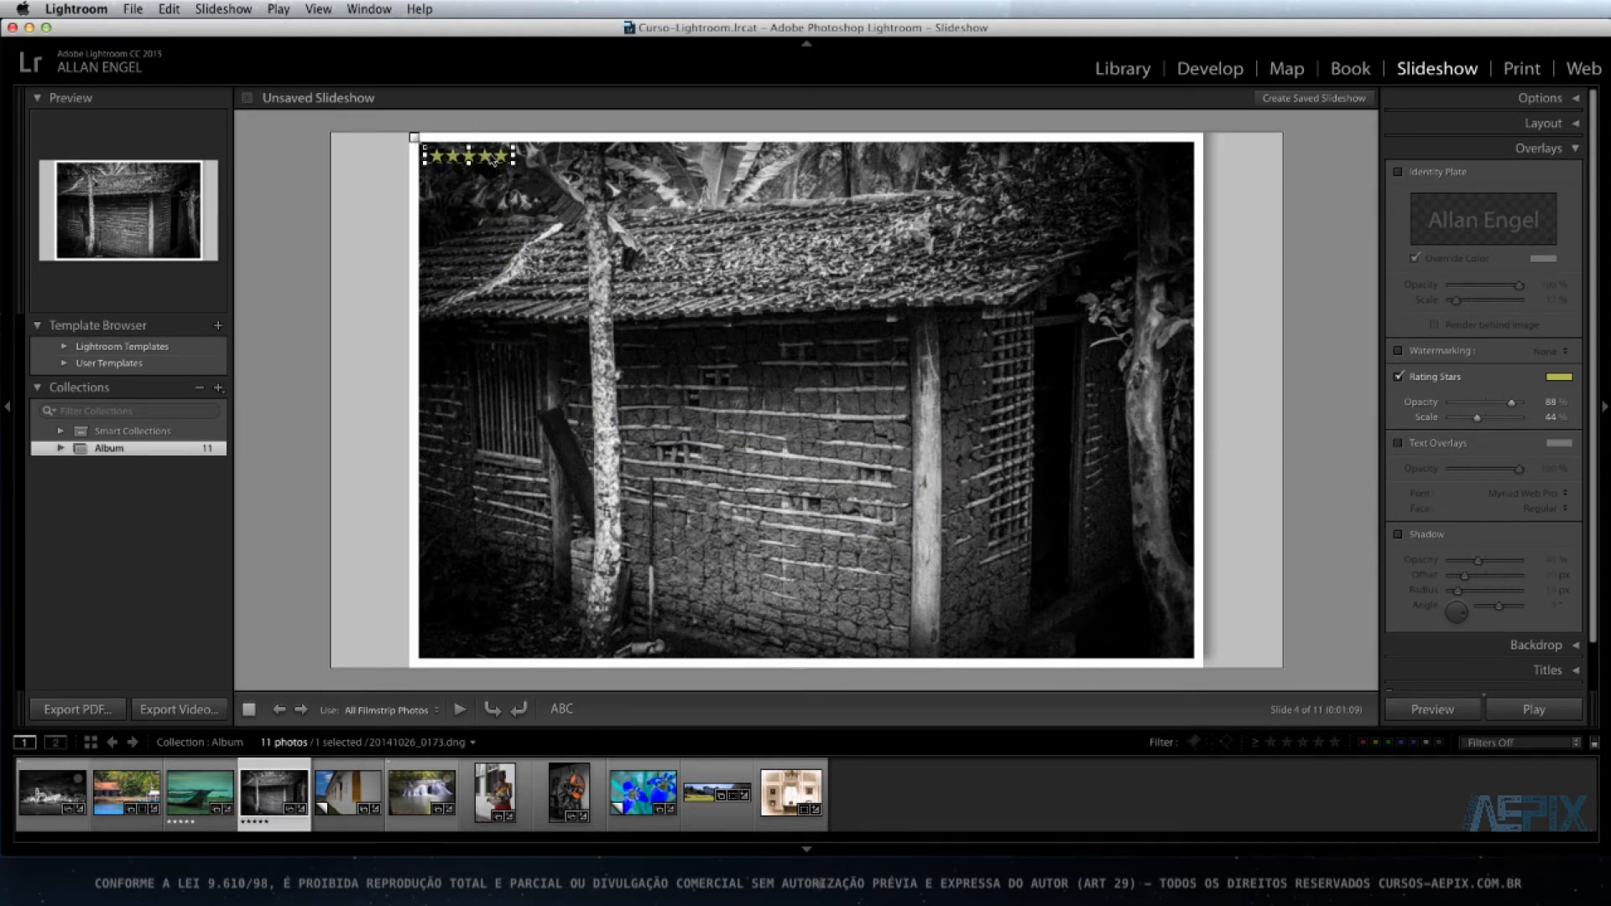
- Set the rating stars' color to white, and turn the rating stars overlay off
click(1561, 377)
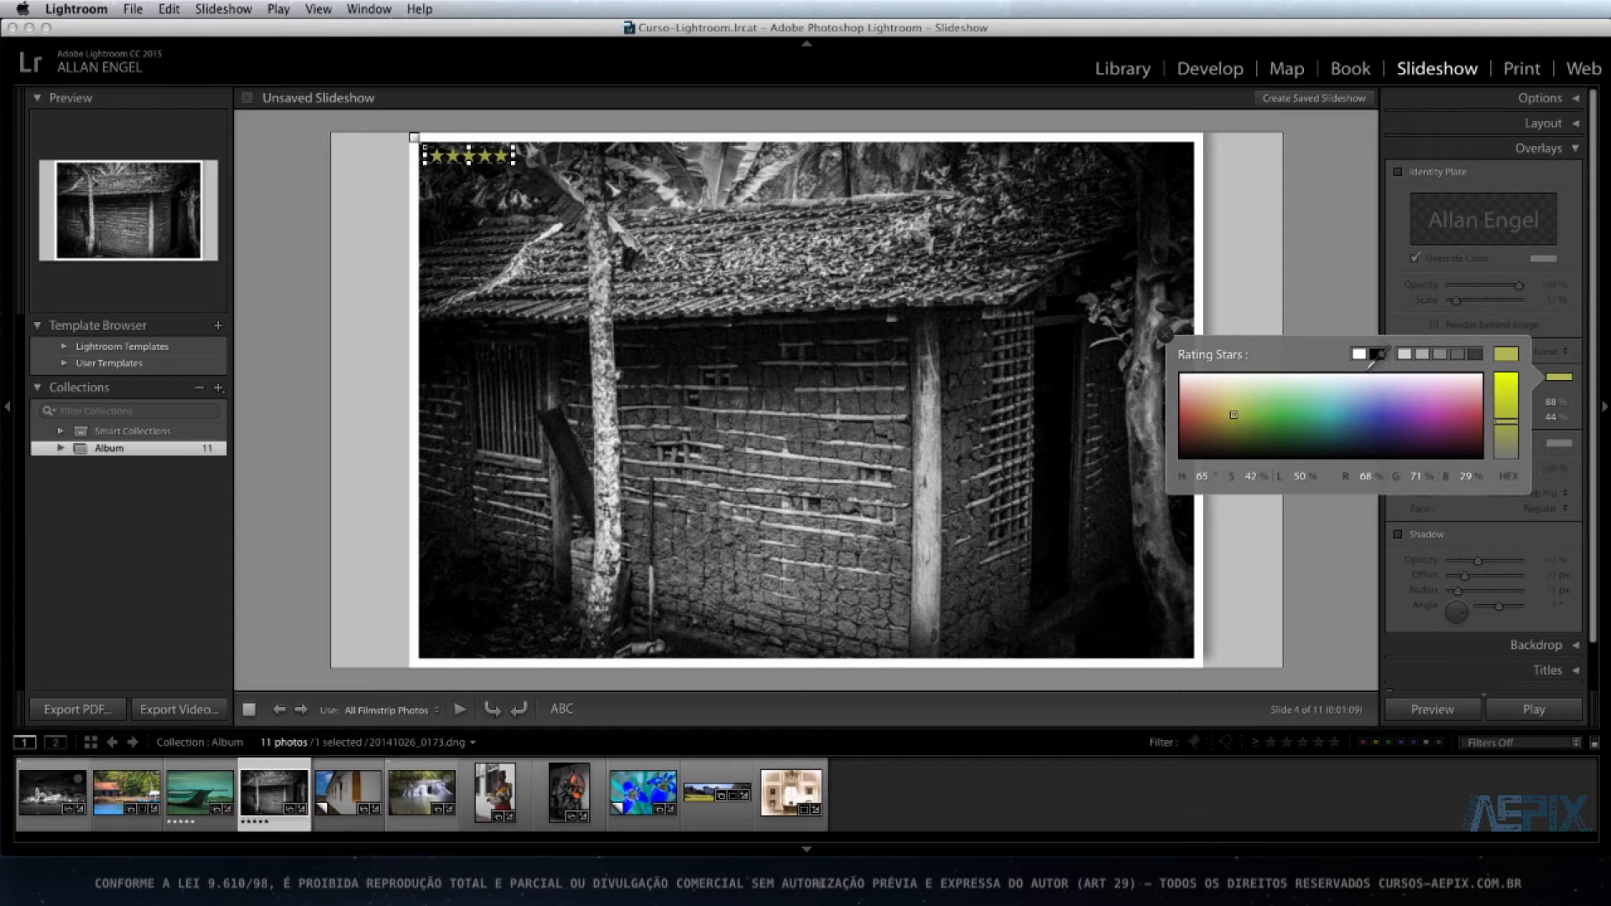
click(1359, 353)
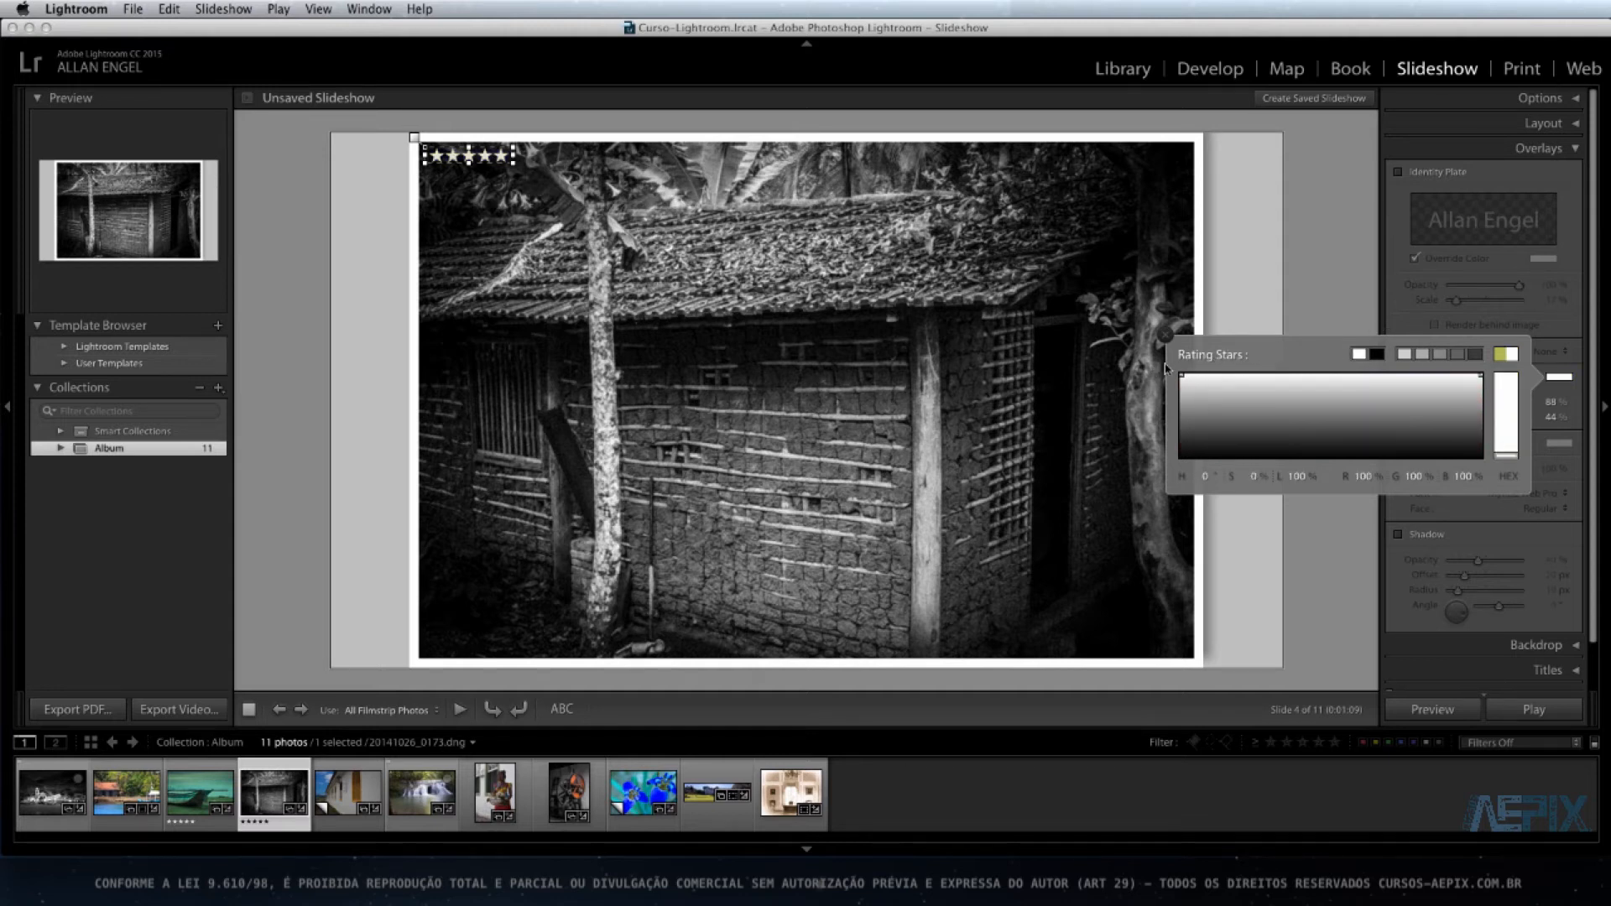
click(1519, 411)
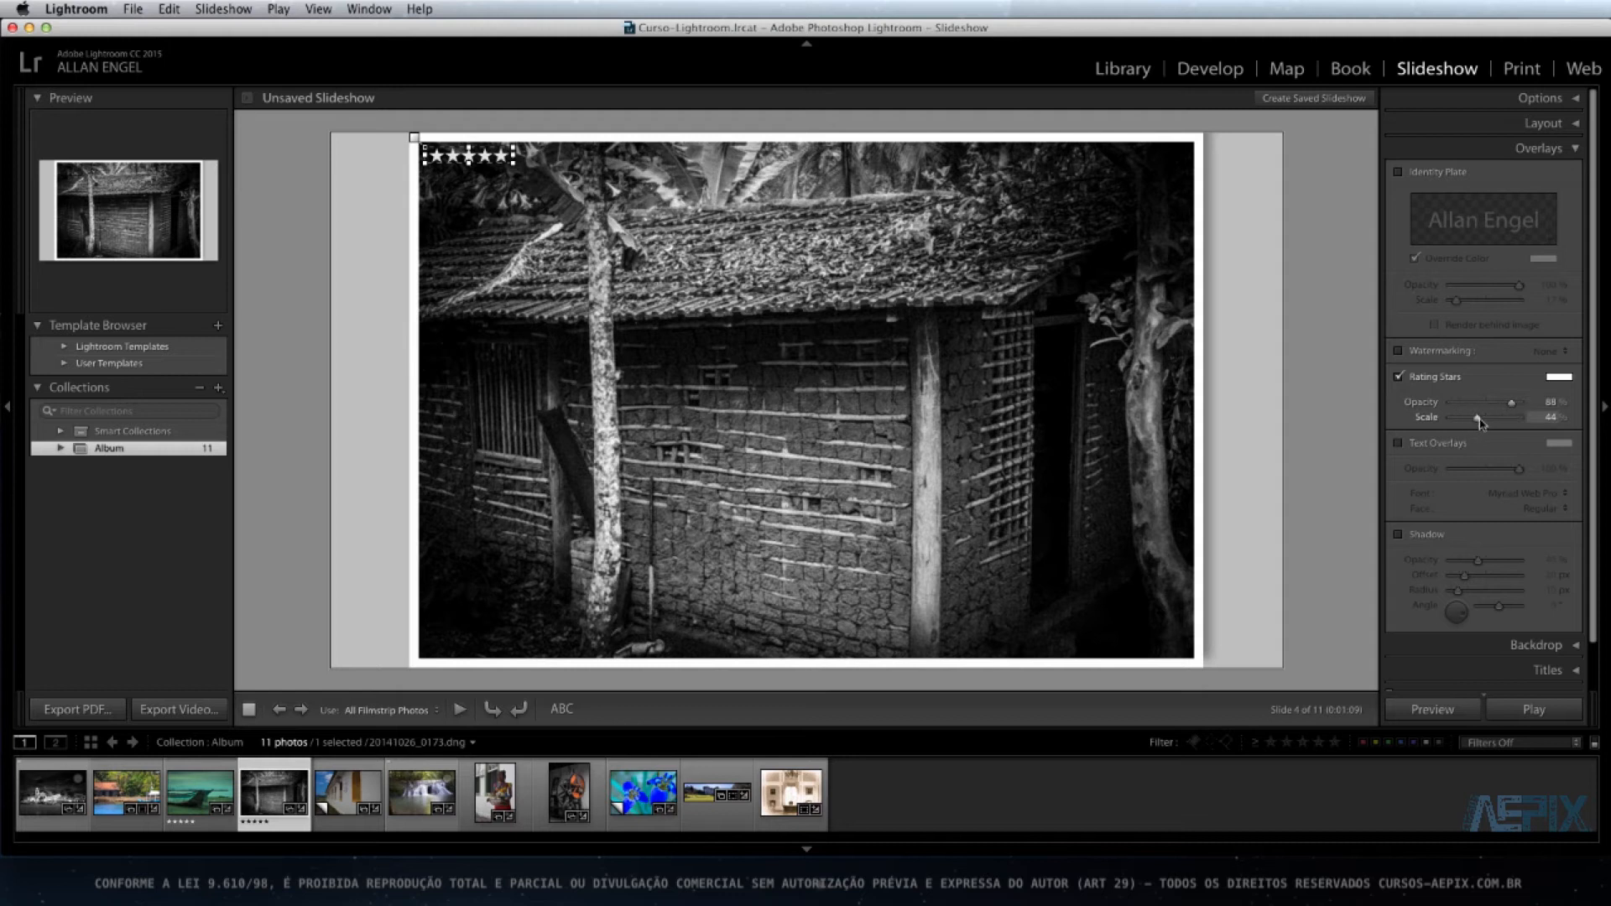
click(1399, 377)
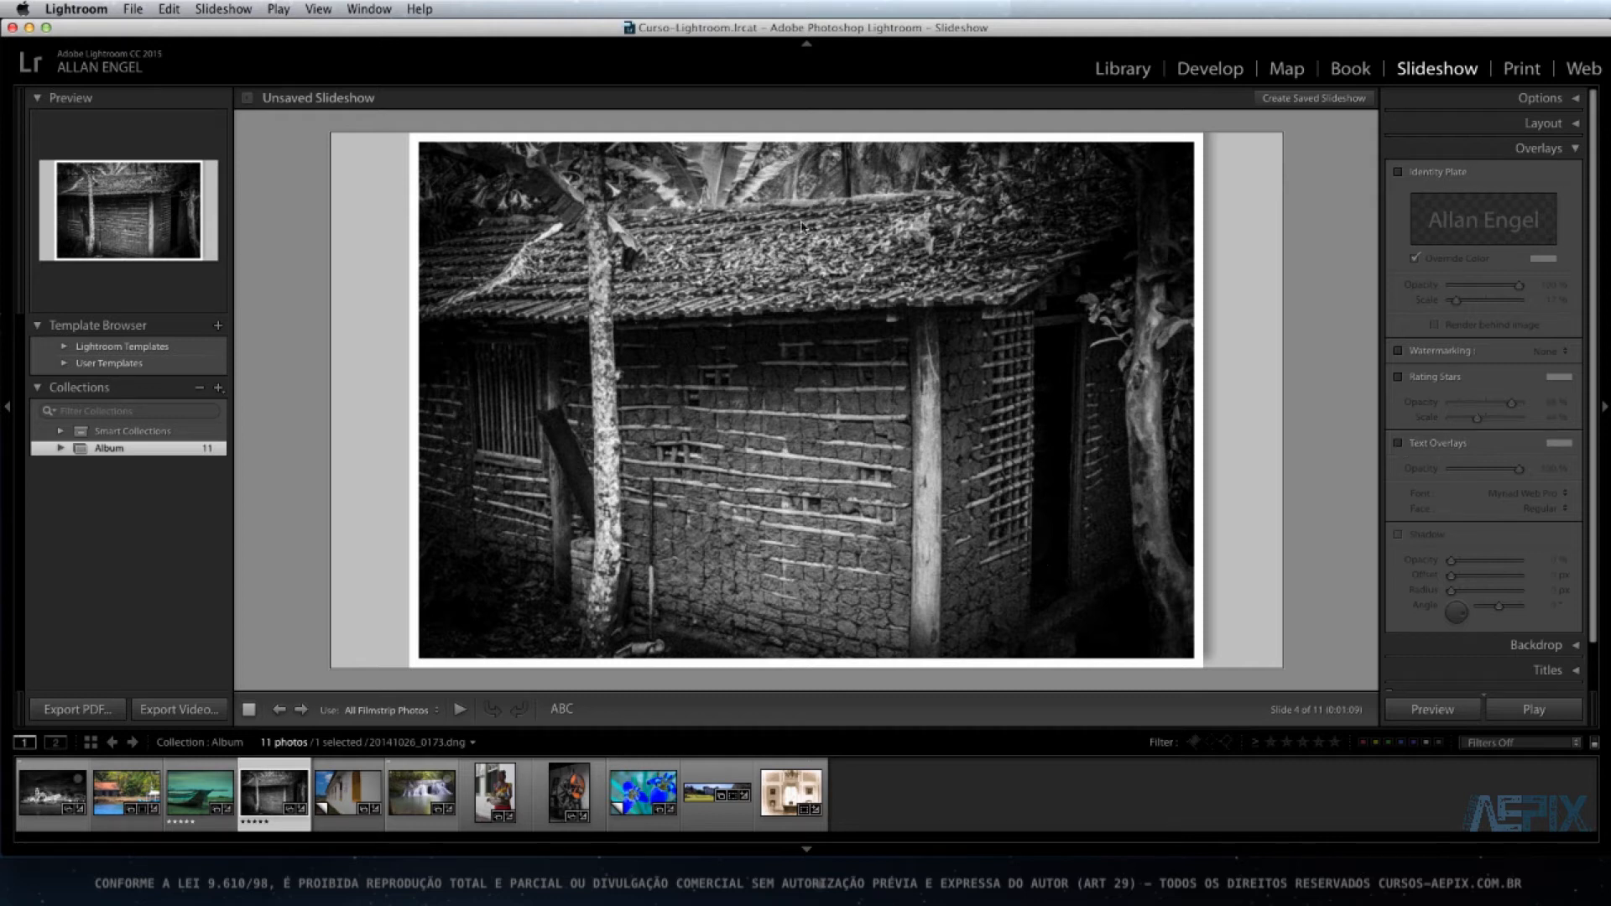
- Turn on text overlays, add an Exposure text, and place it smaller in the photo's lower-right corner
click(1398, 445)
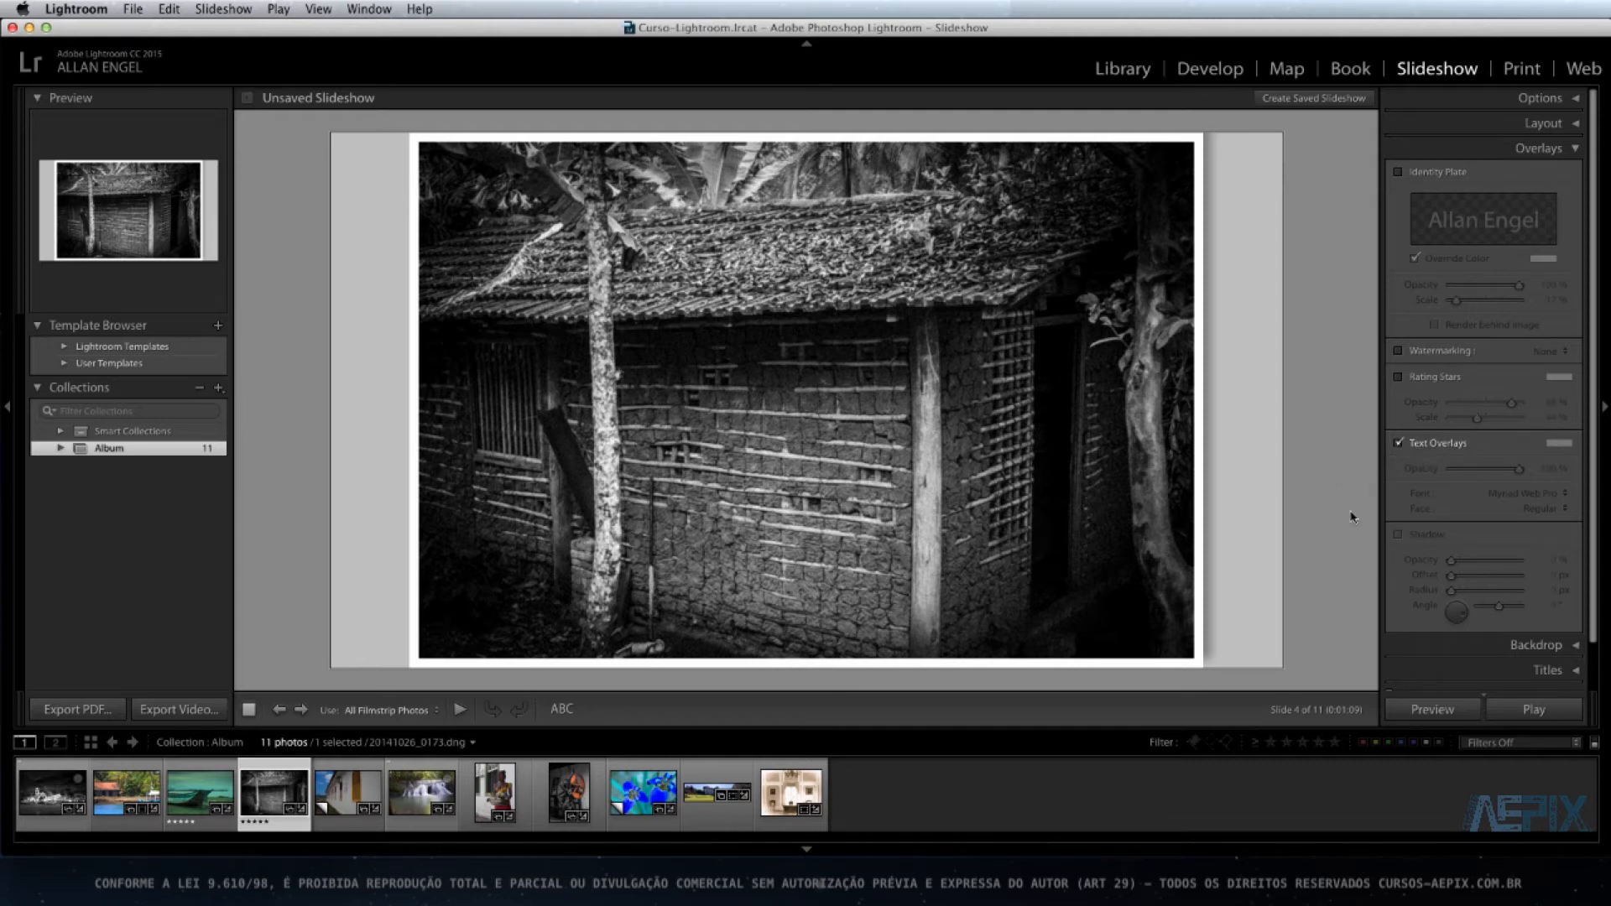
click(562, 711)
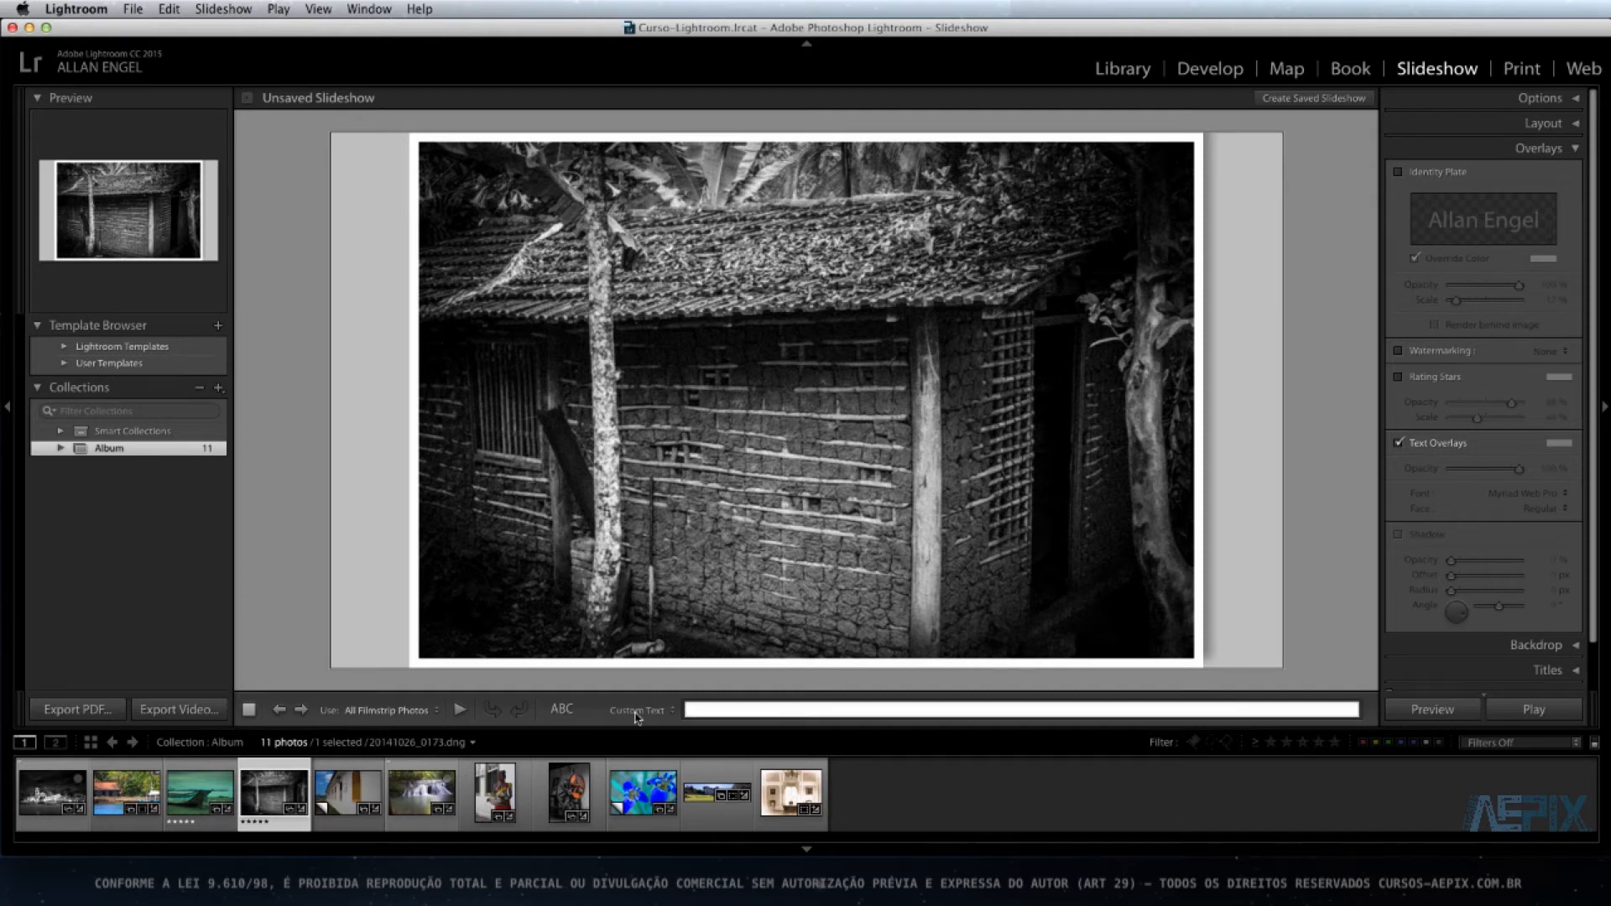
click(670, 715)
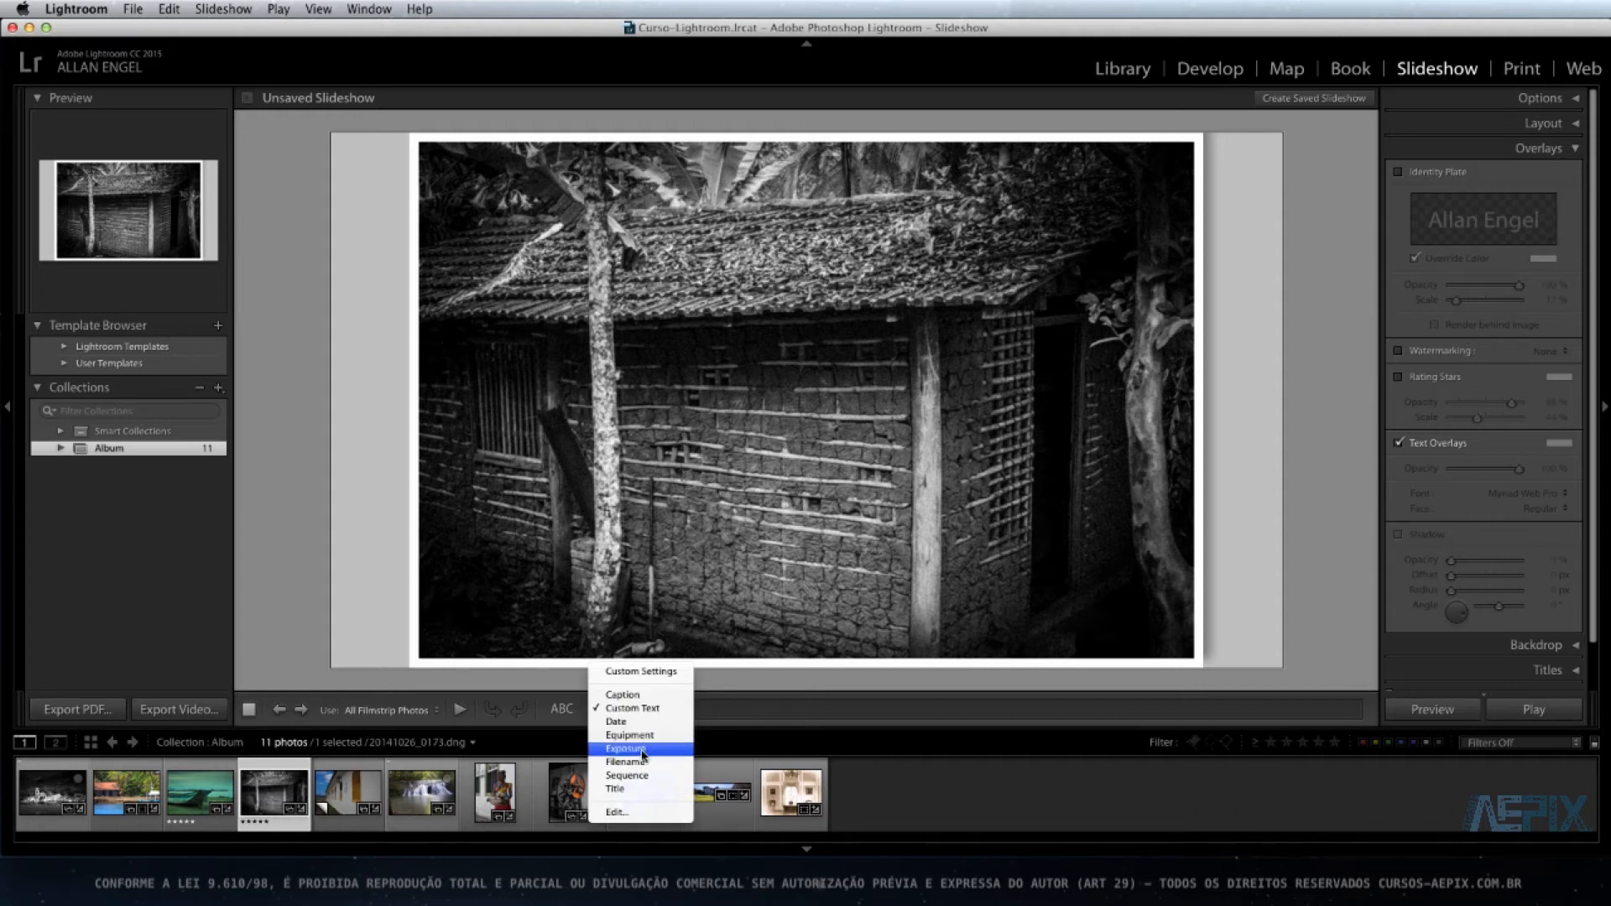
click(643, 748)
drag(490, 619, 1137, 621)
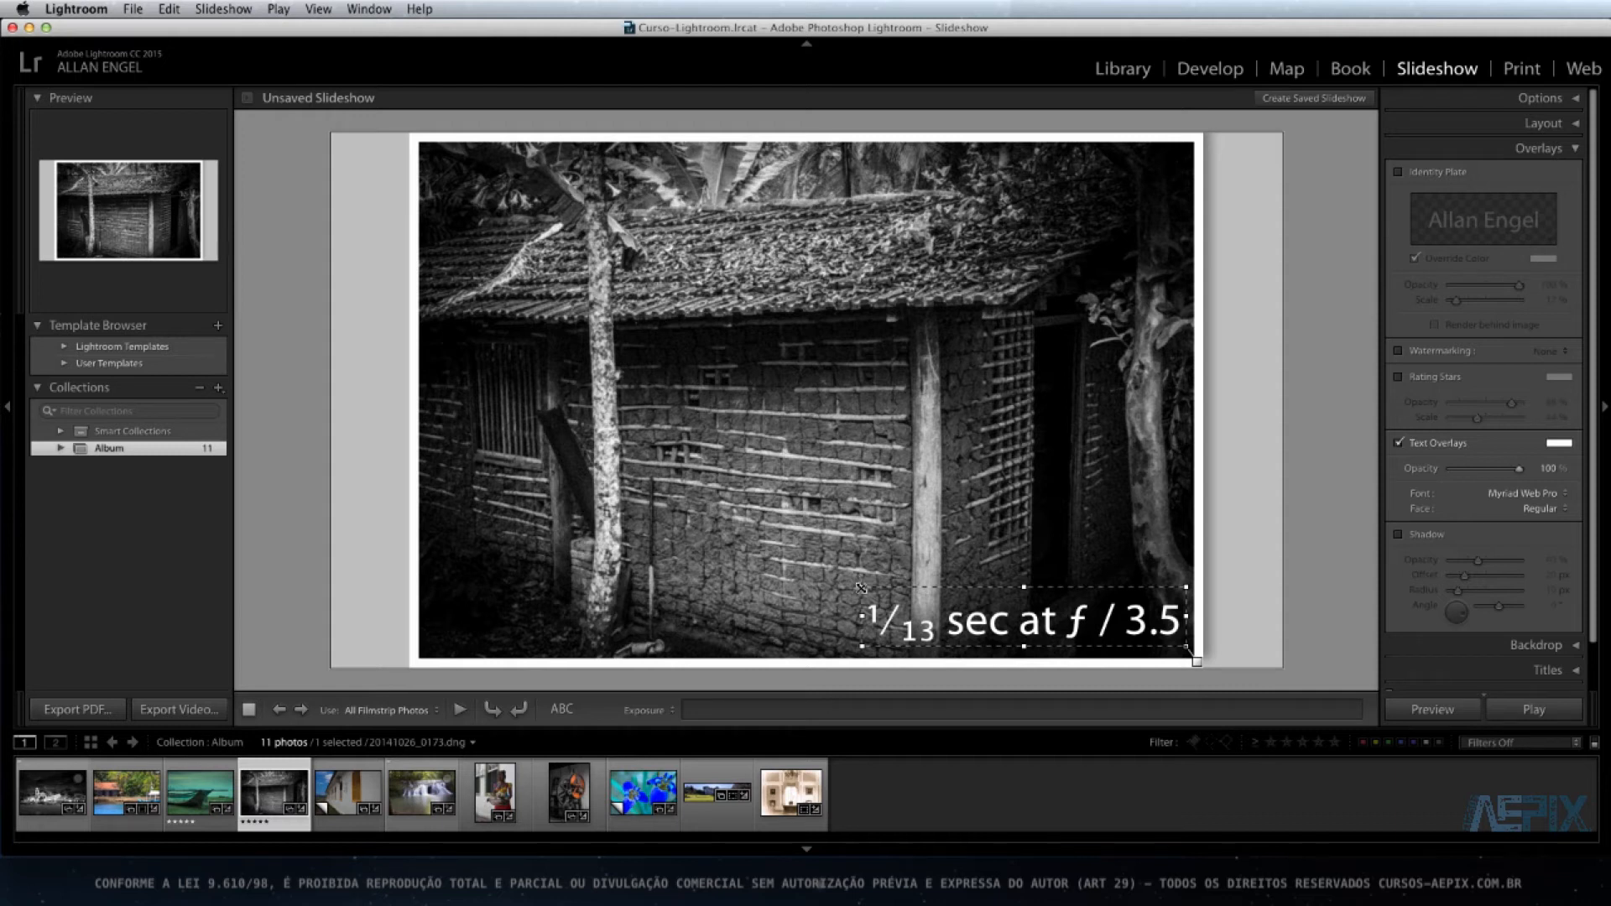
mouse_move(861, 587)
mouse_down()
mouse_move(722, 558)
mouse_move(949, 621)
mouse_move(843, 602)
mouse_up()
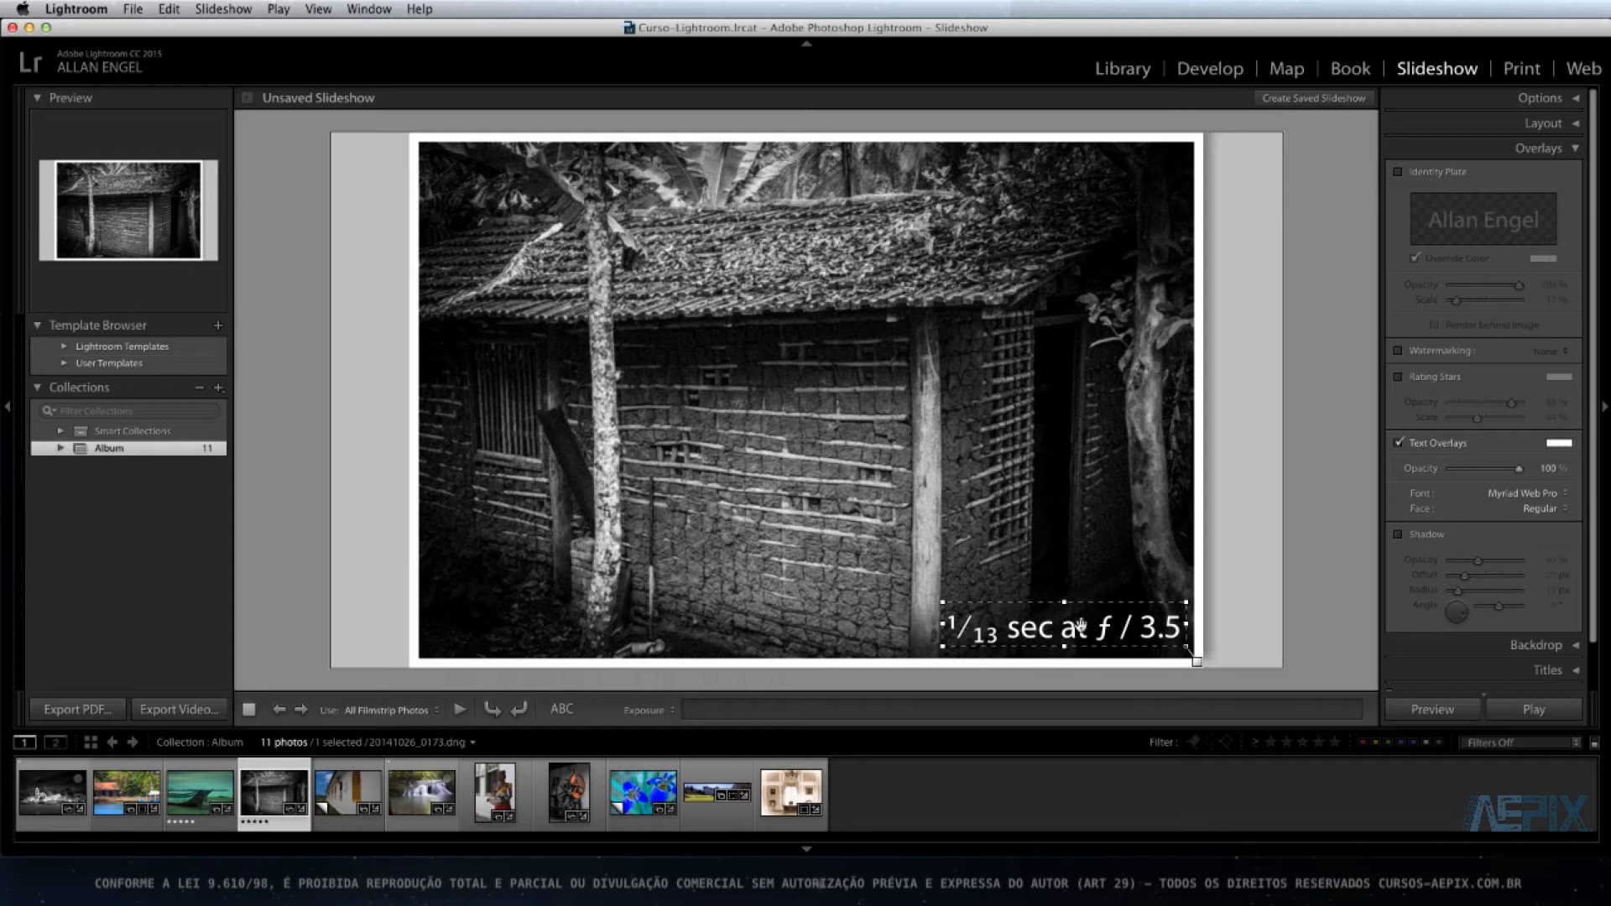
- Change the exposure overlay to Custom Text reading "Casa"
click(673, 711)
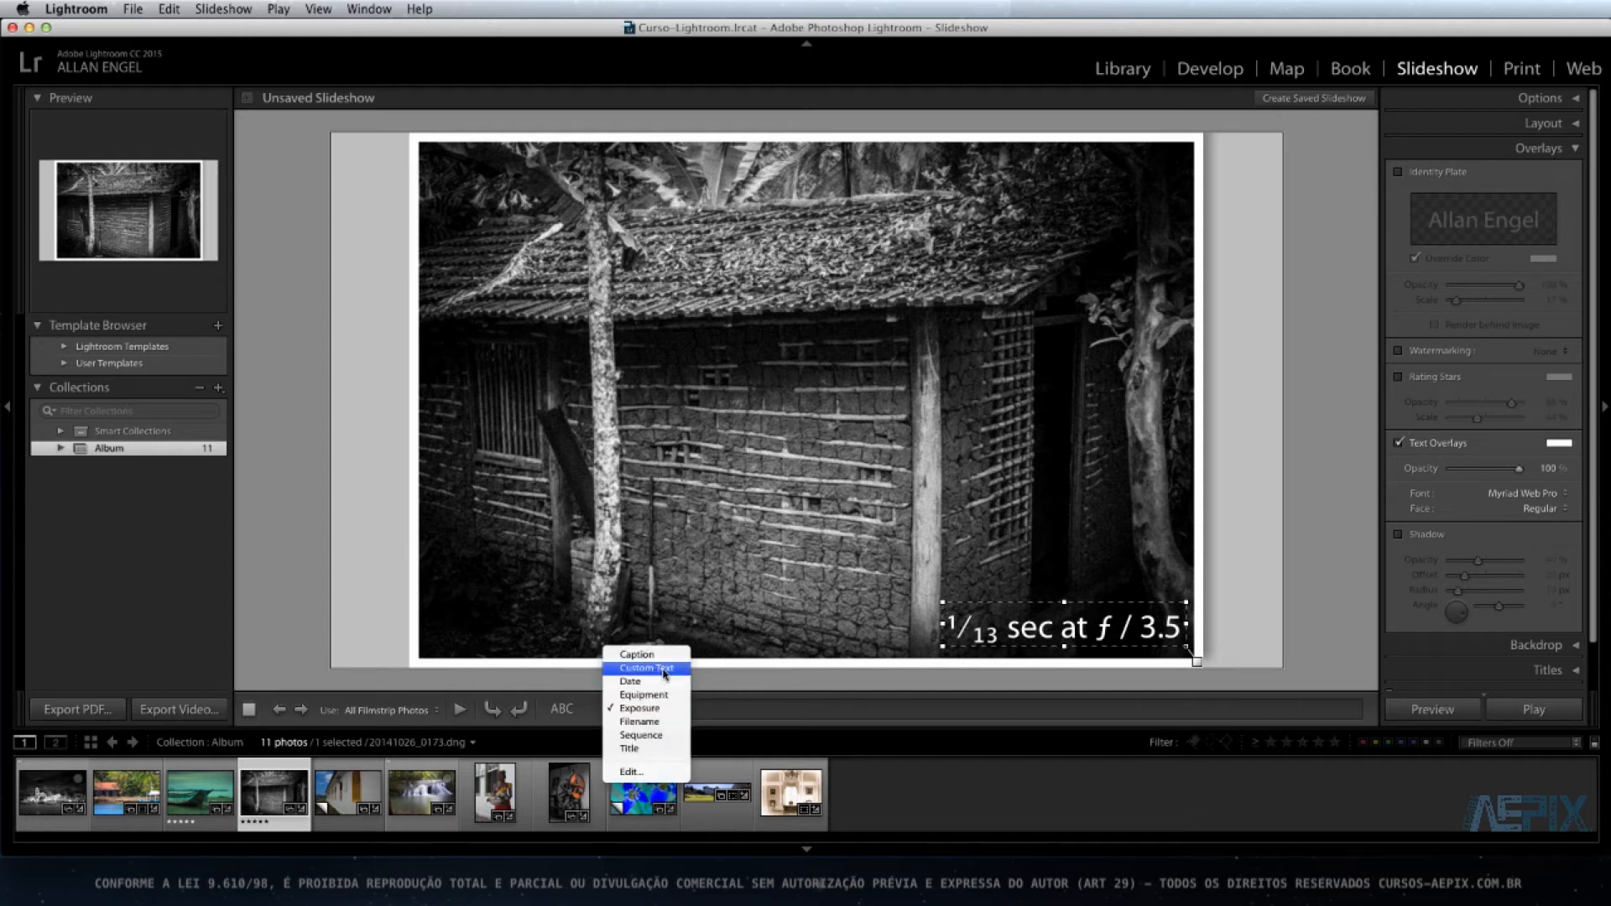
click(661, 669)
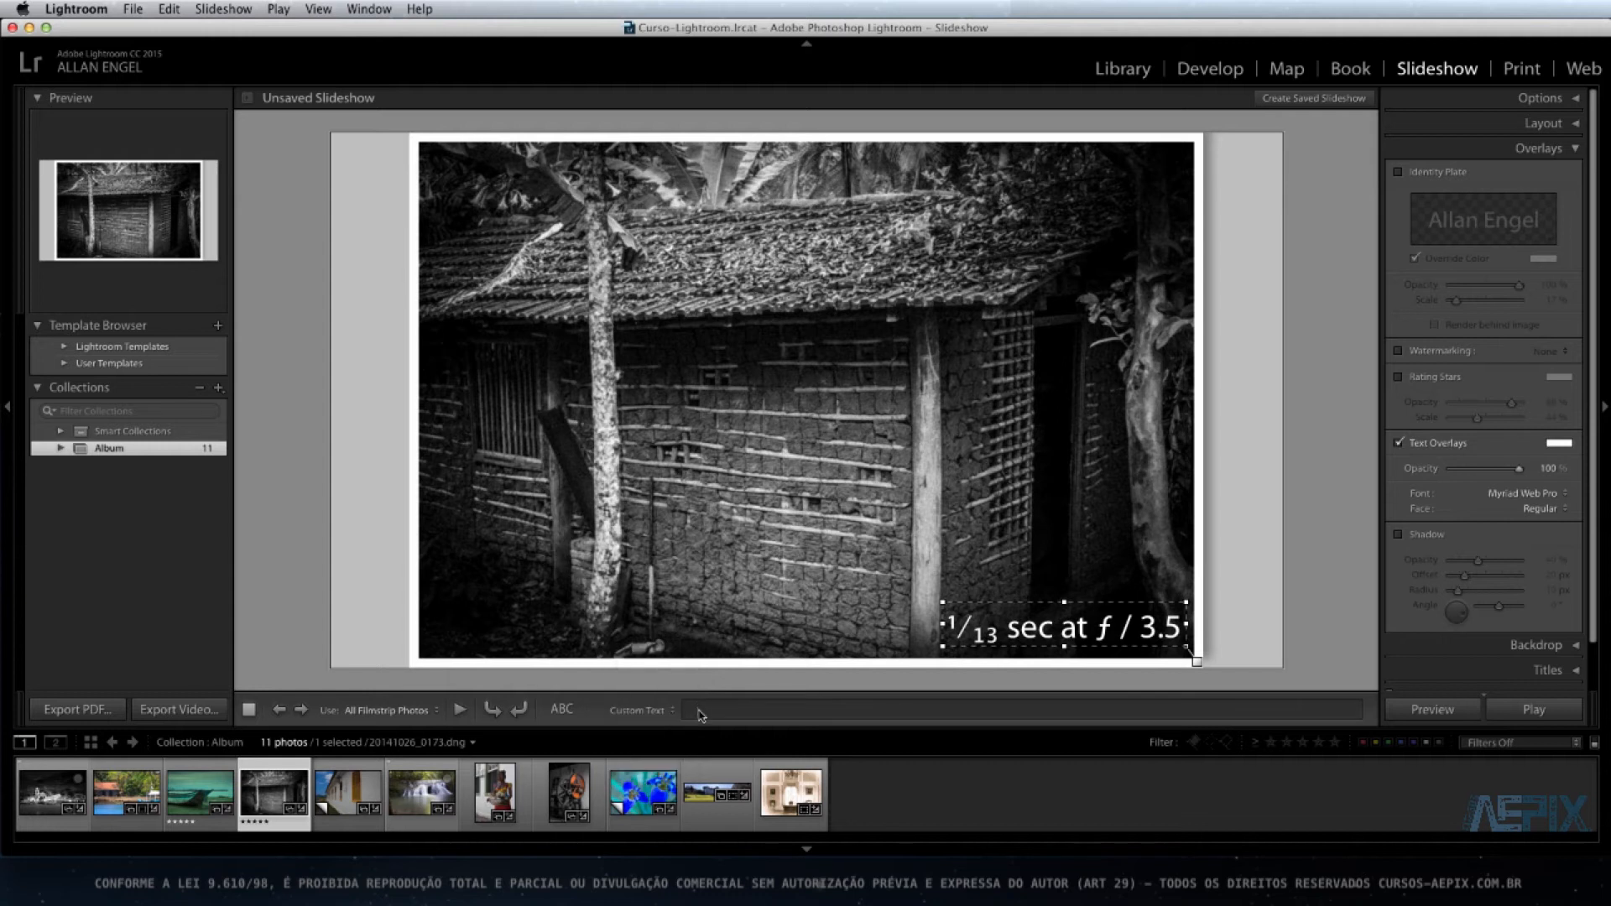
click(701, 710)
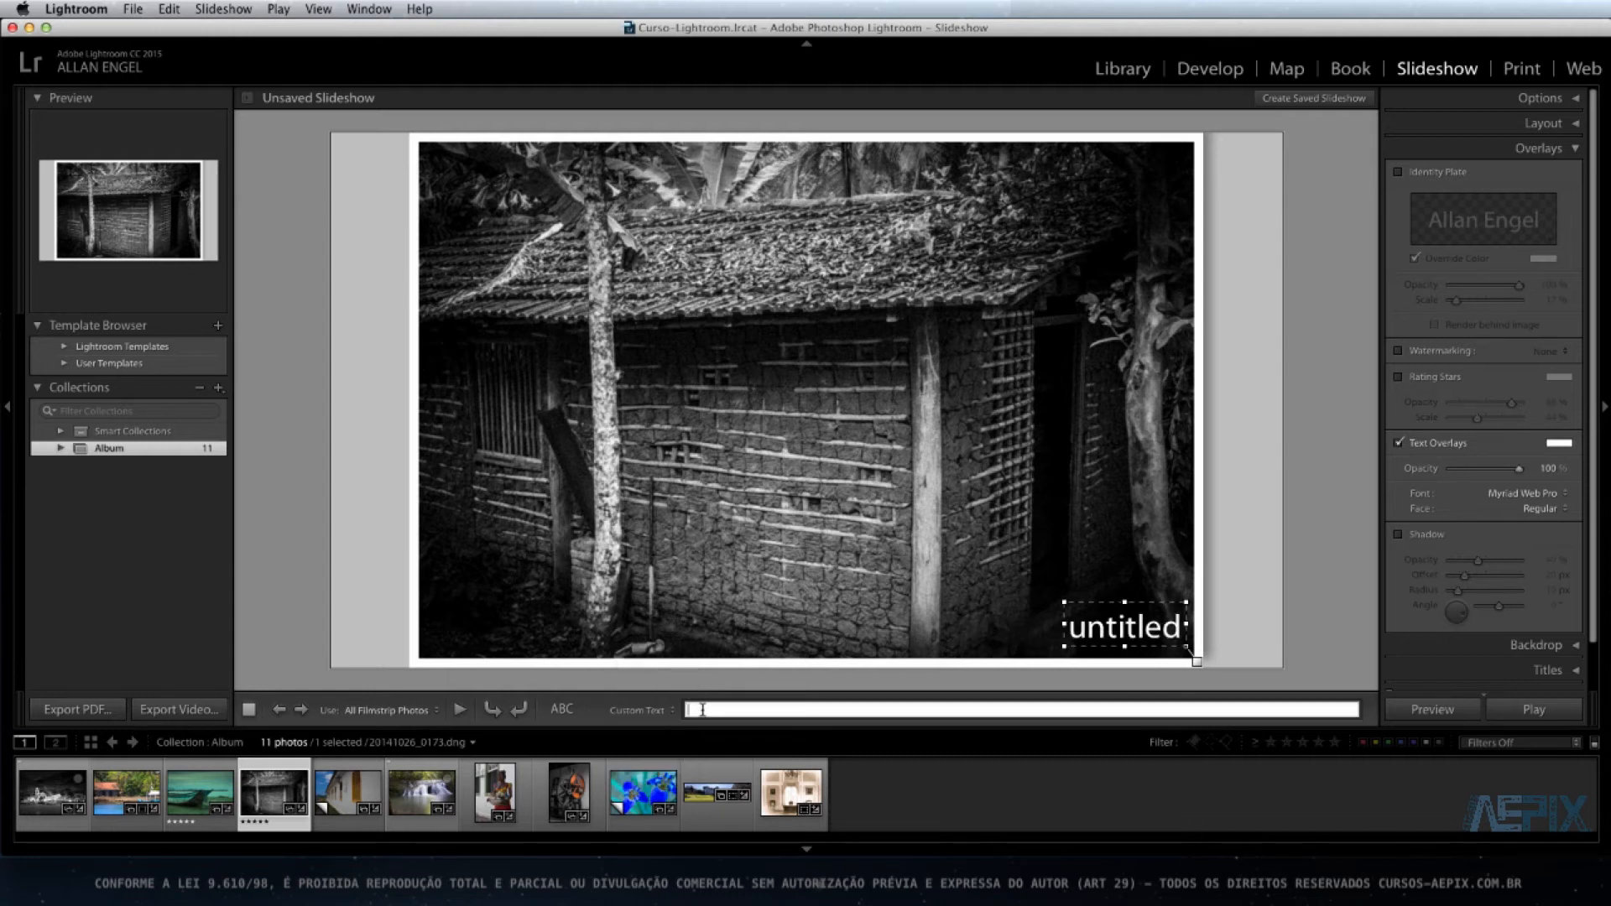
text(Casa)
key(Return)
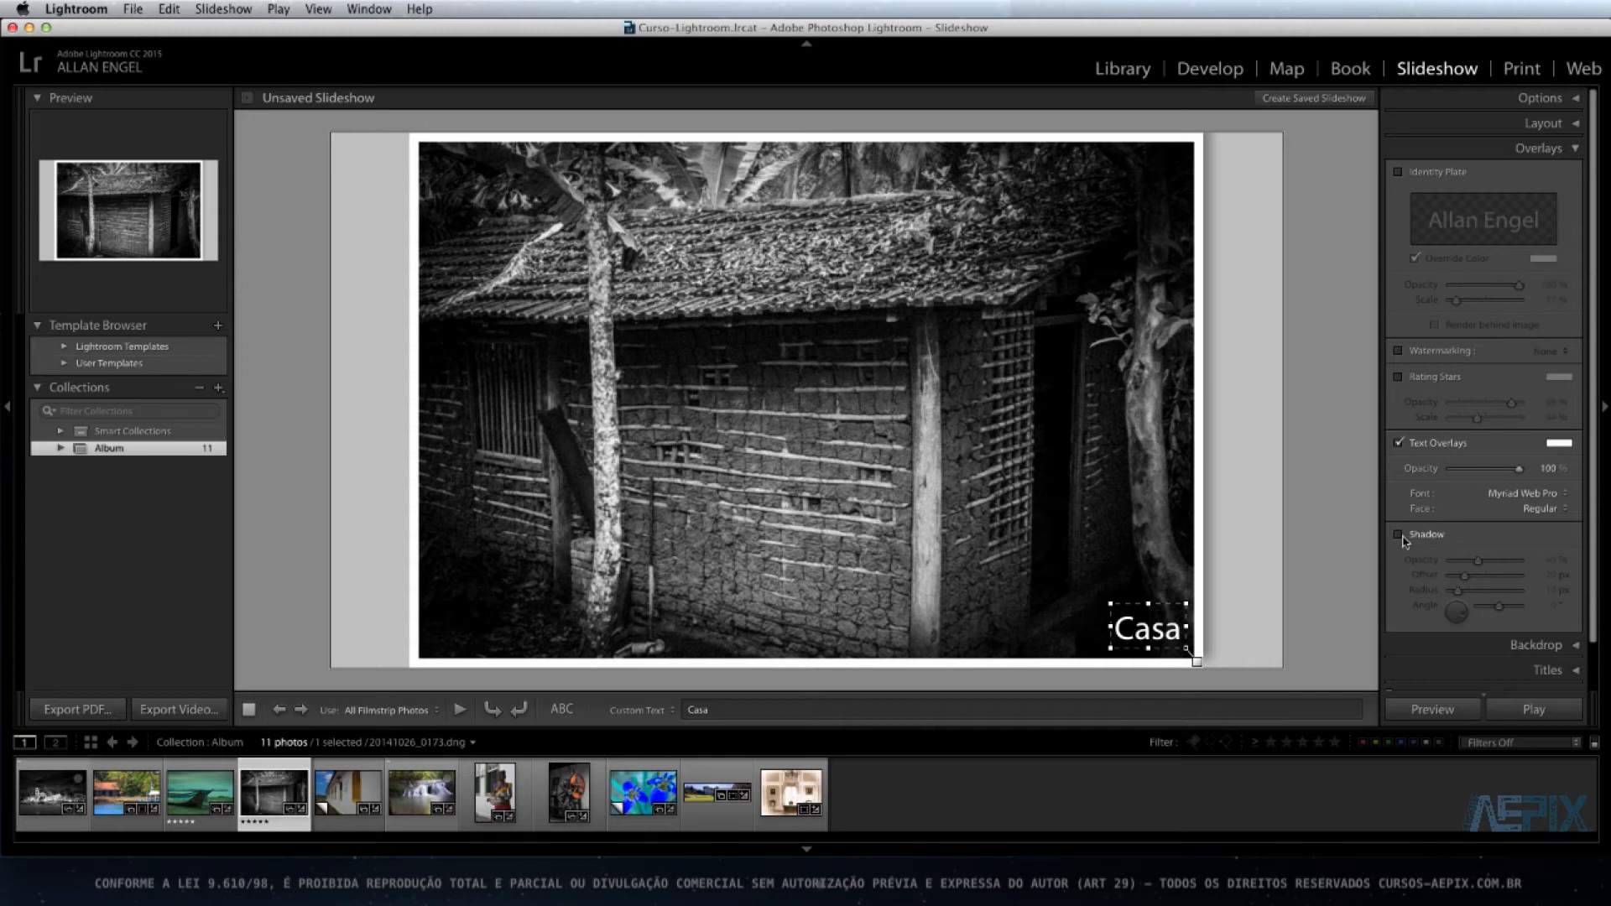
- Turn on the shadow for the "Casa" text, reposition the text over the house, and turn text overlays off
click(1399, 535)
drag(1163, 629, 937, 532)
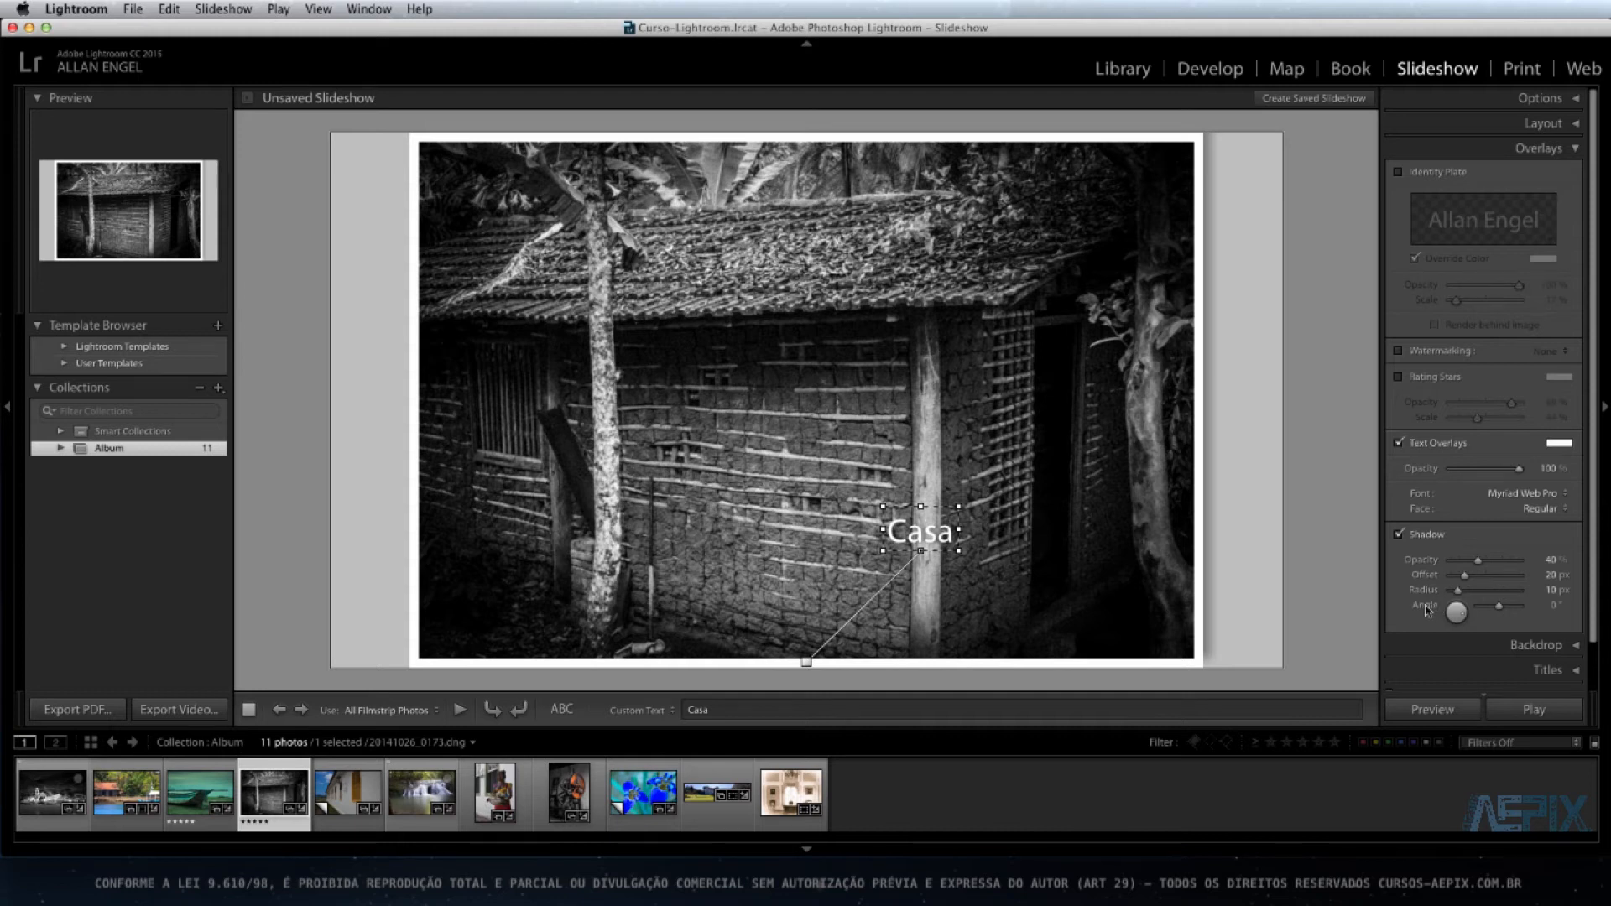
drag(931, 534, 1083, 515)
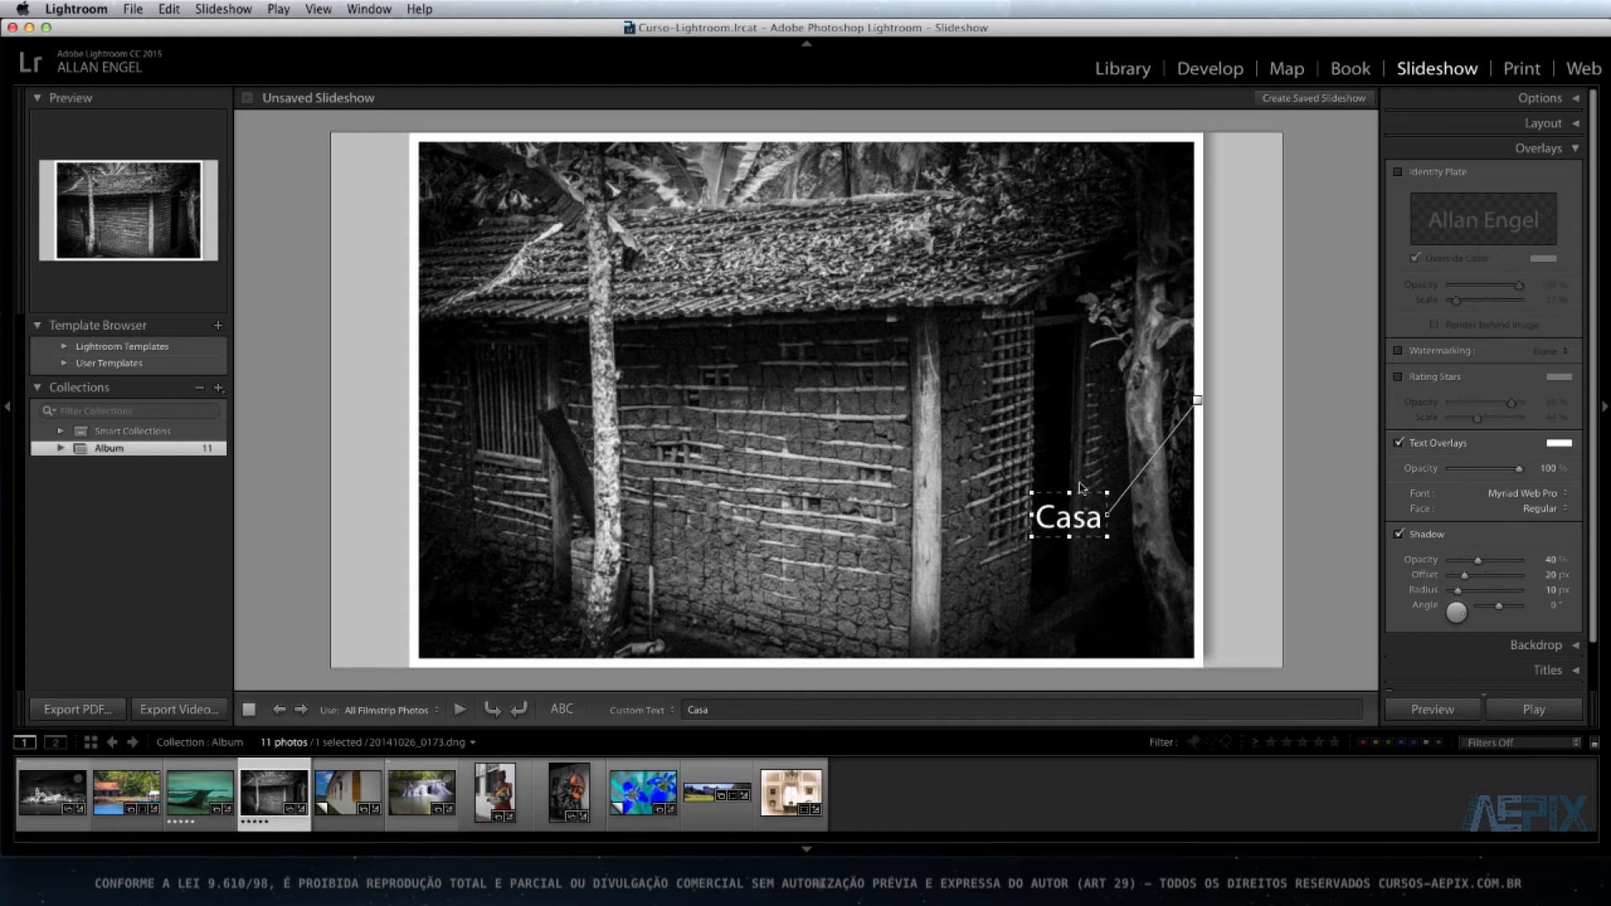
click(1399, 443)
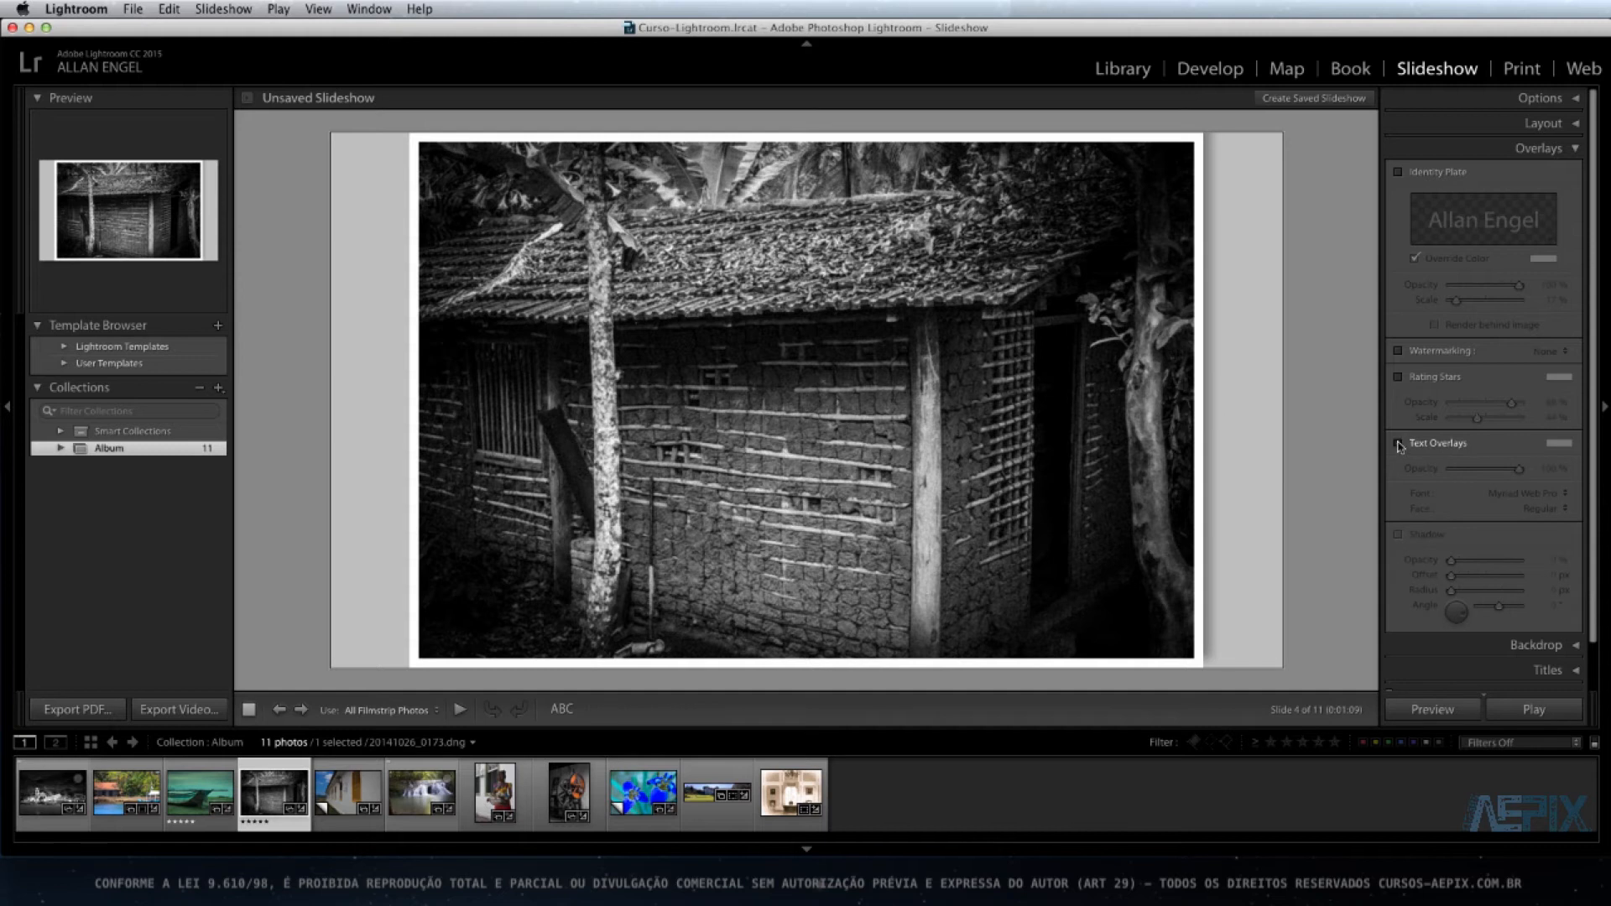
- Turn on the backdrop's background image, use the blue flower photo from the filmstrip, and set its opacity to 100%
click(1569, 148)
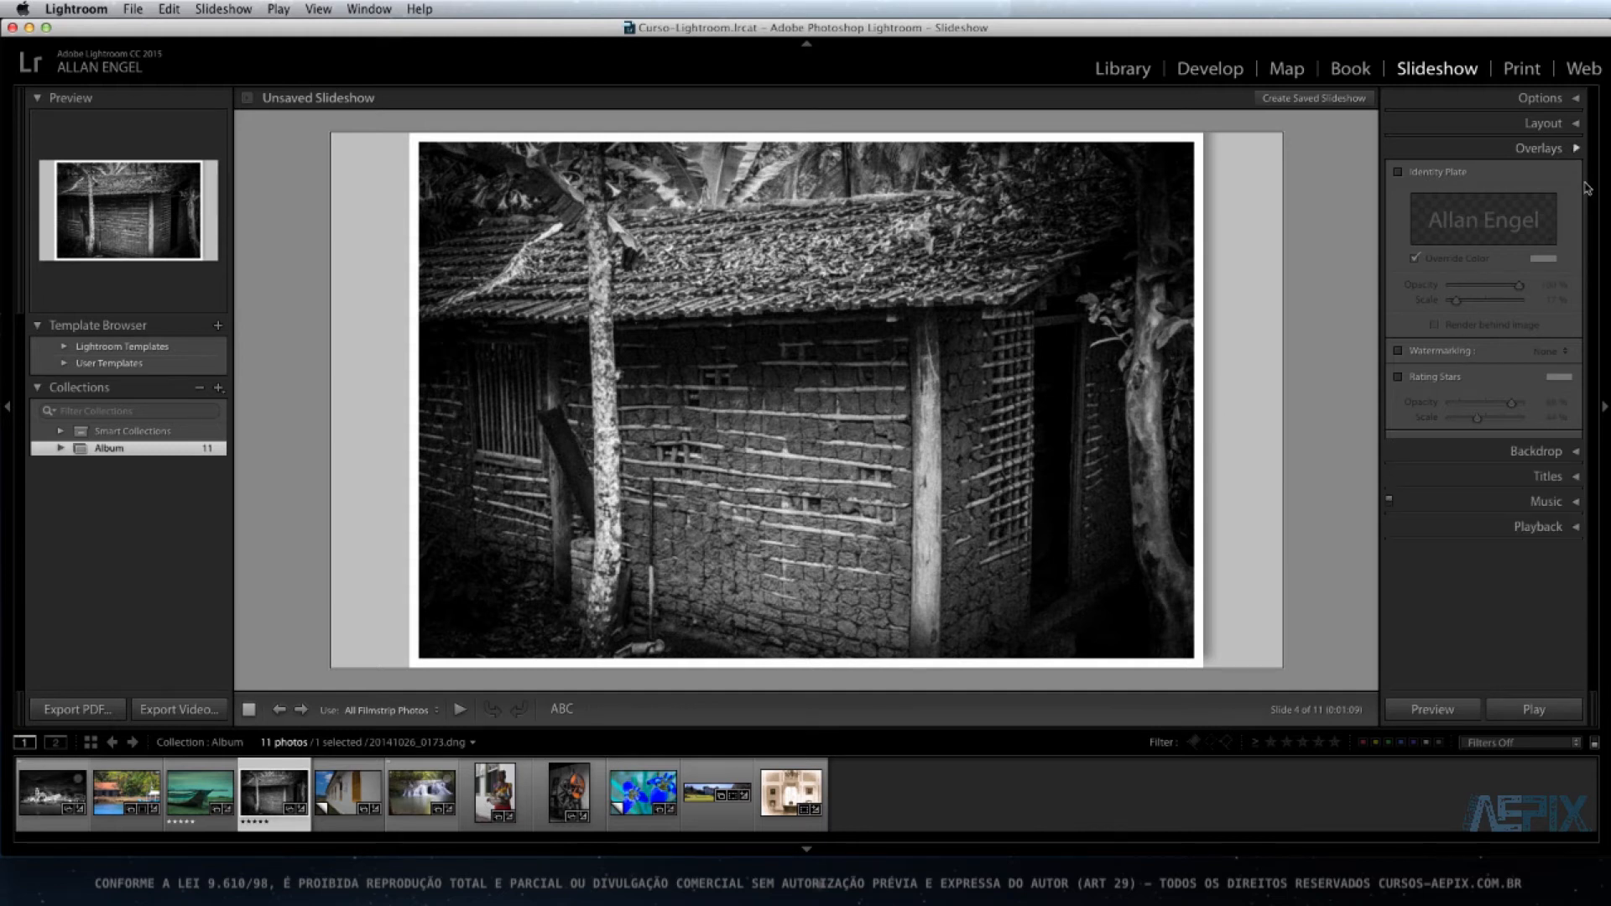
click(1574, 173)
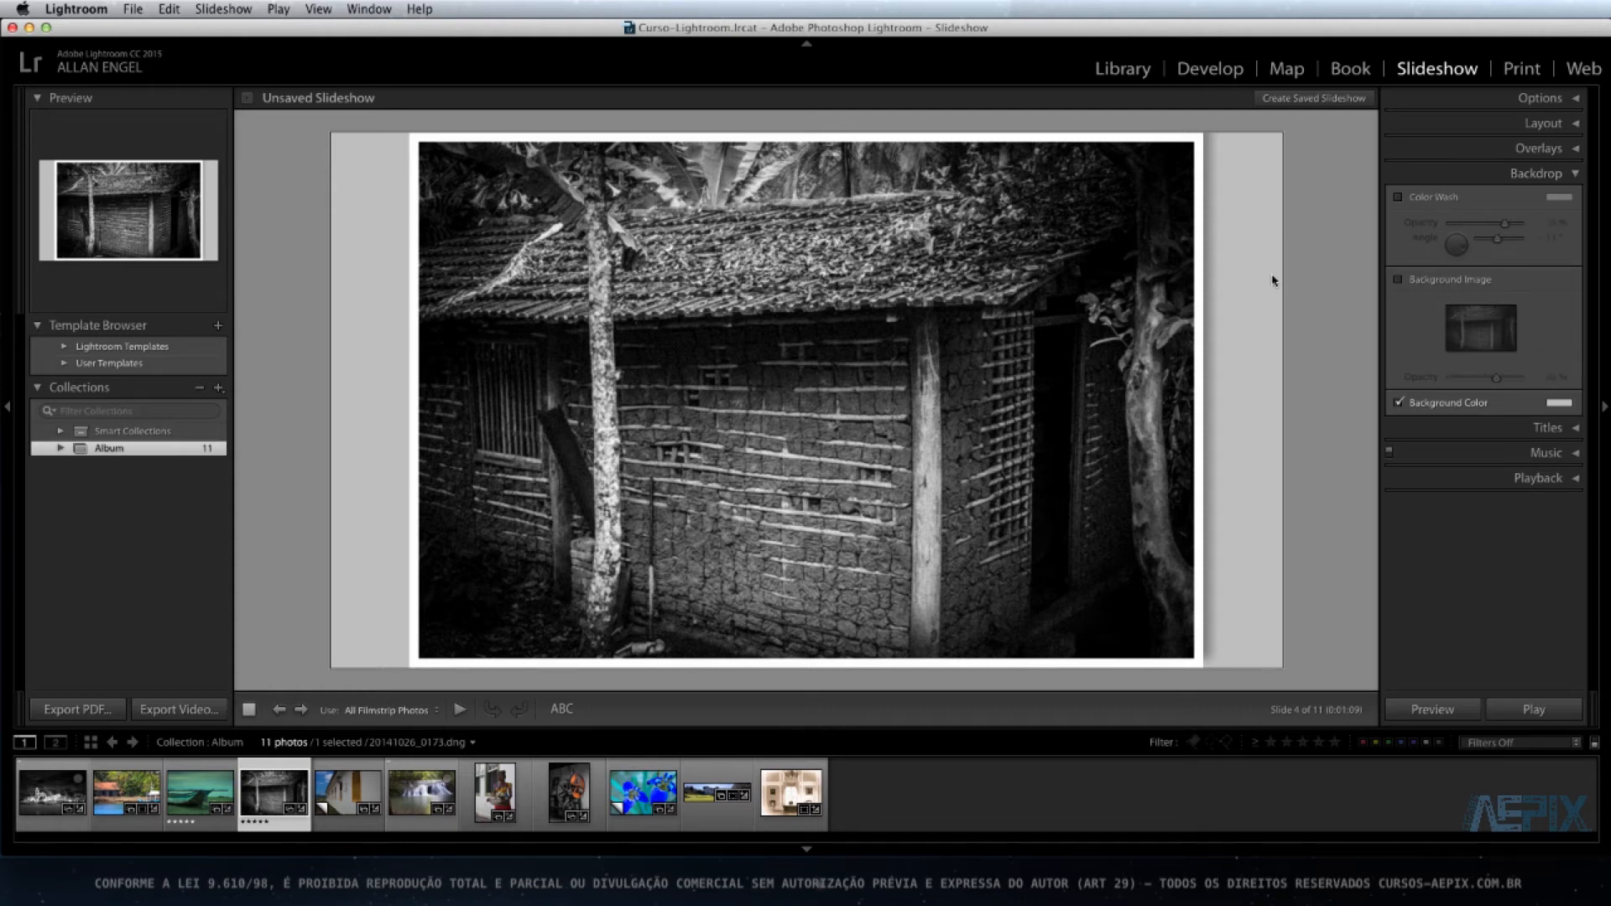
click(1398, 281)
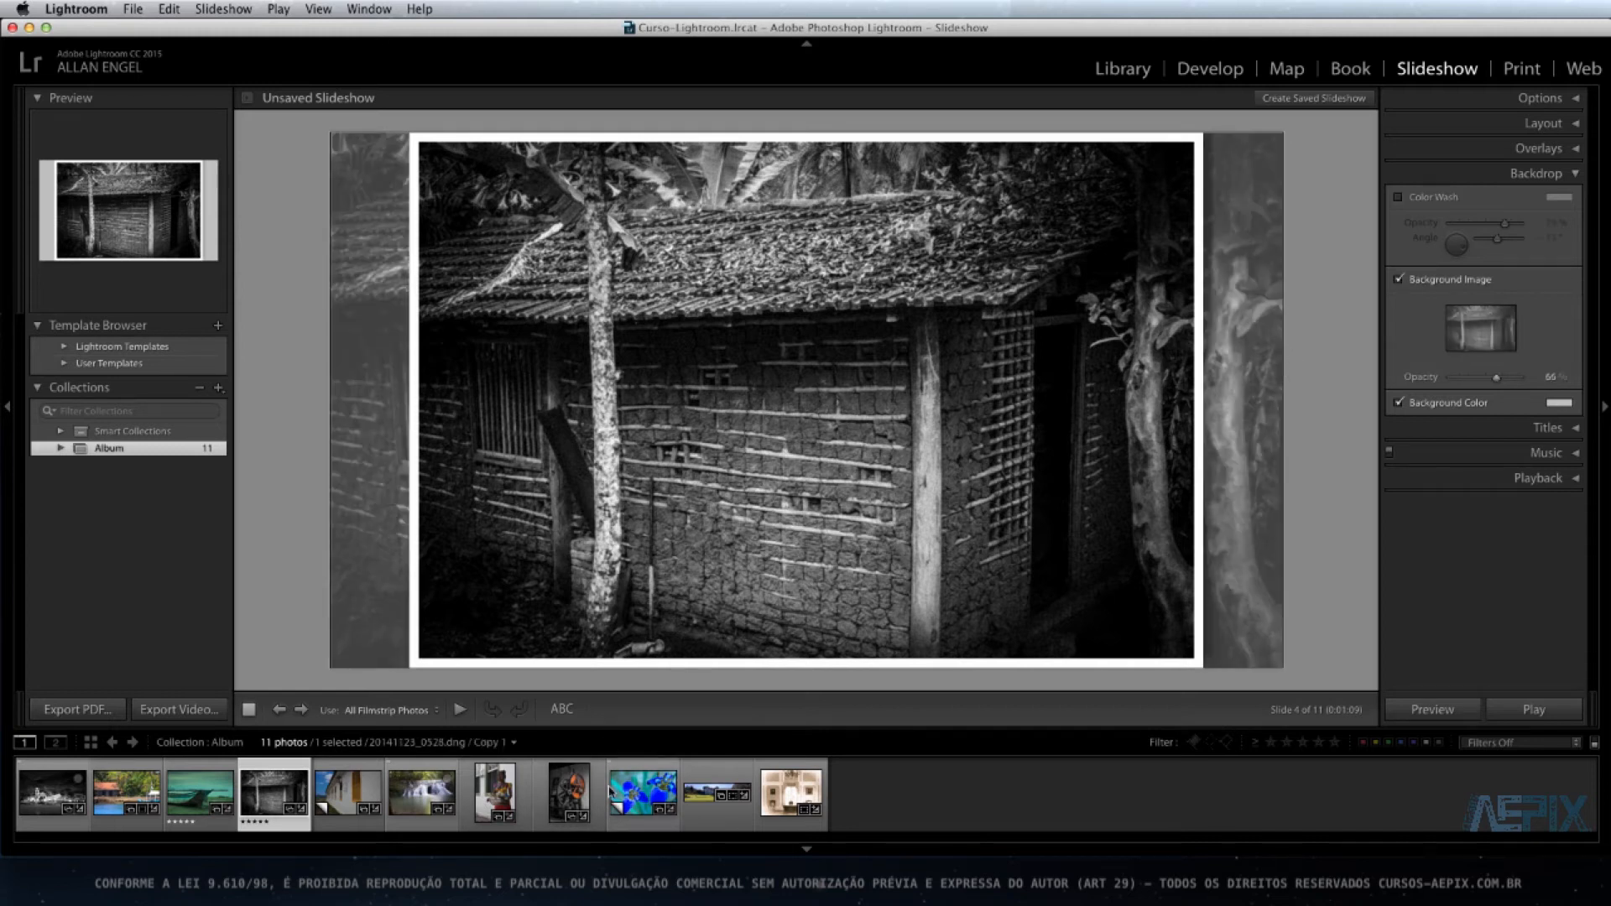
drag(651, 780, 1482, 329)
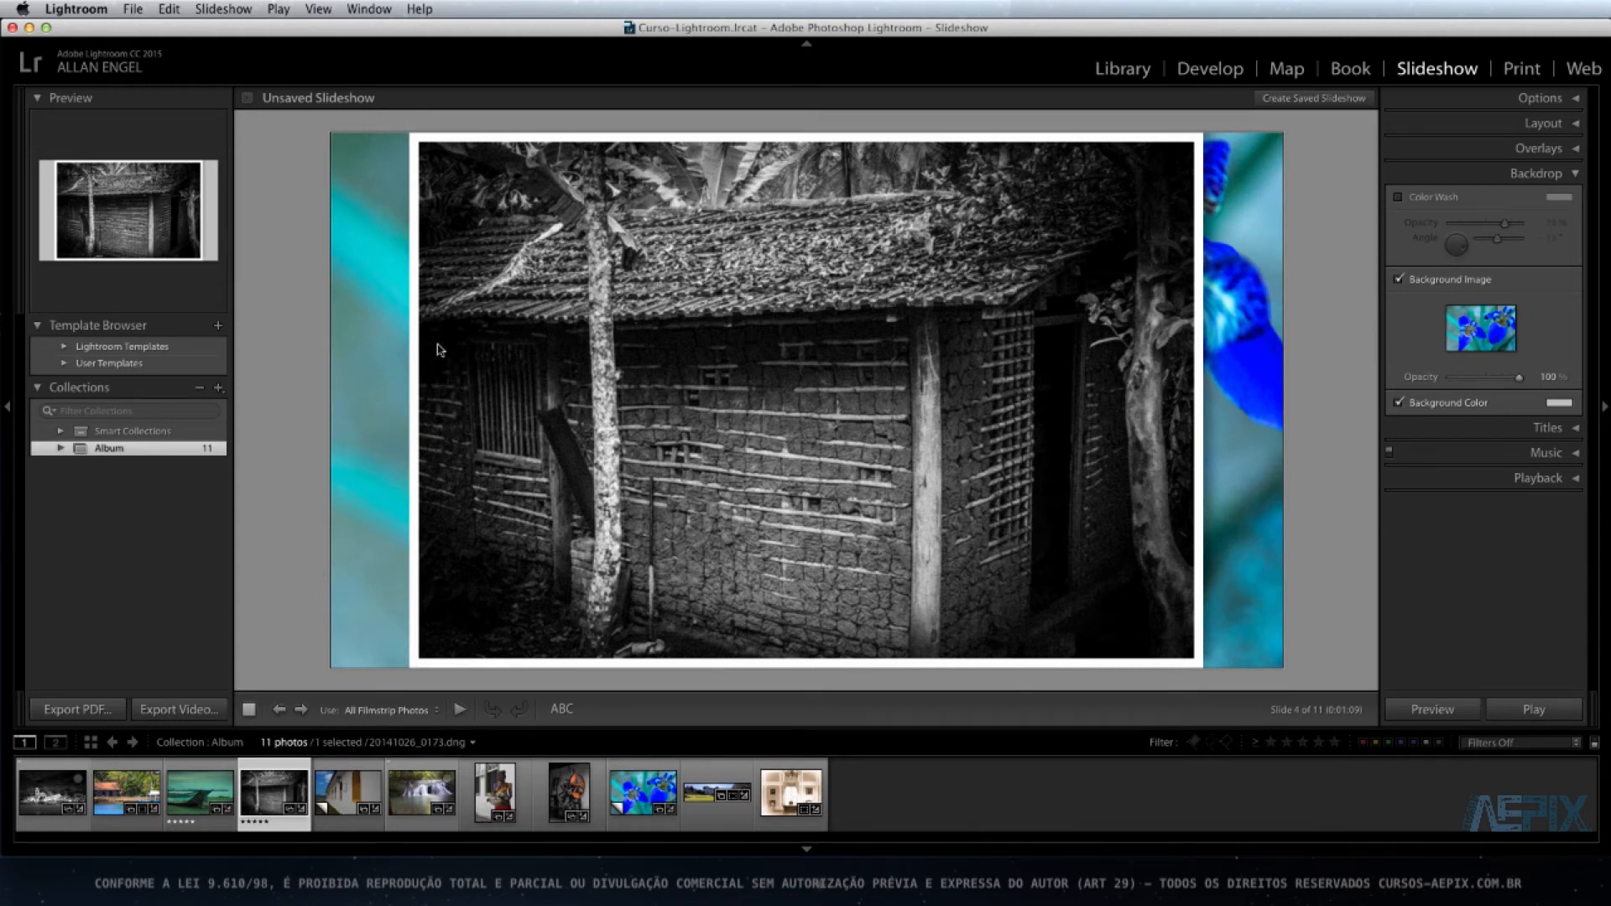
- Lower the background image's opacity to 58%, set the background color to blue, and compare the backdrop with and without that color
drag(1519, 379, 1488, 379)
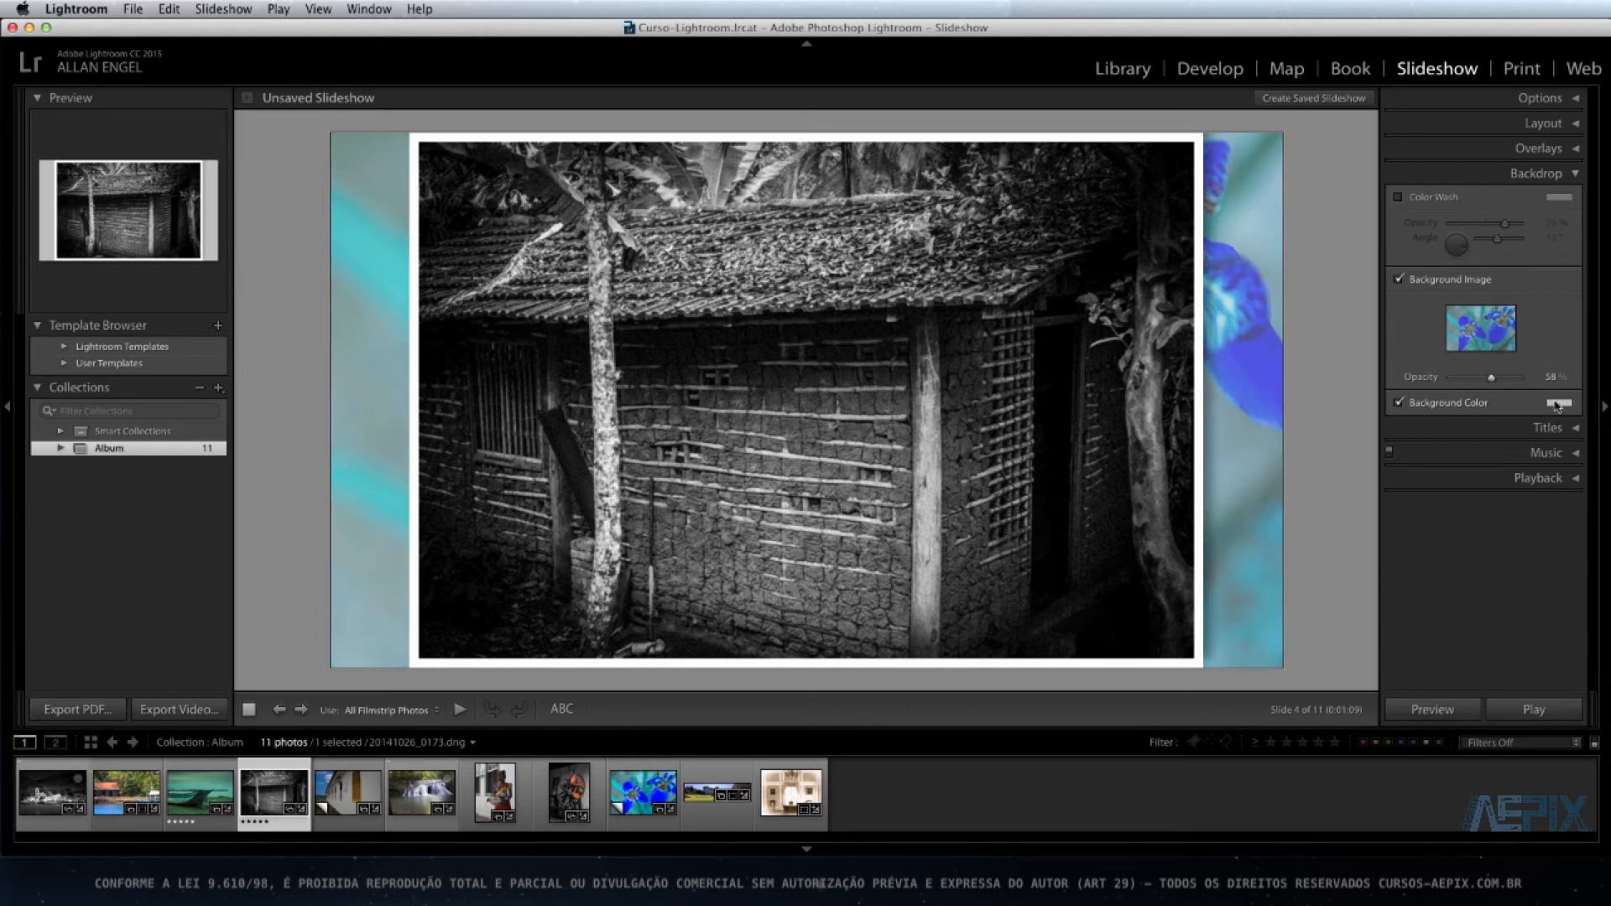
click(1557, 405)
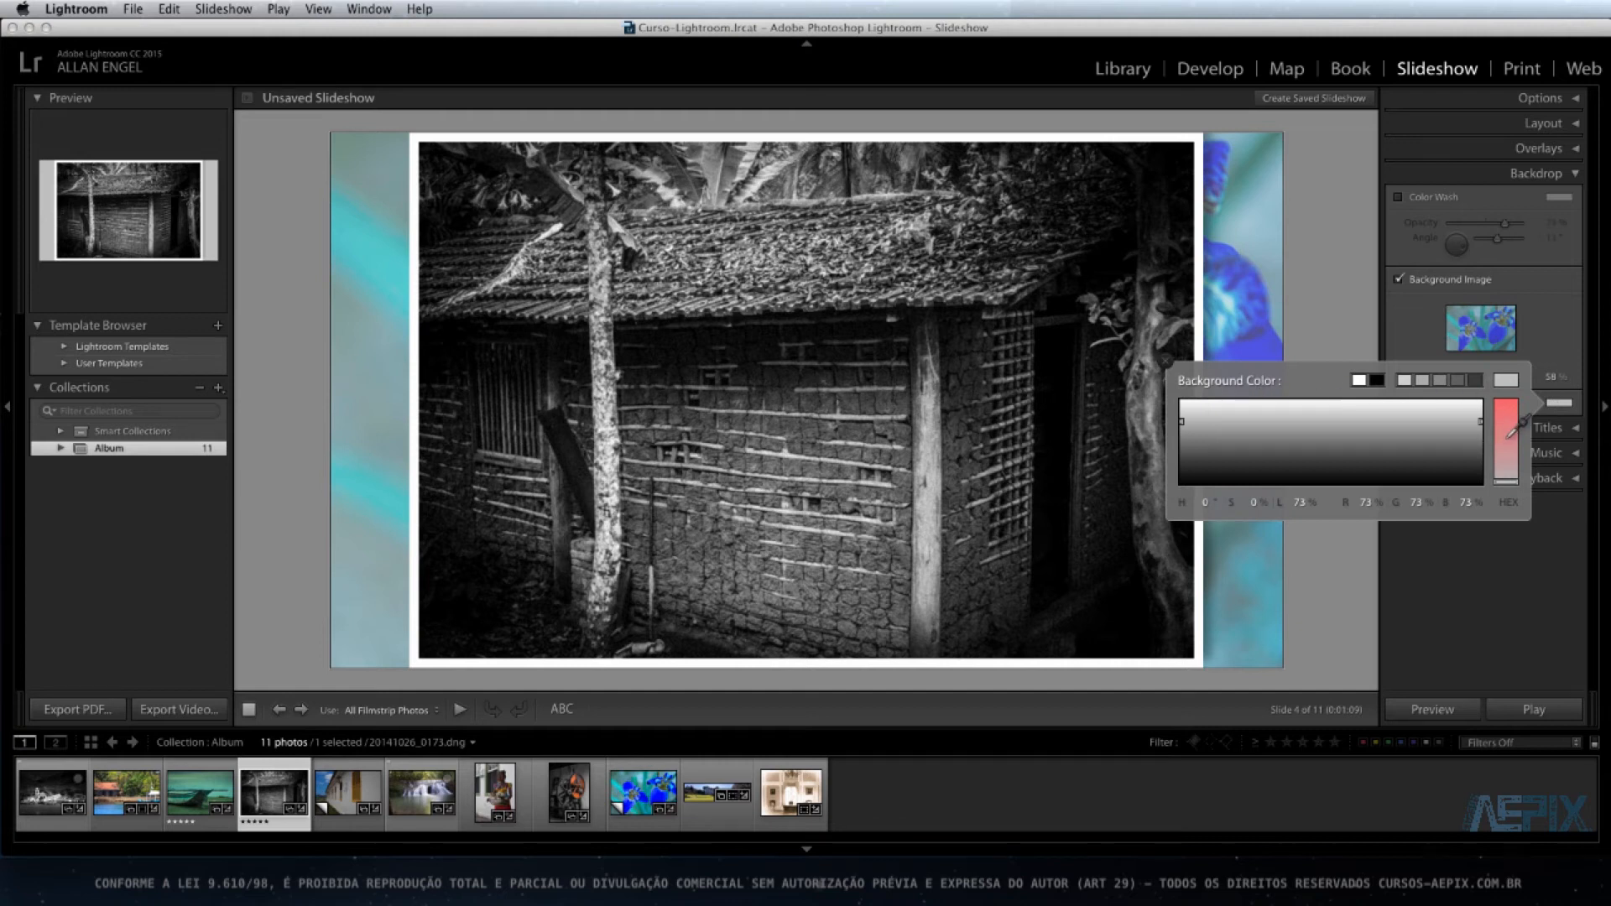
click(1499, 419)
click(1385, 433)
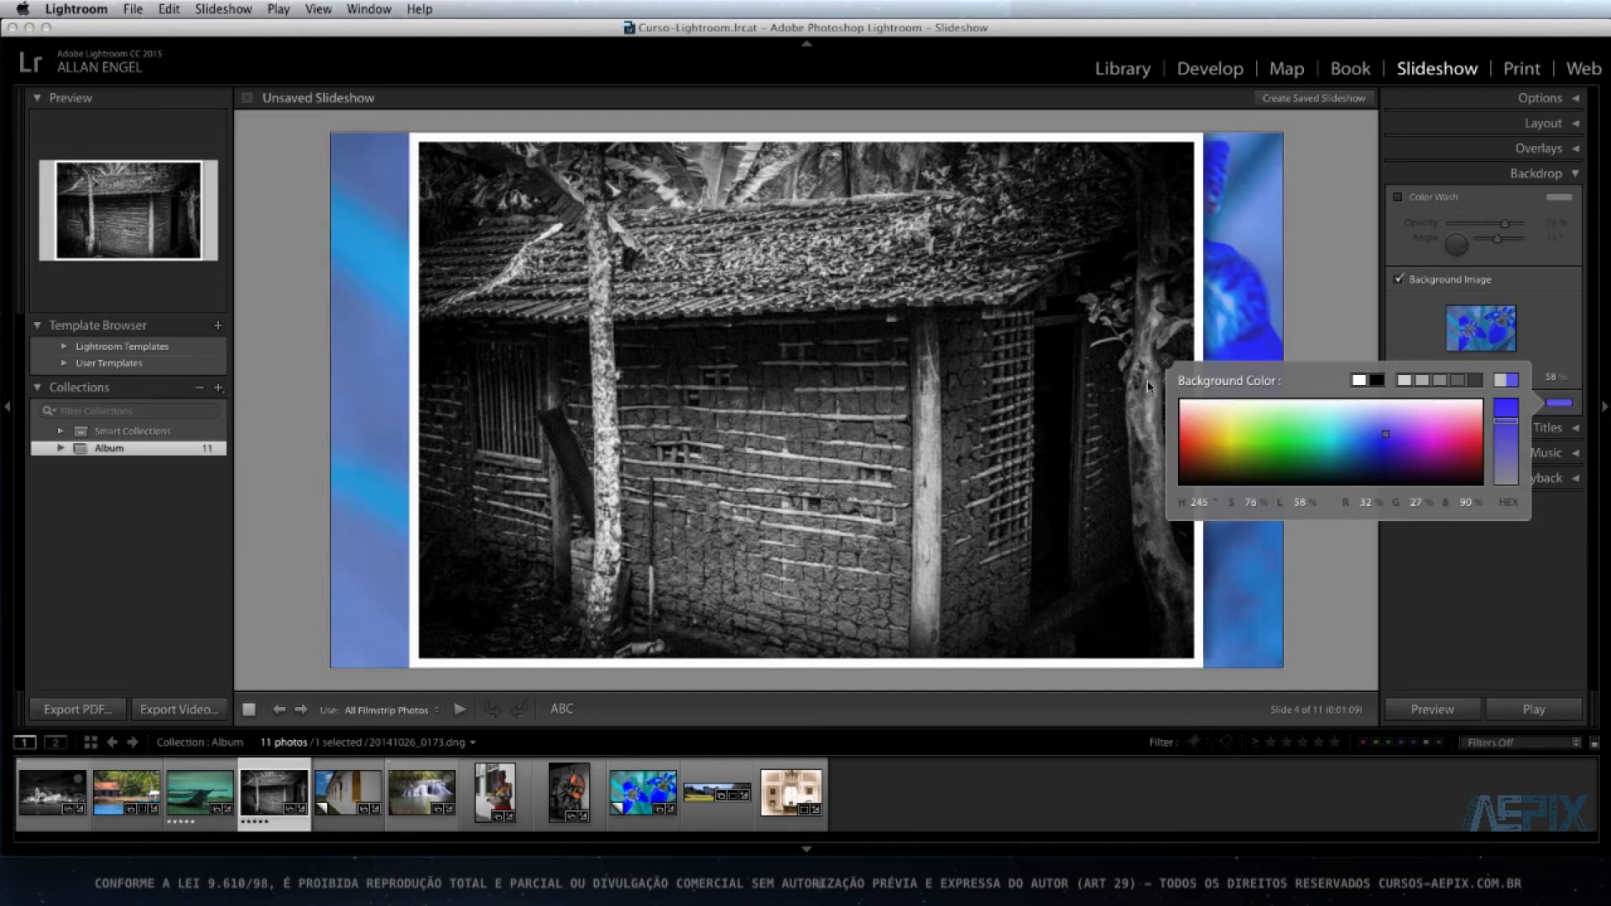
click(1166, 362)
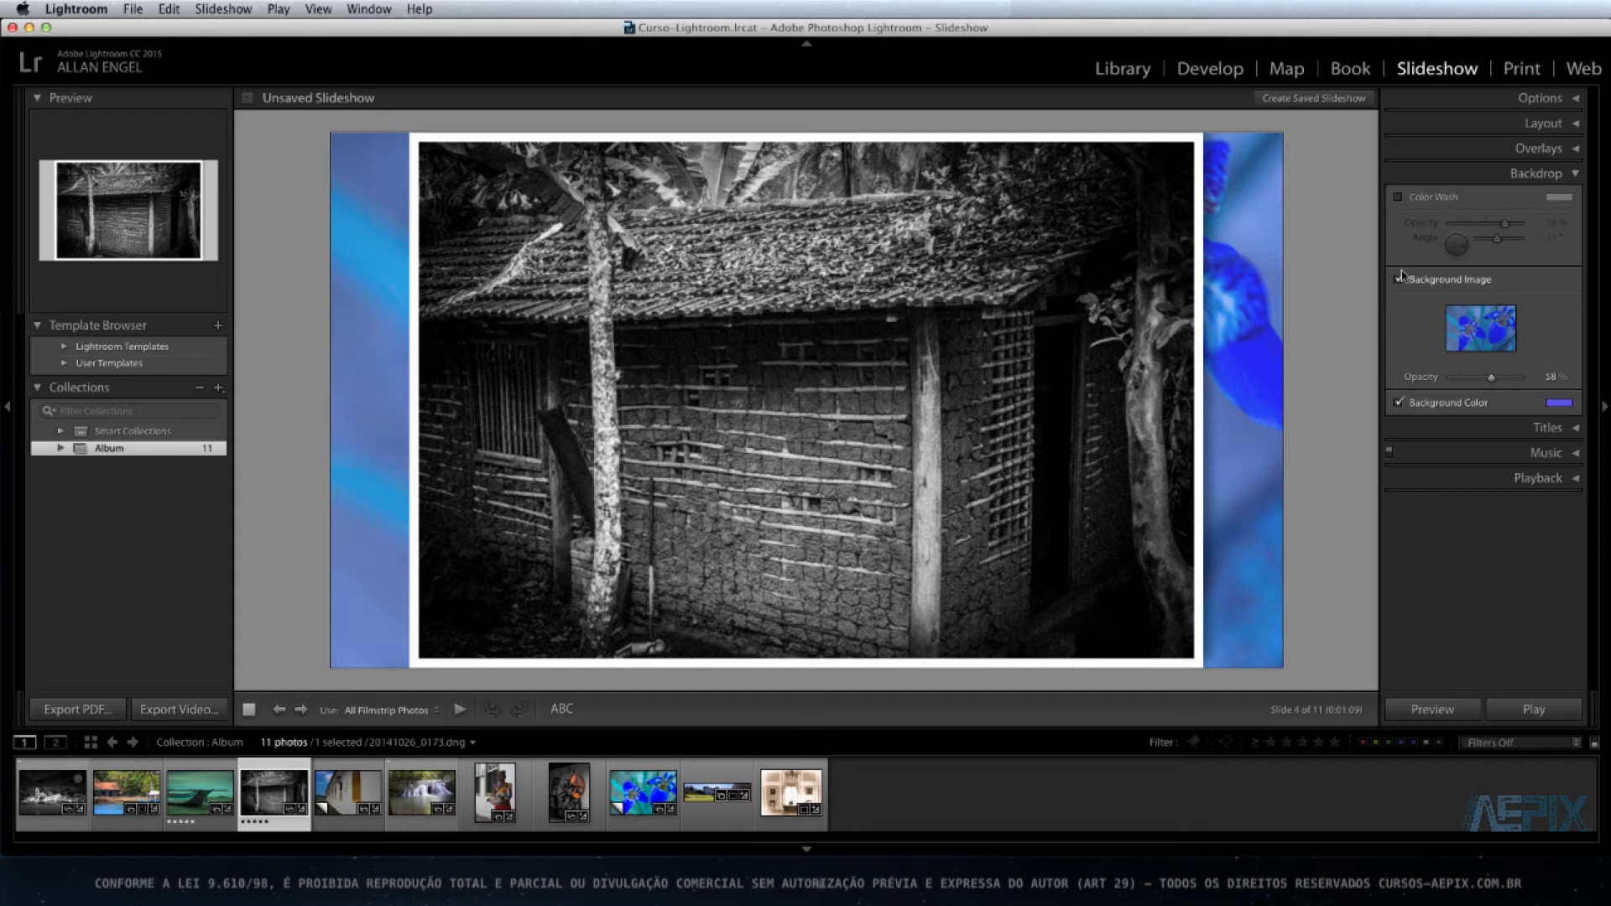
click(1398, 403)
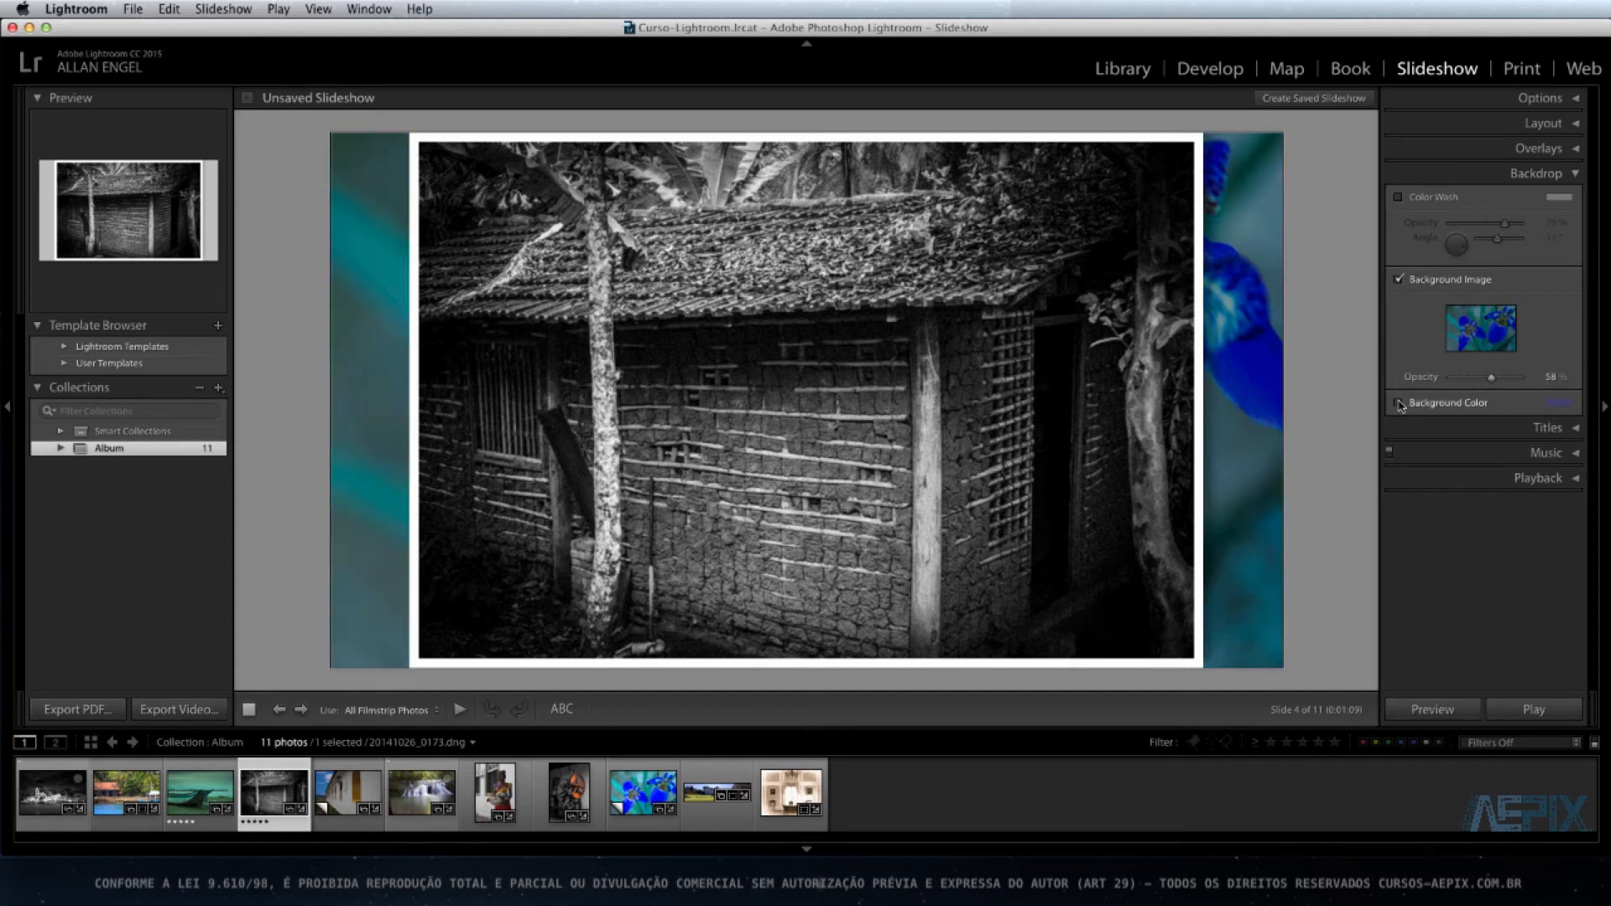
click(1399, 403)
- Turn off the backdrop's background image and set the background color to black
click(1398, 279)
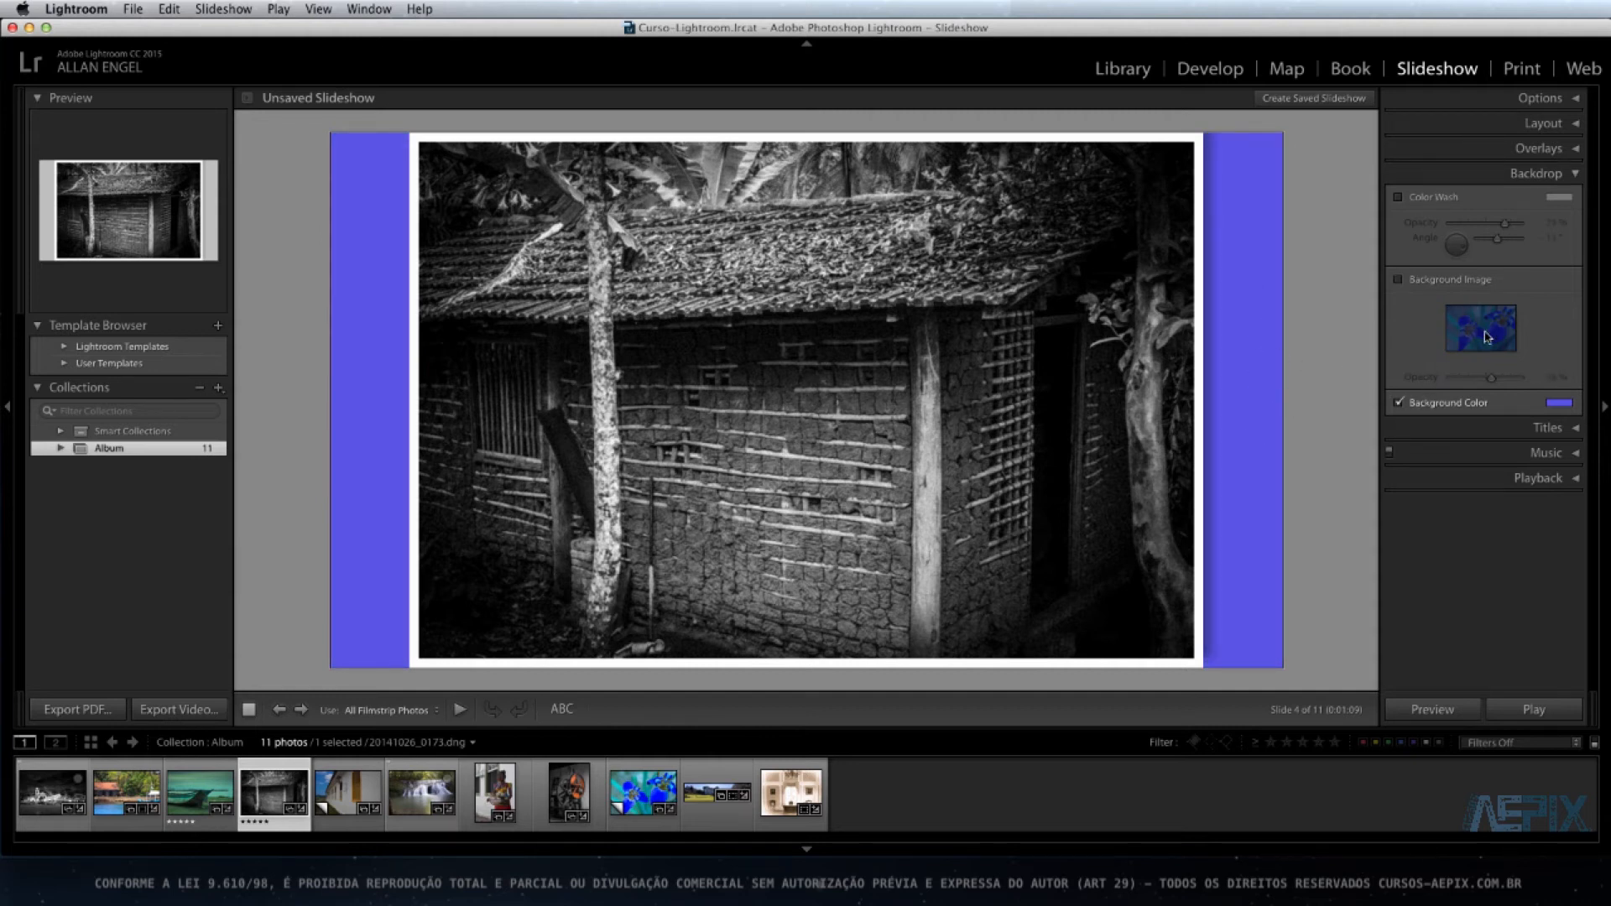
click(1557, 406)
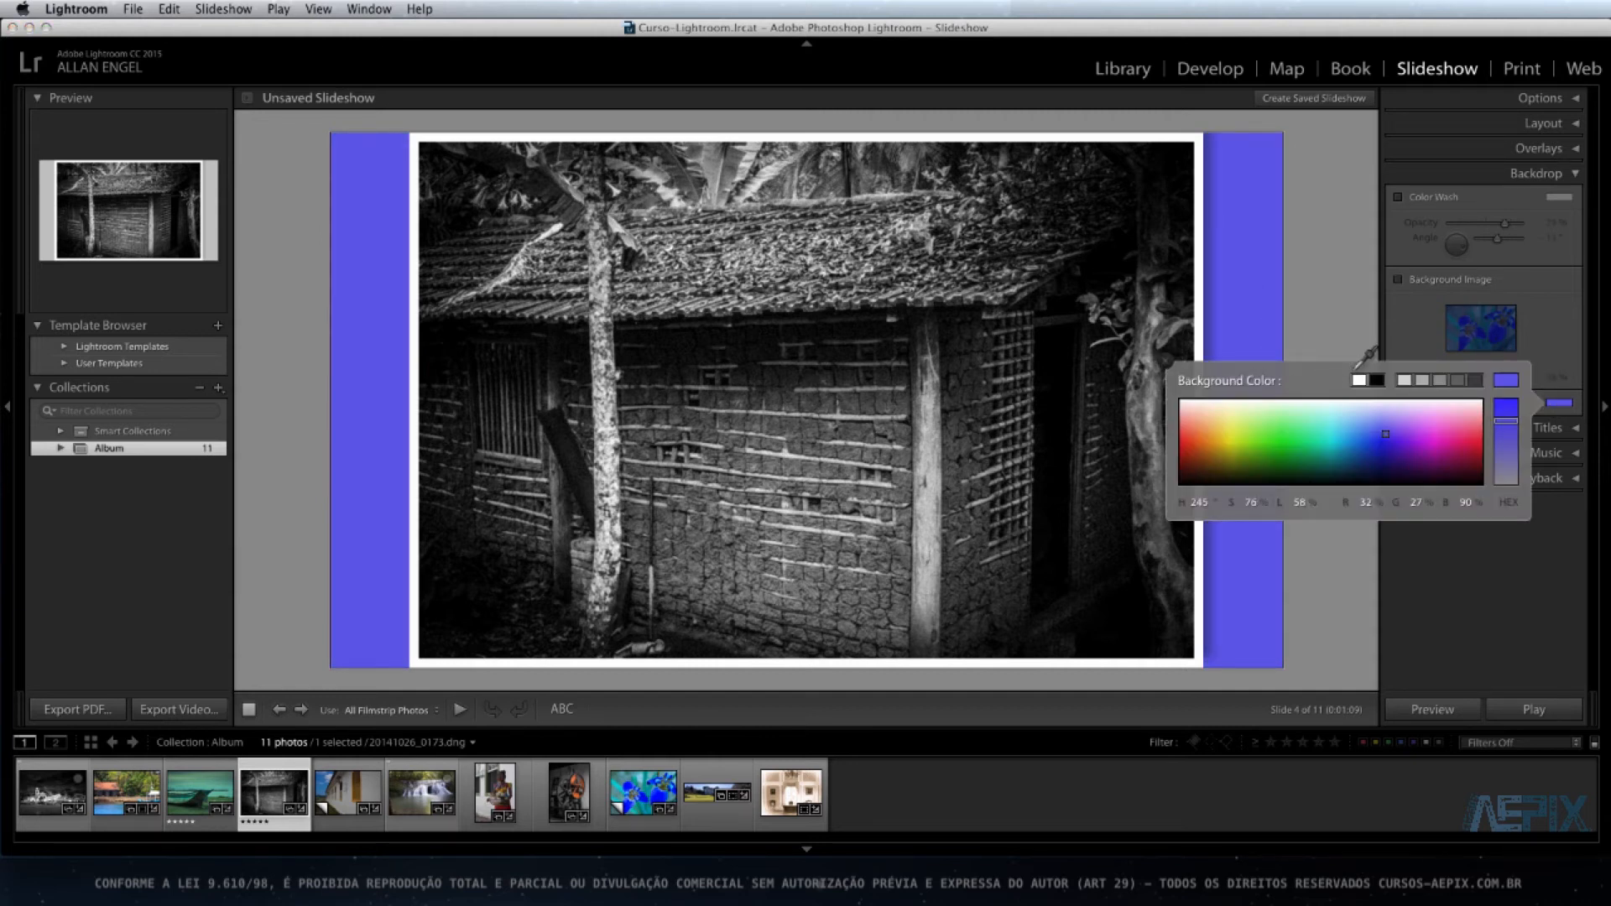
click(1376, 380)
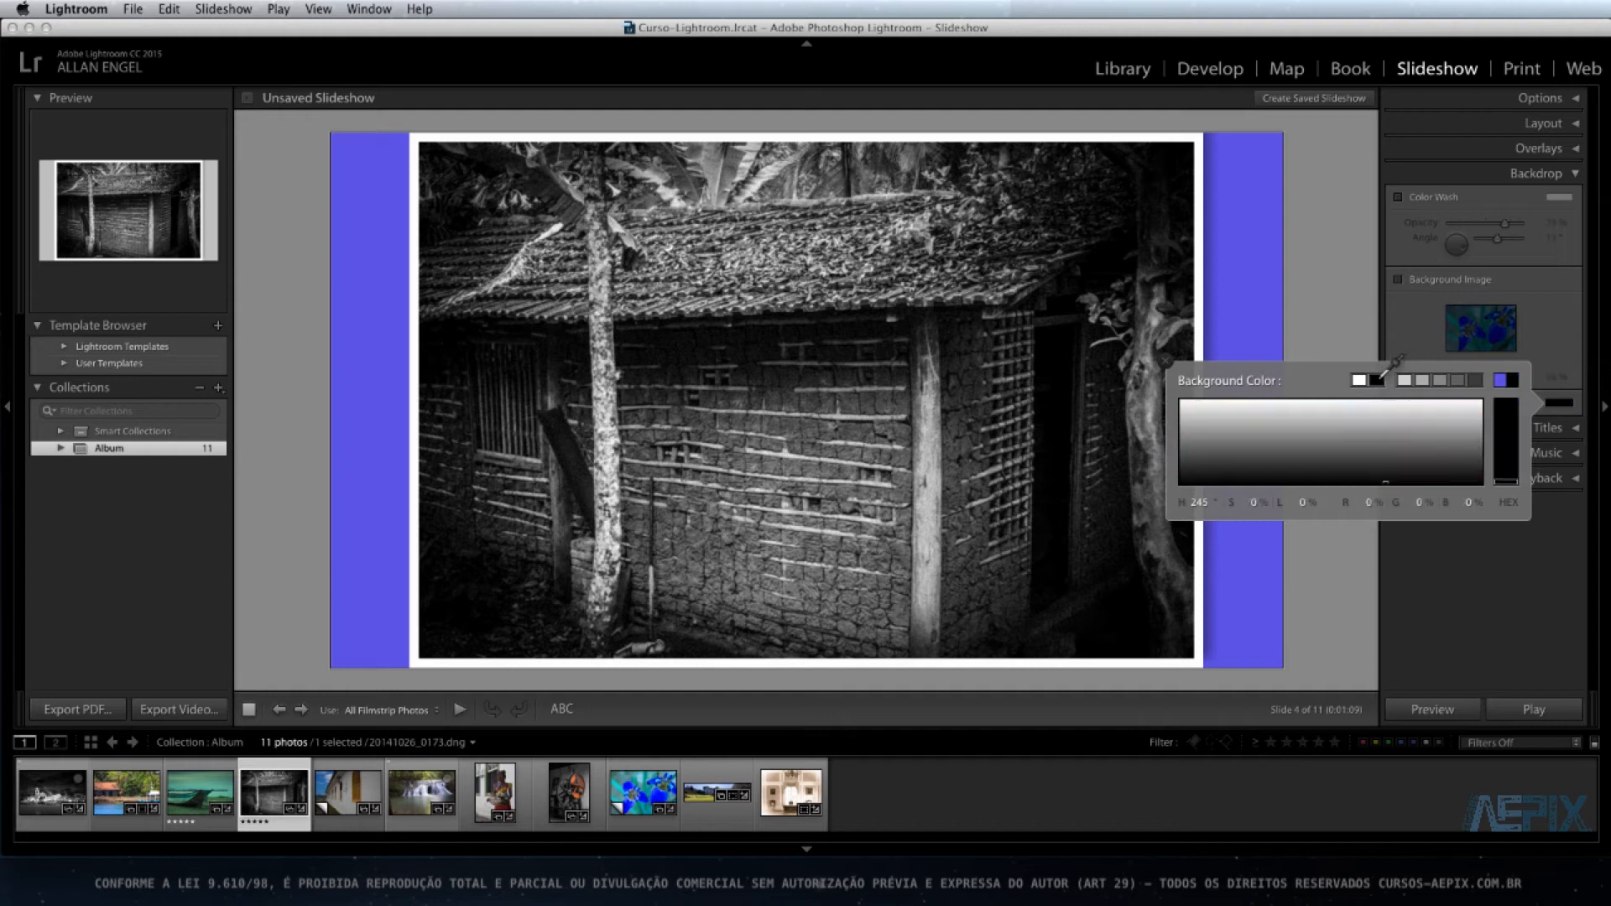
click(1166, 361)
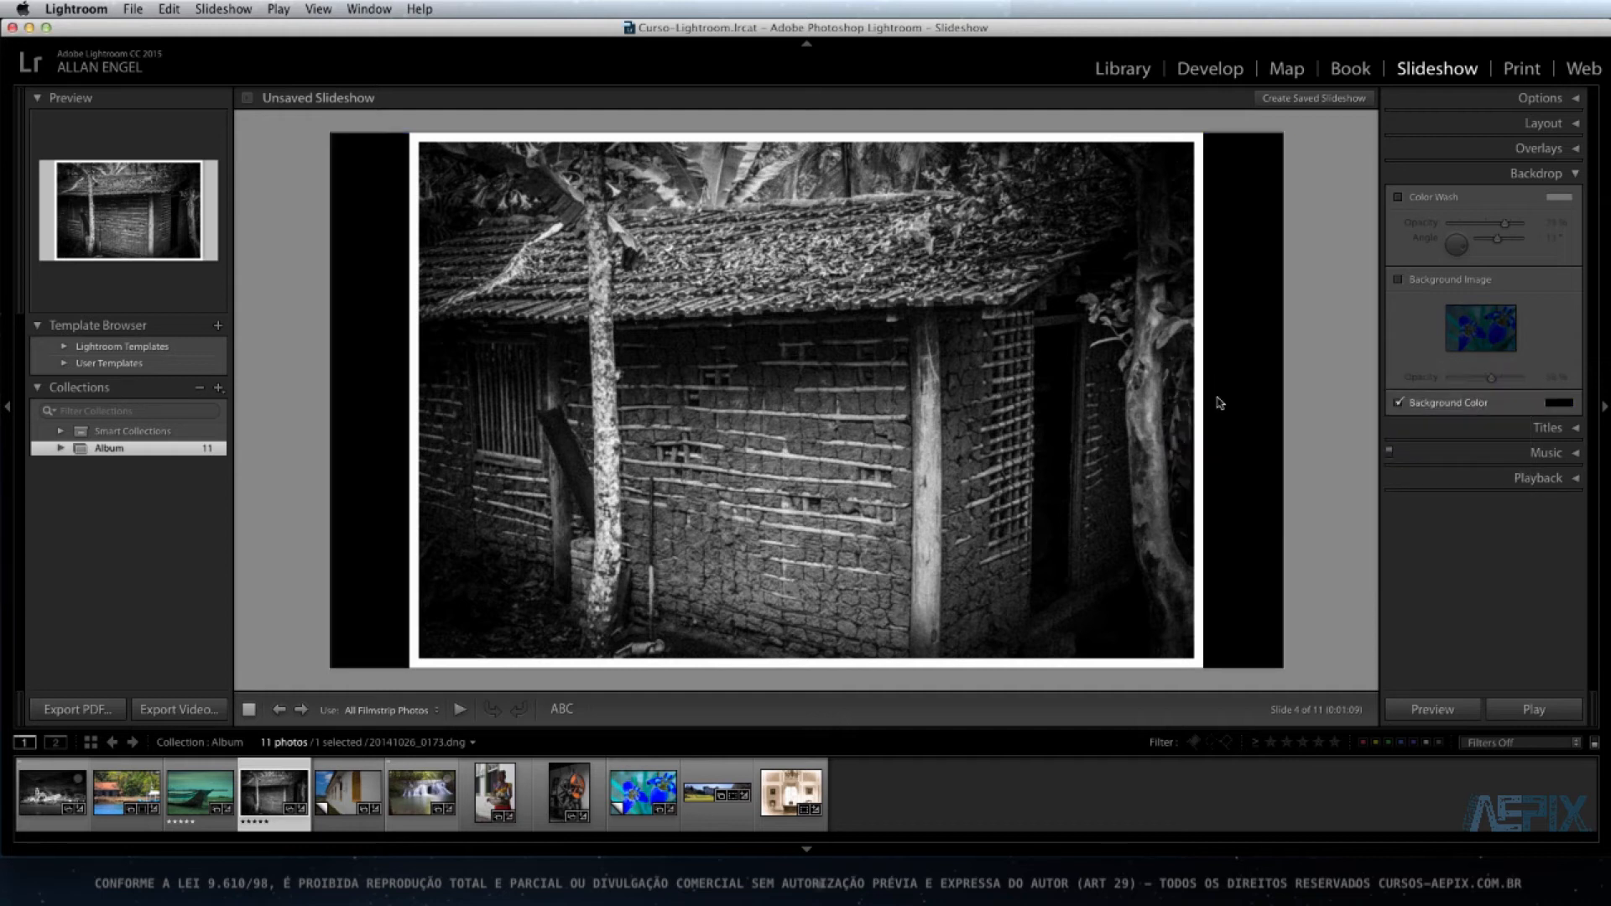
- Try a white color wash on the backdrop with a different angle and 100% opacity, and turn the wash off
click(1398, 198)
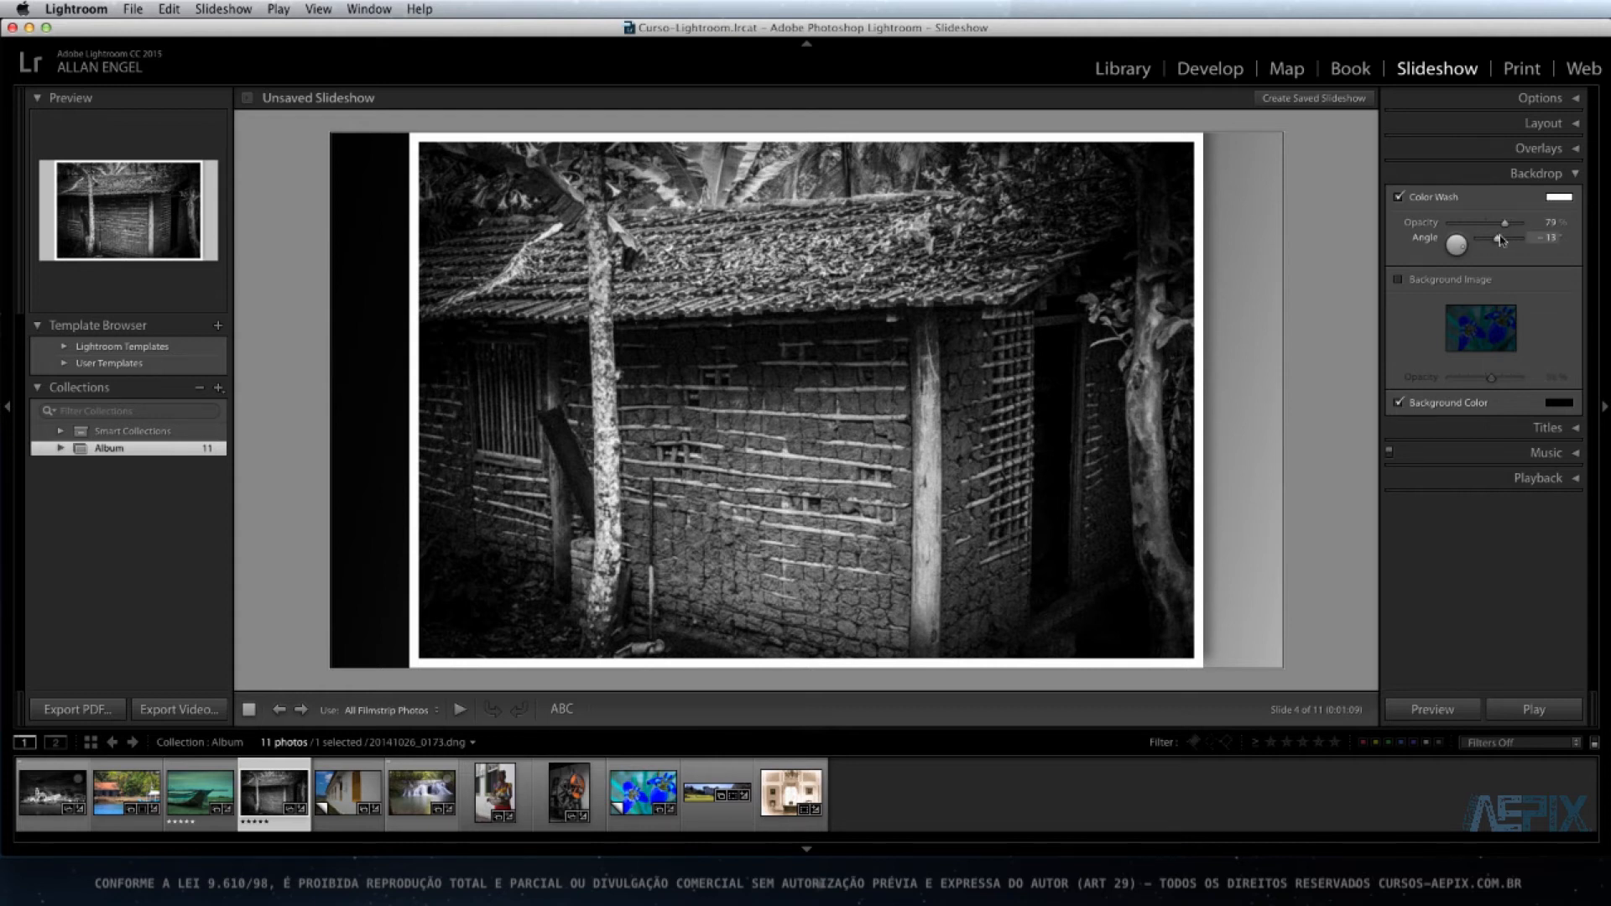
drag(1499, 243, 1490, 245)
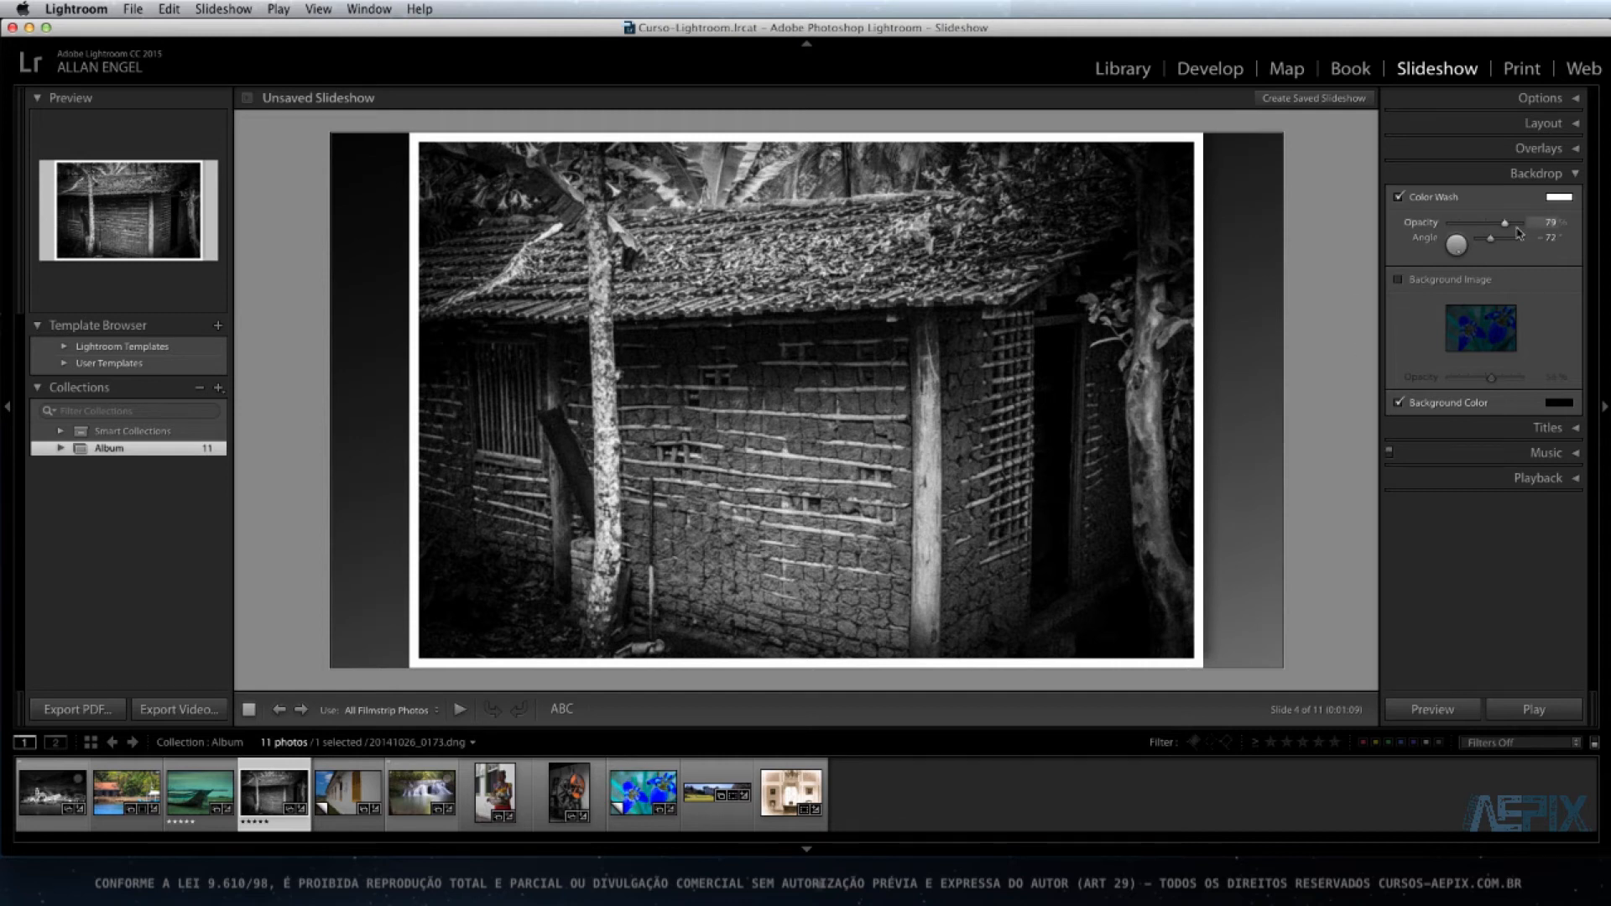
drag(1506, 224, 1487, 224)
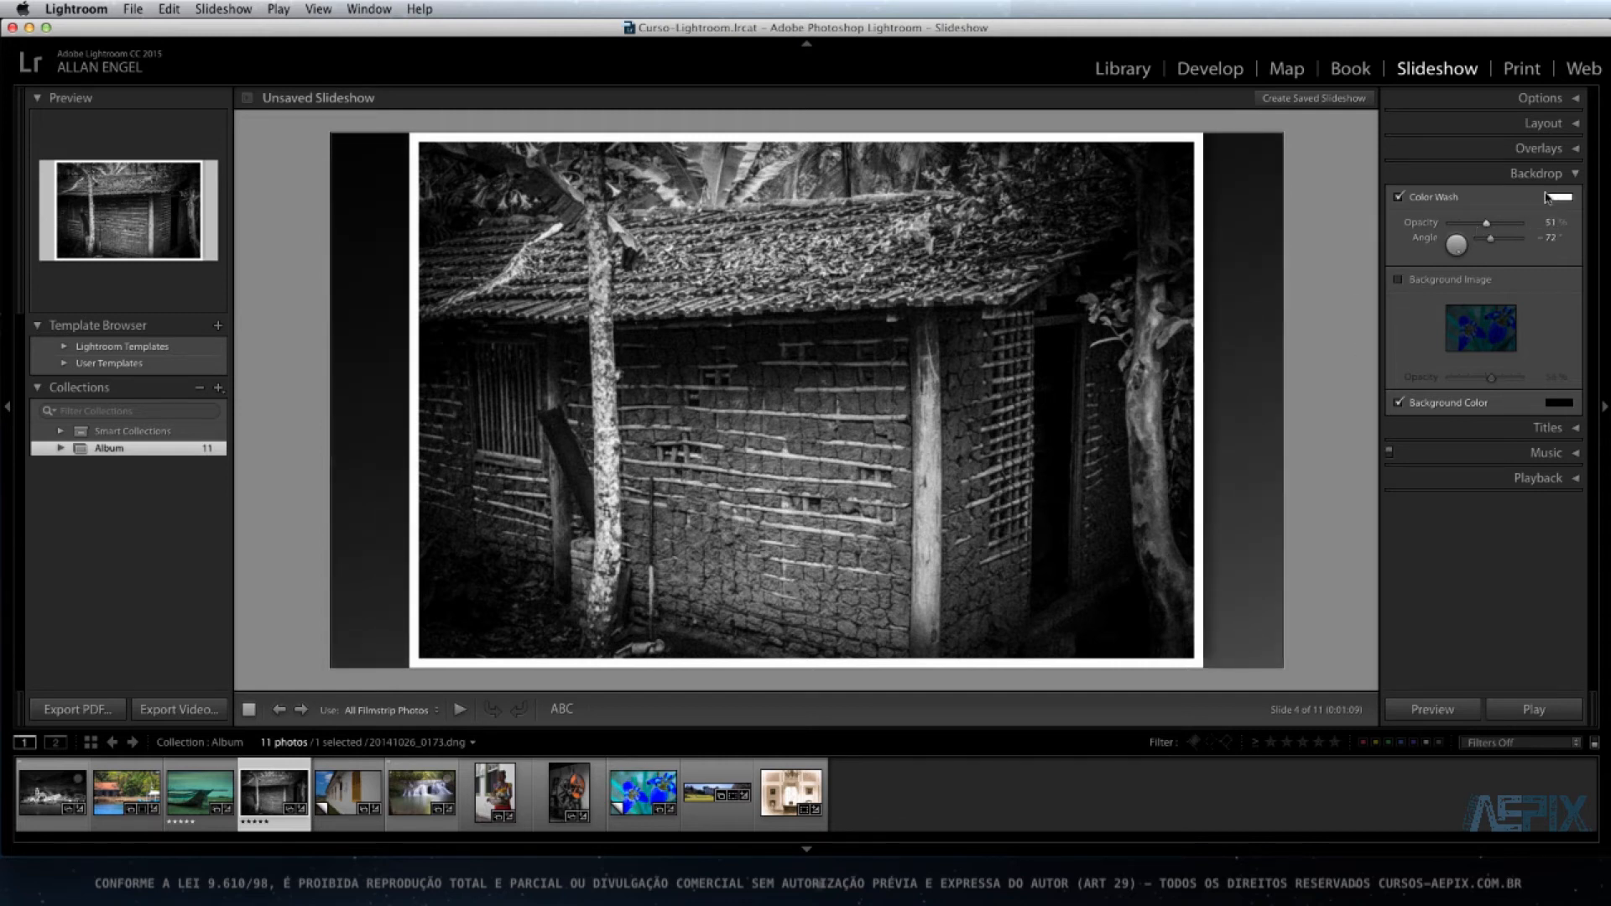
drag(1486, 223, 1525, 232)
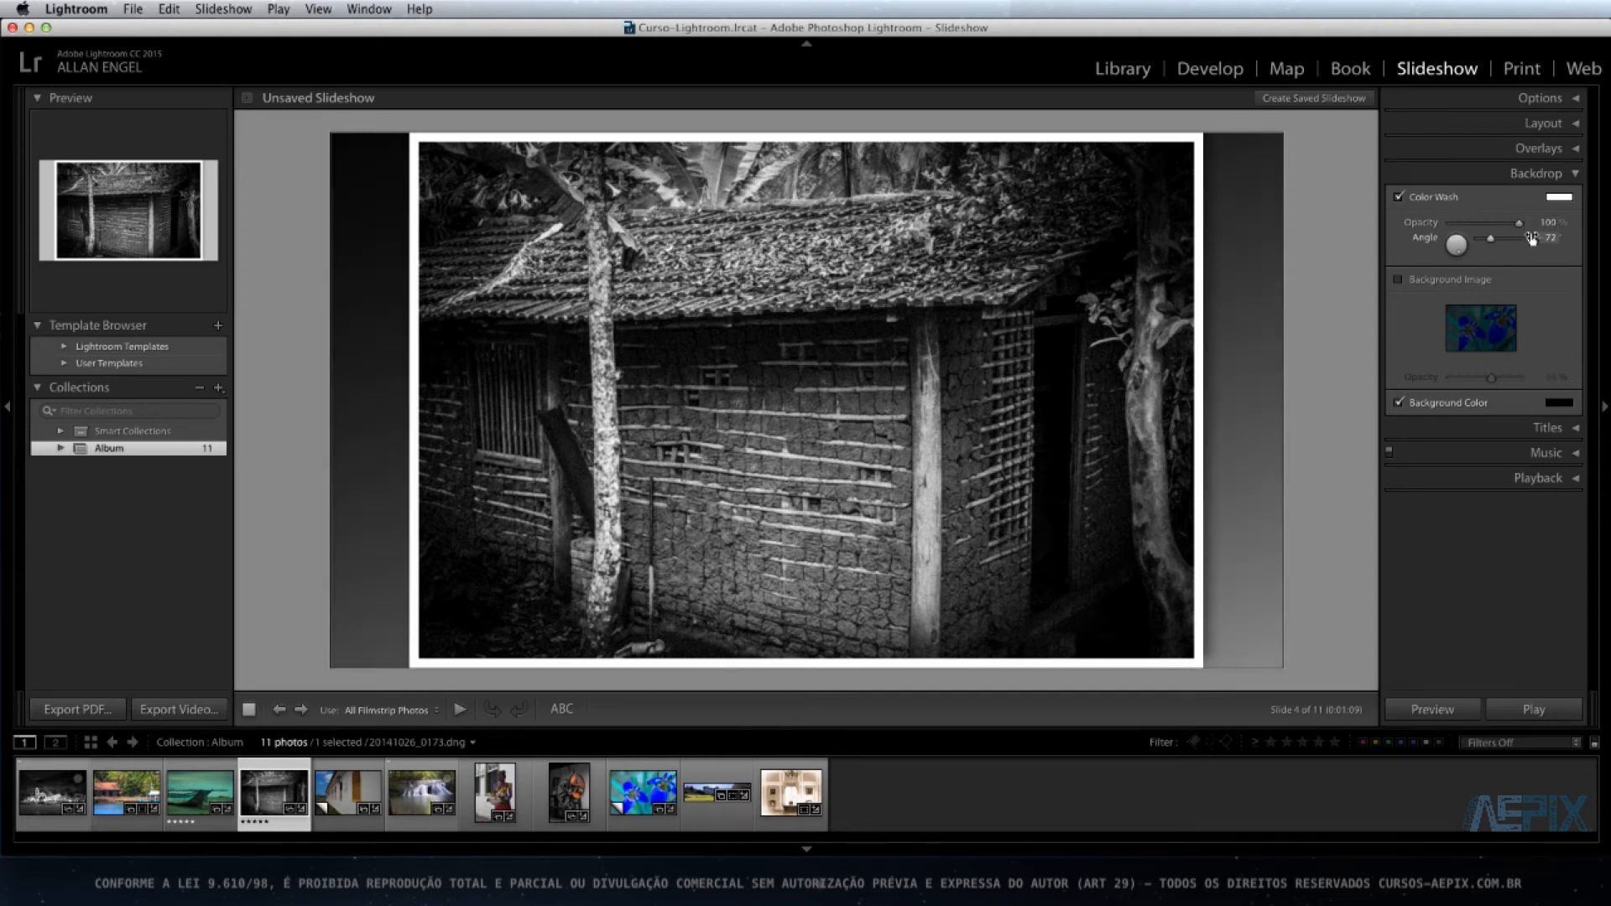
click(1398, 197)
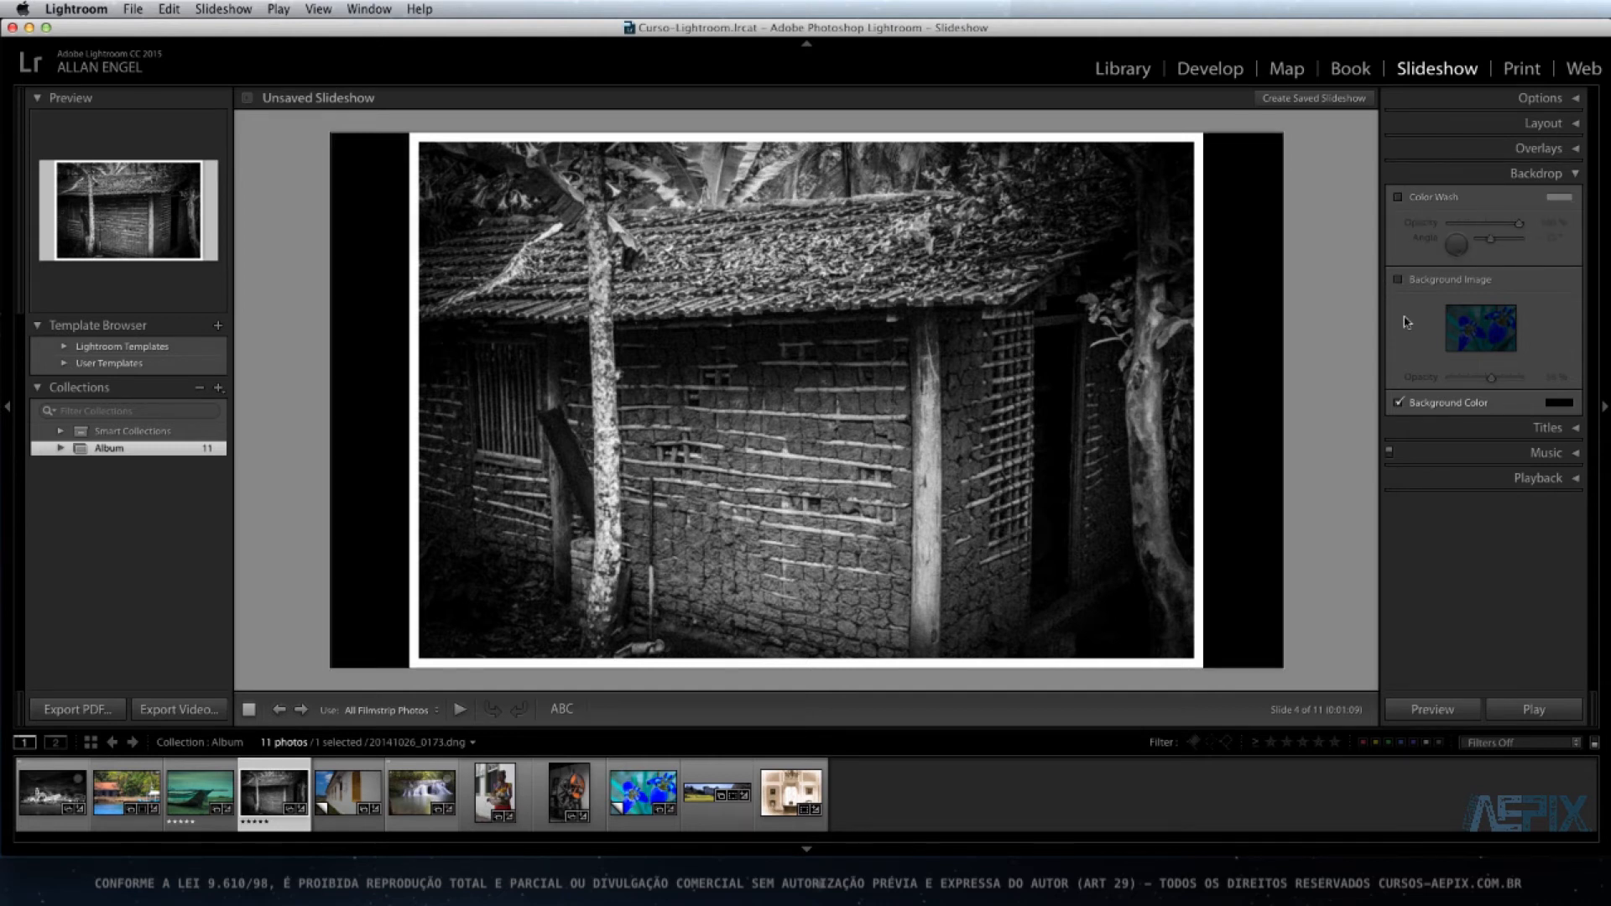
- Turn on the slideshow's intro screen and check its background color options
click(1576, 174)
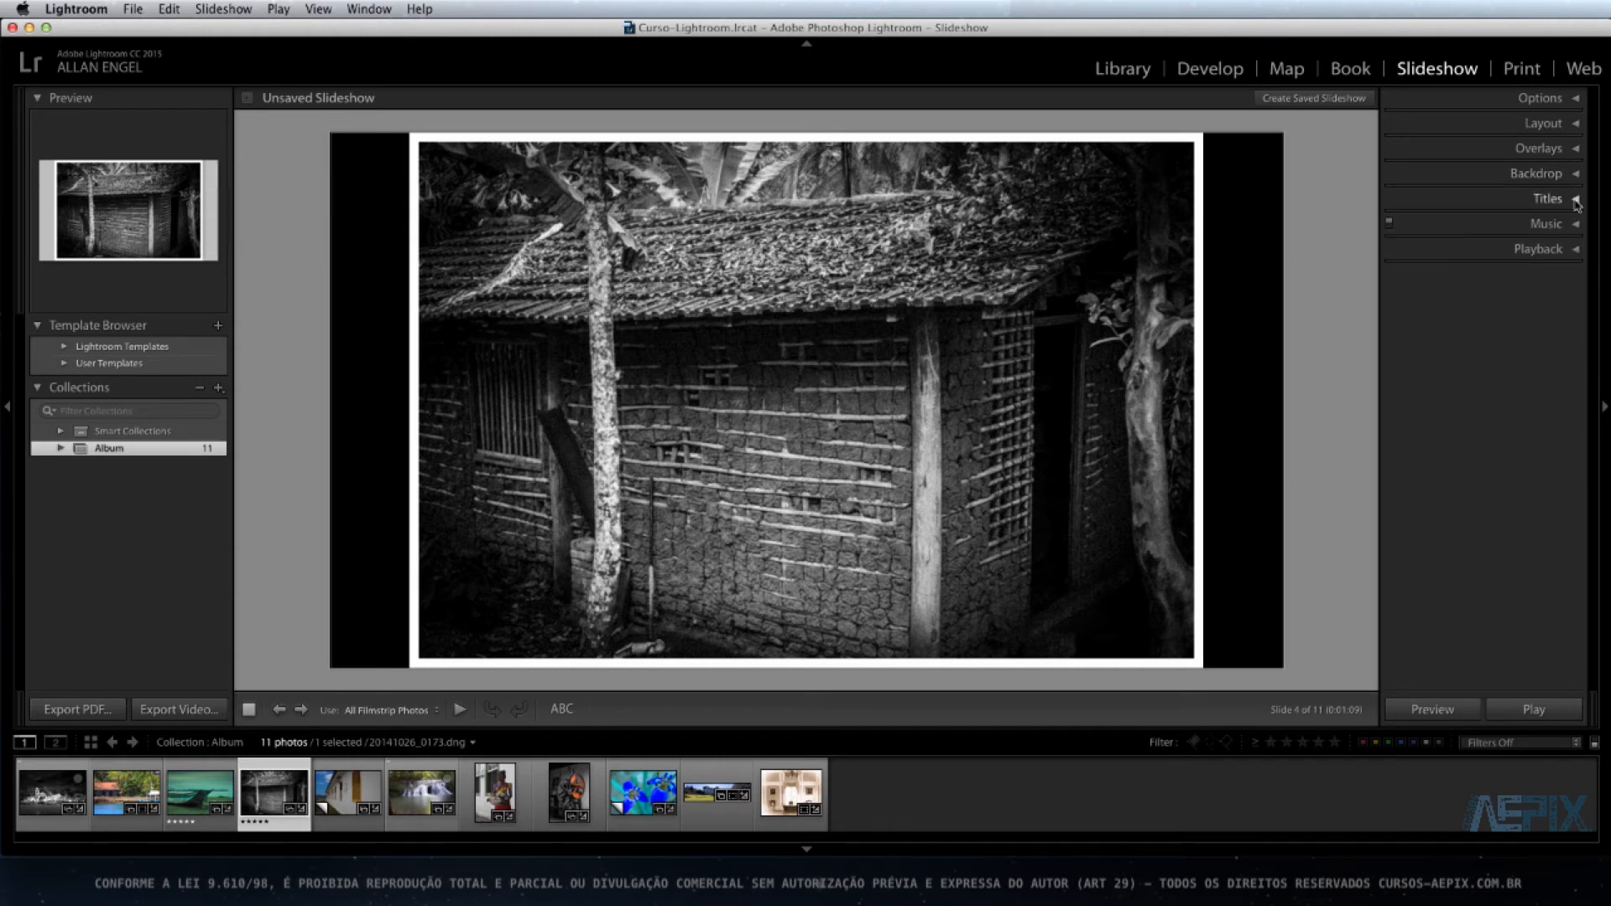
click(1576, 199)
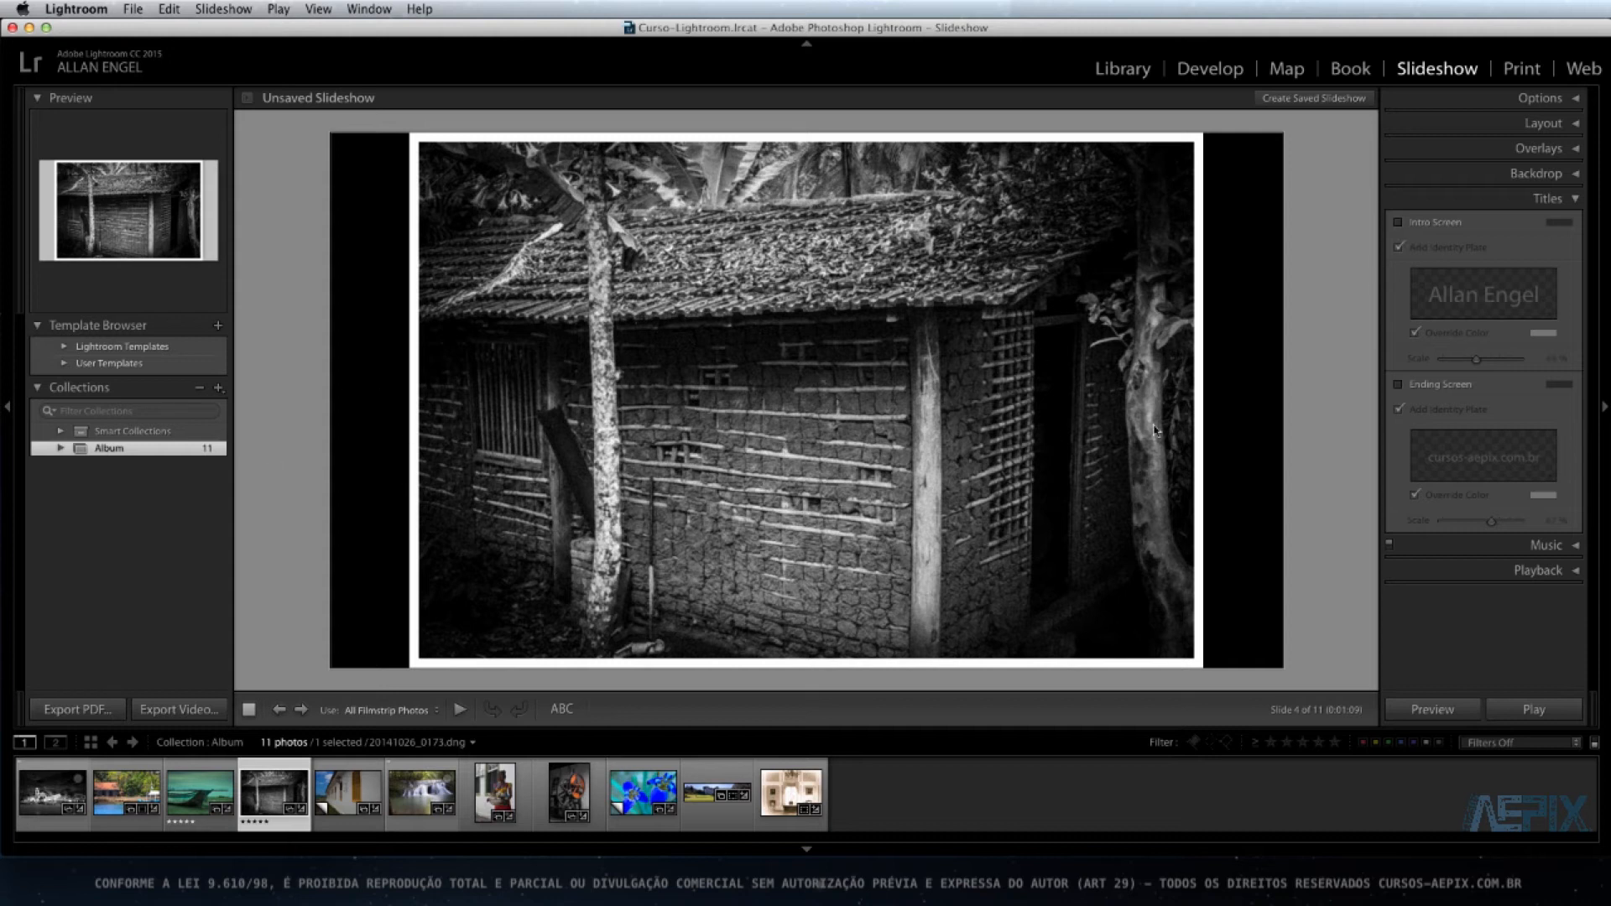
click(1399, 223)
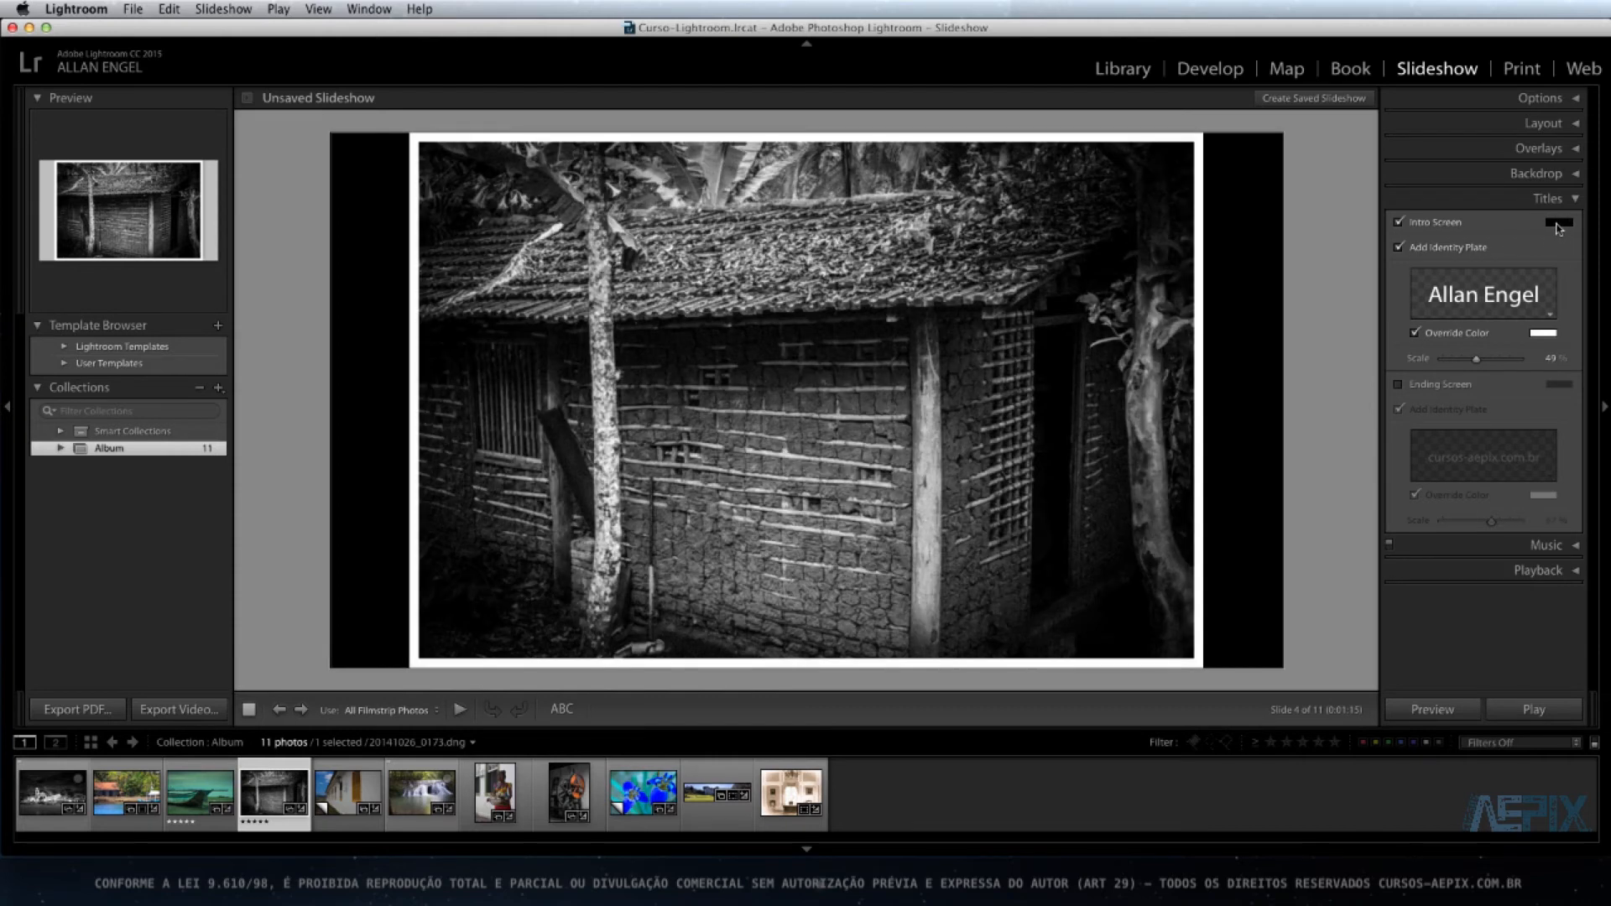
click(1558, 223)
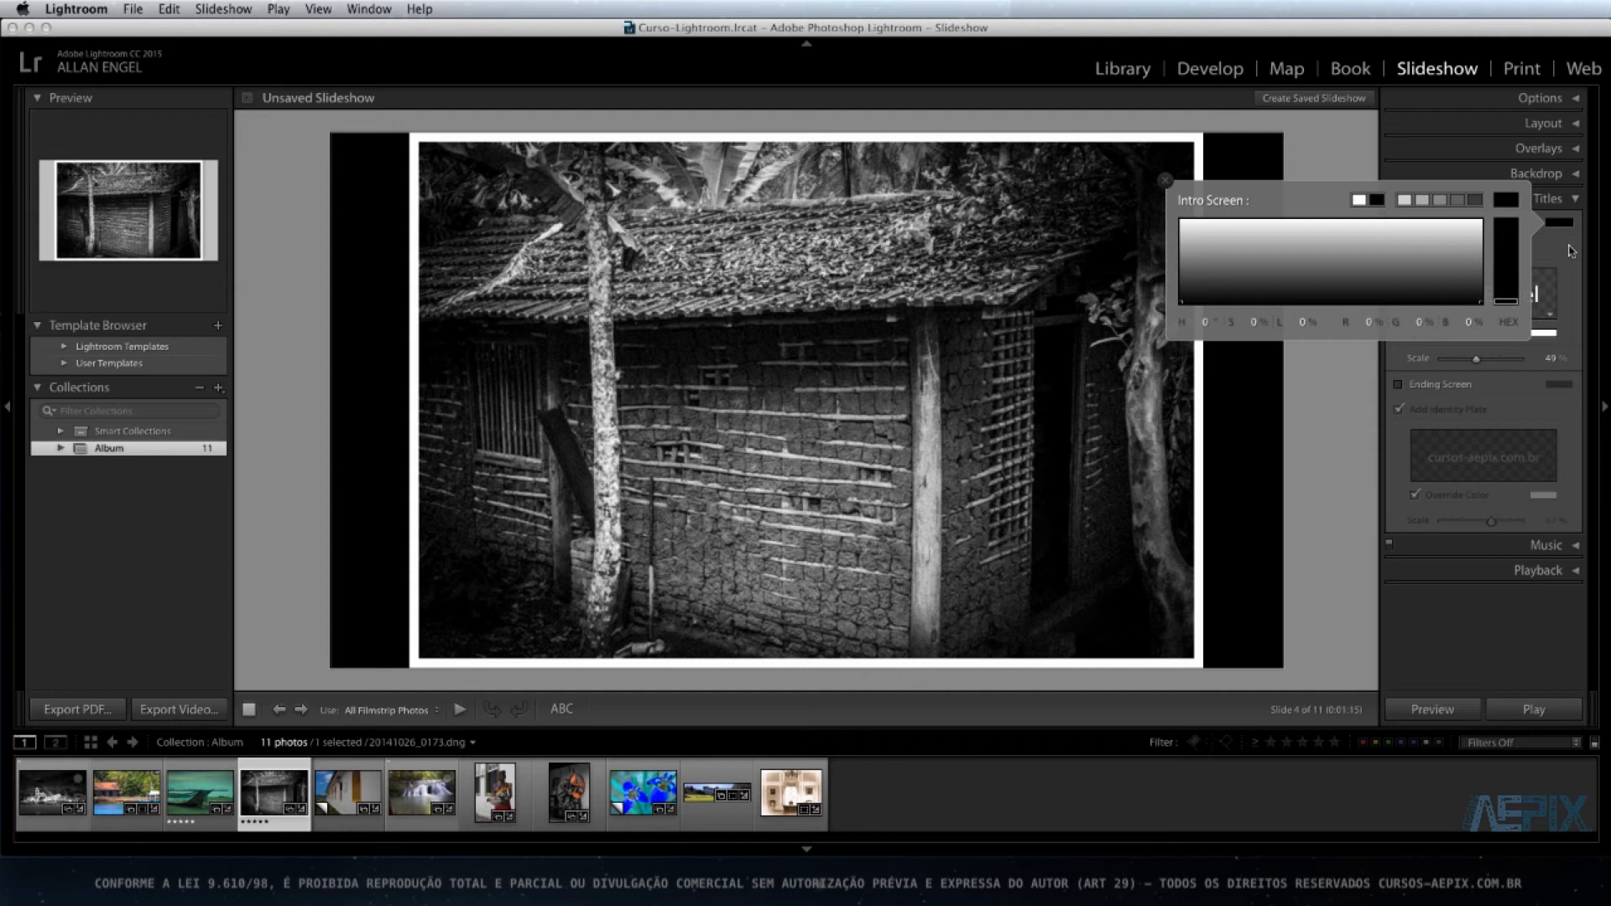
click(1572, 251)
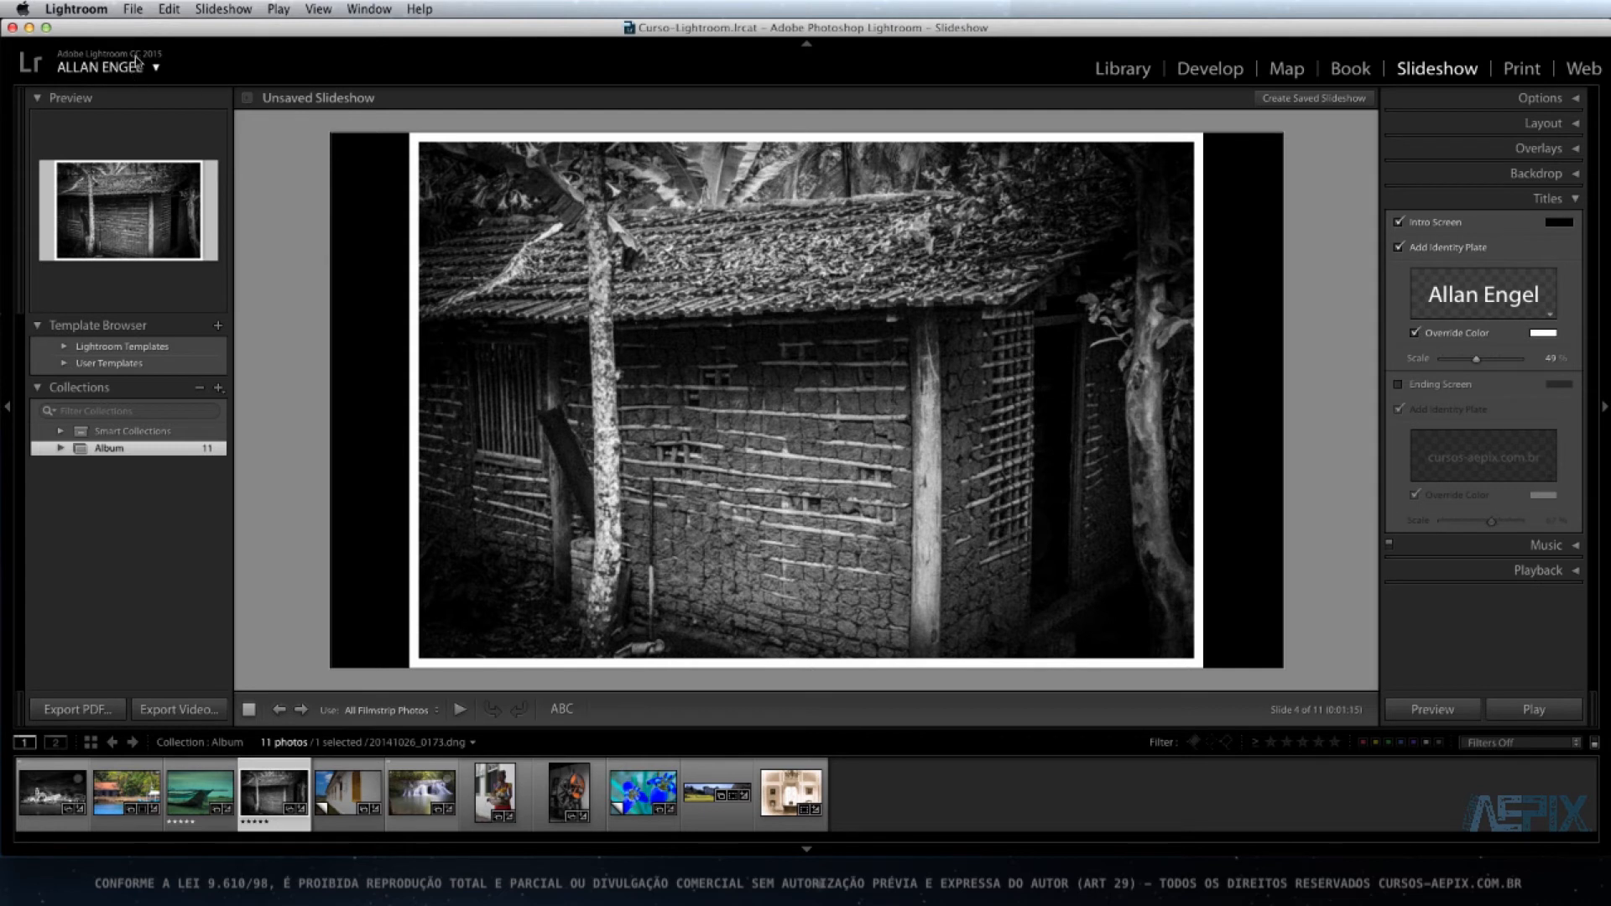
- Add "Slideshow" before the name on the intro screen's identity plate and set the plate's scale to 58%
click(1551, 318)
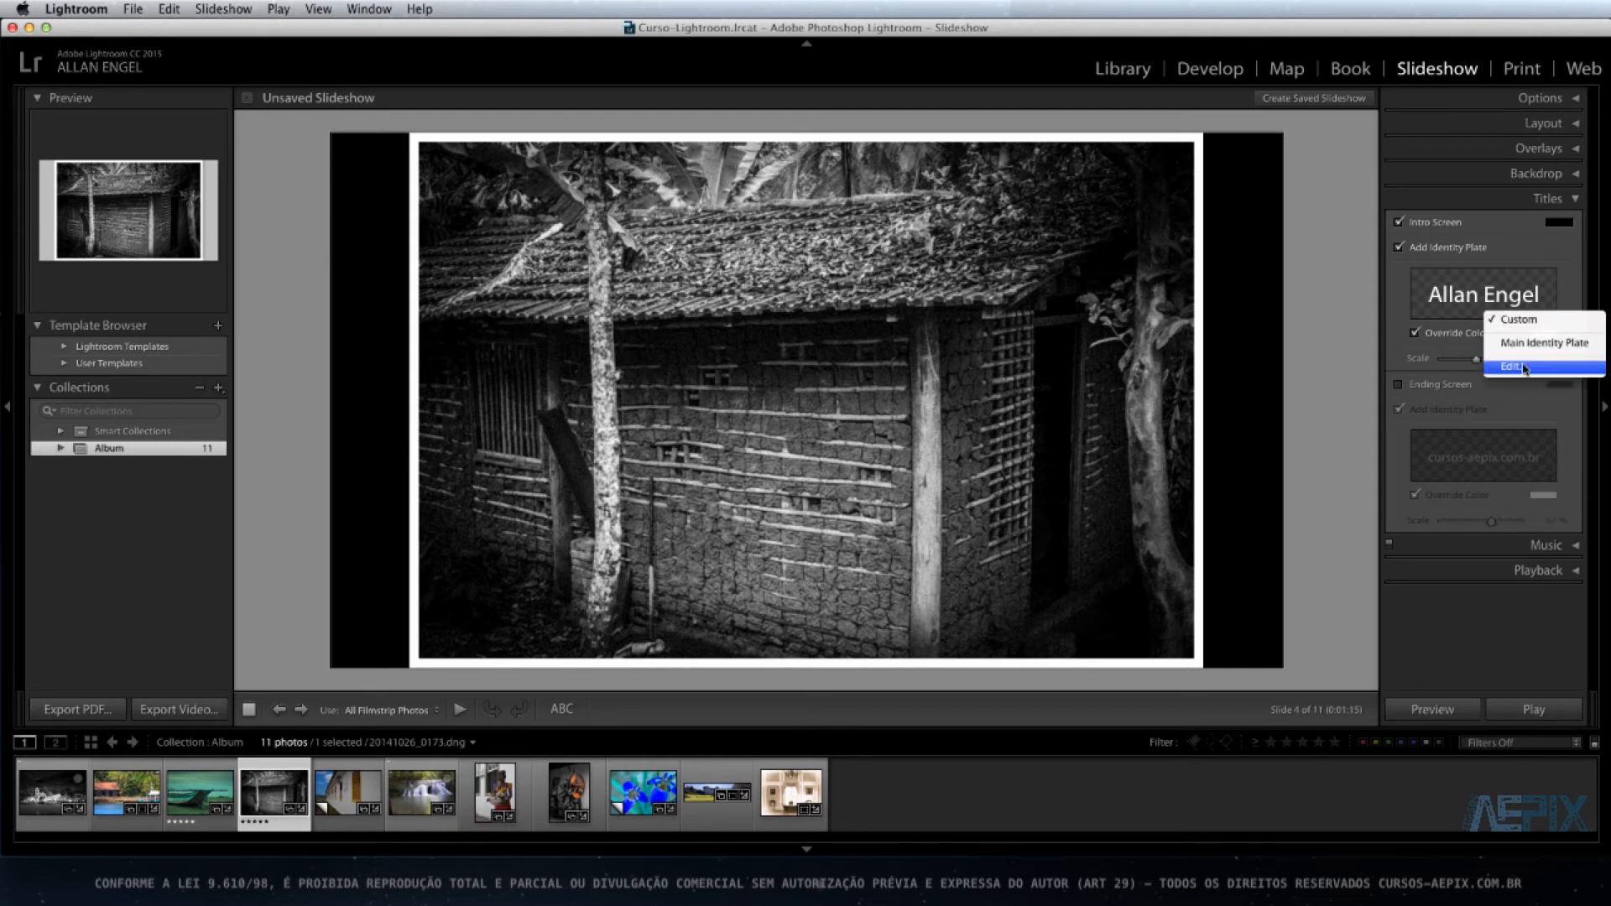
click(1523, 368)
click(644, 260)
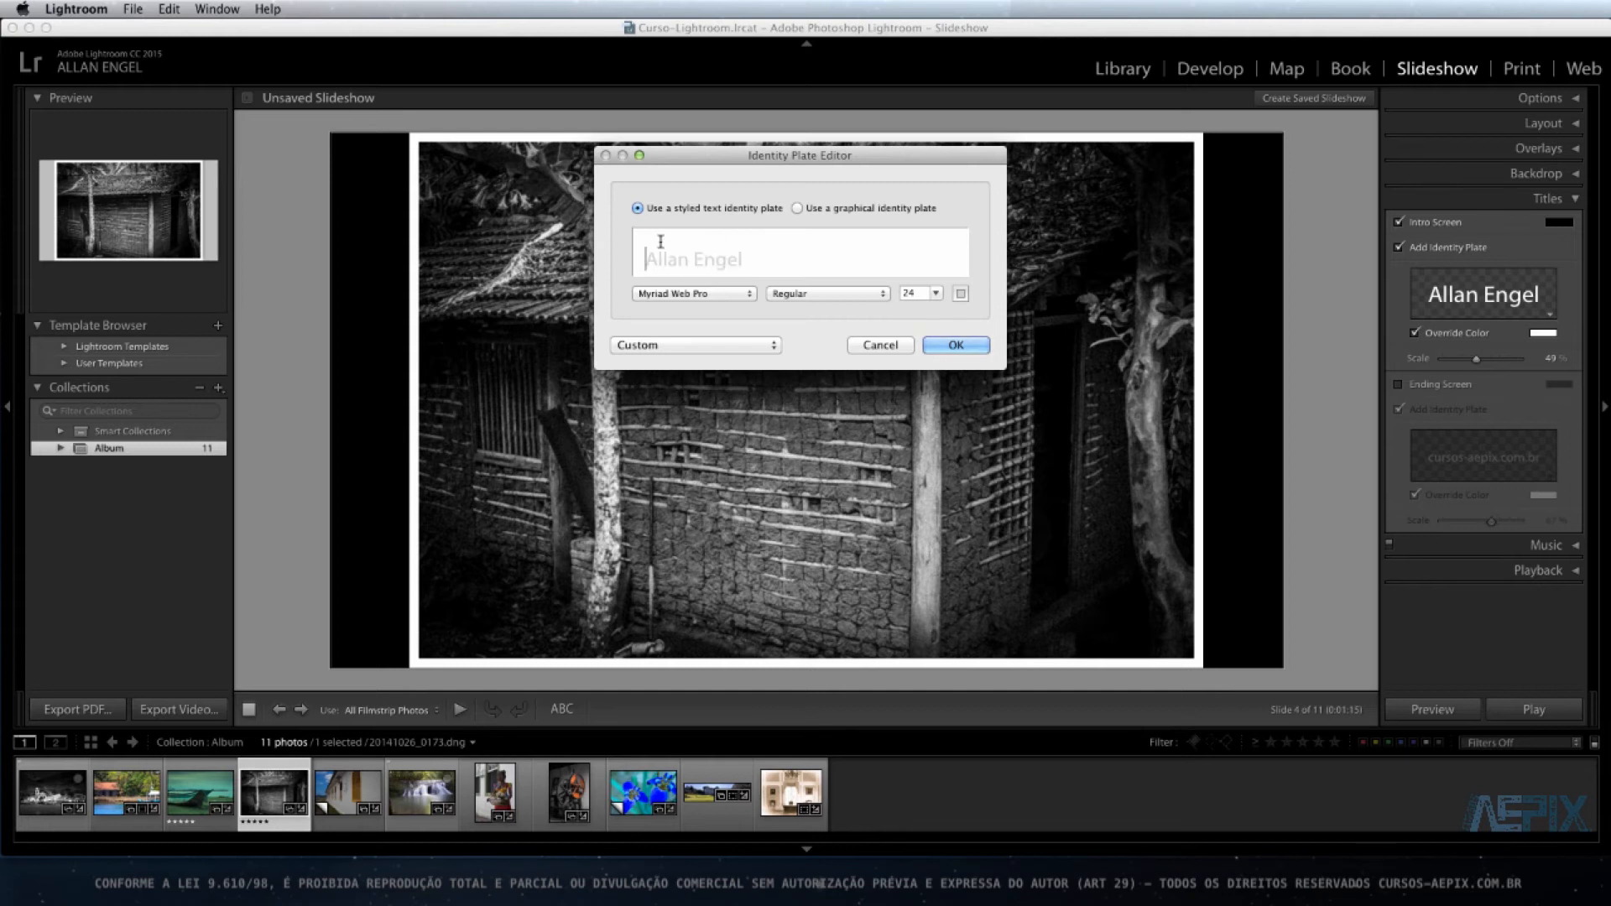
text(Slideshow)
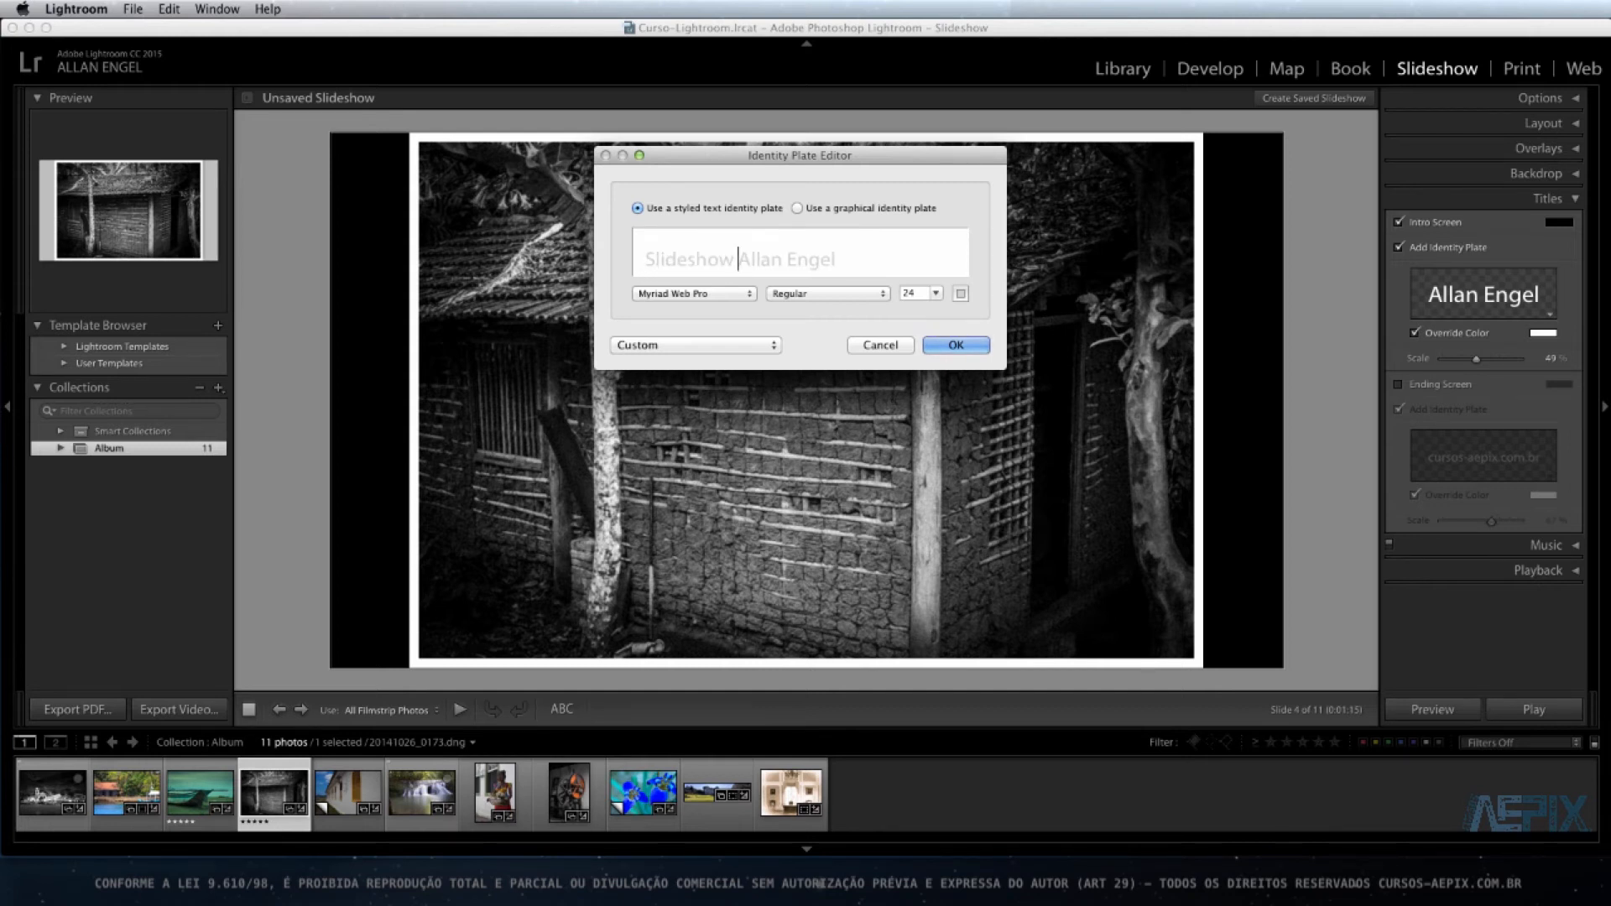
click(964, 346)
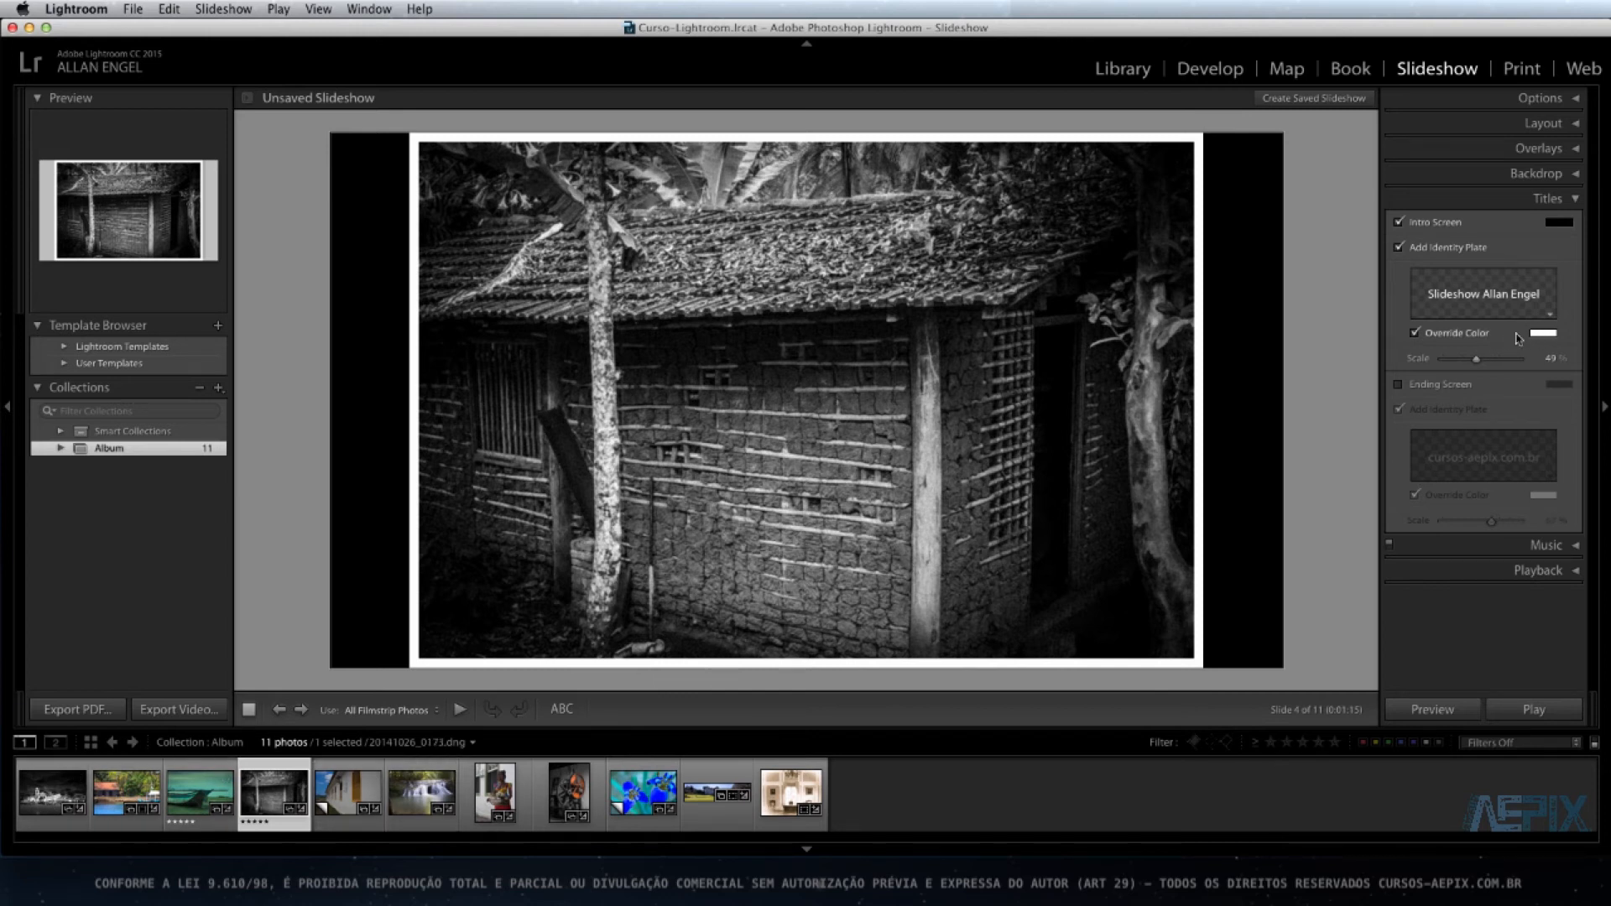
click(1494, 359)
drag(1495, 366, 1484, 367)
- Turn on the ending screen and keep "cursos-aepix.com.br" as its styled text identity plate
click(1398, 385)
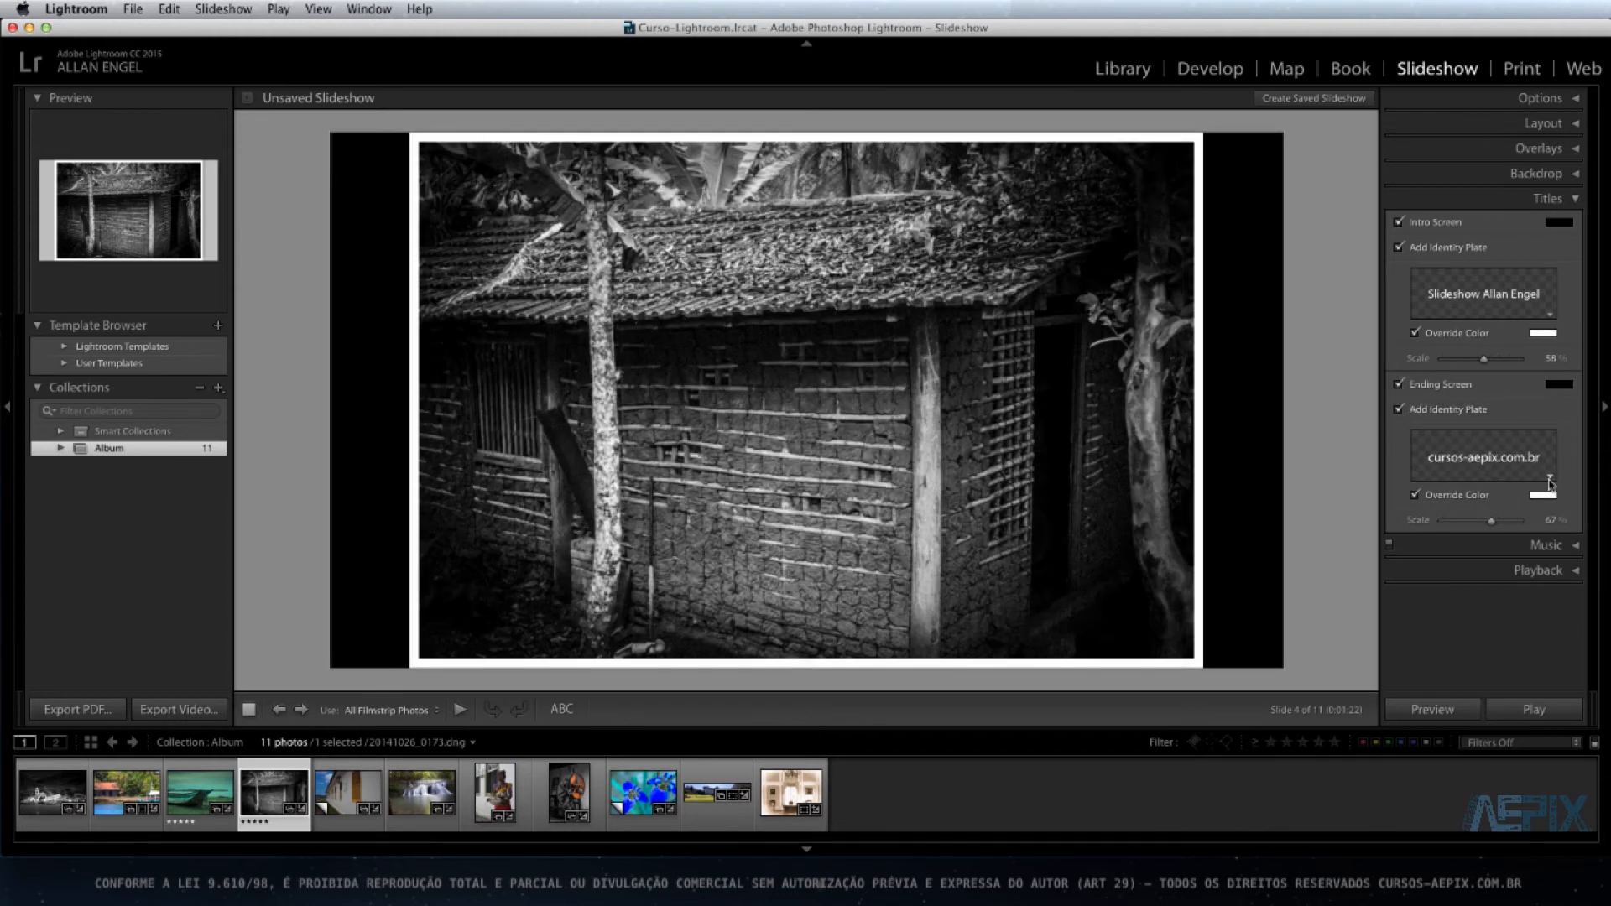
click(1549, 480)
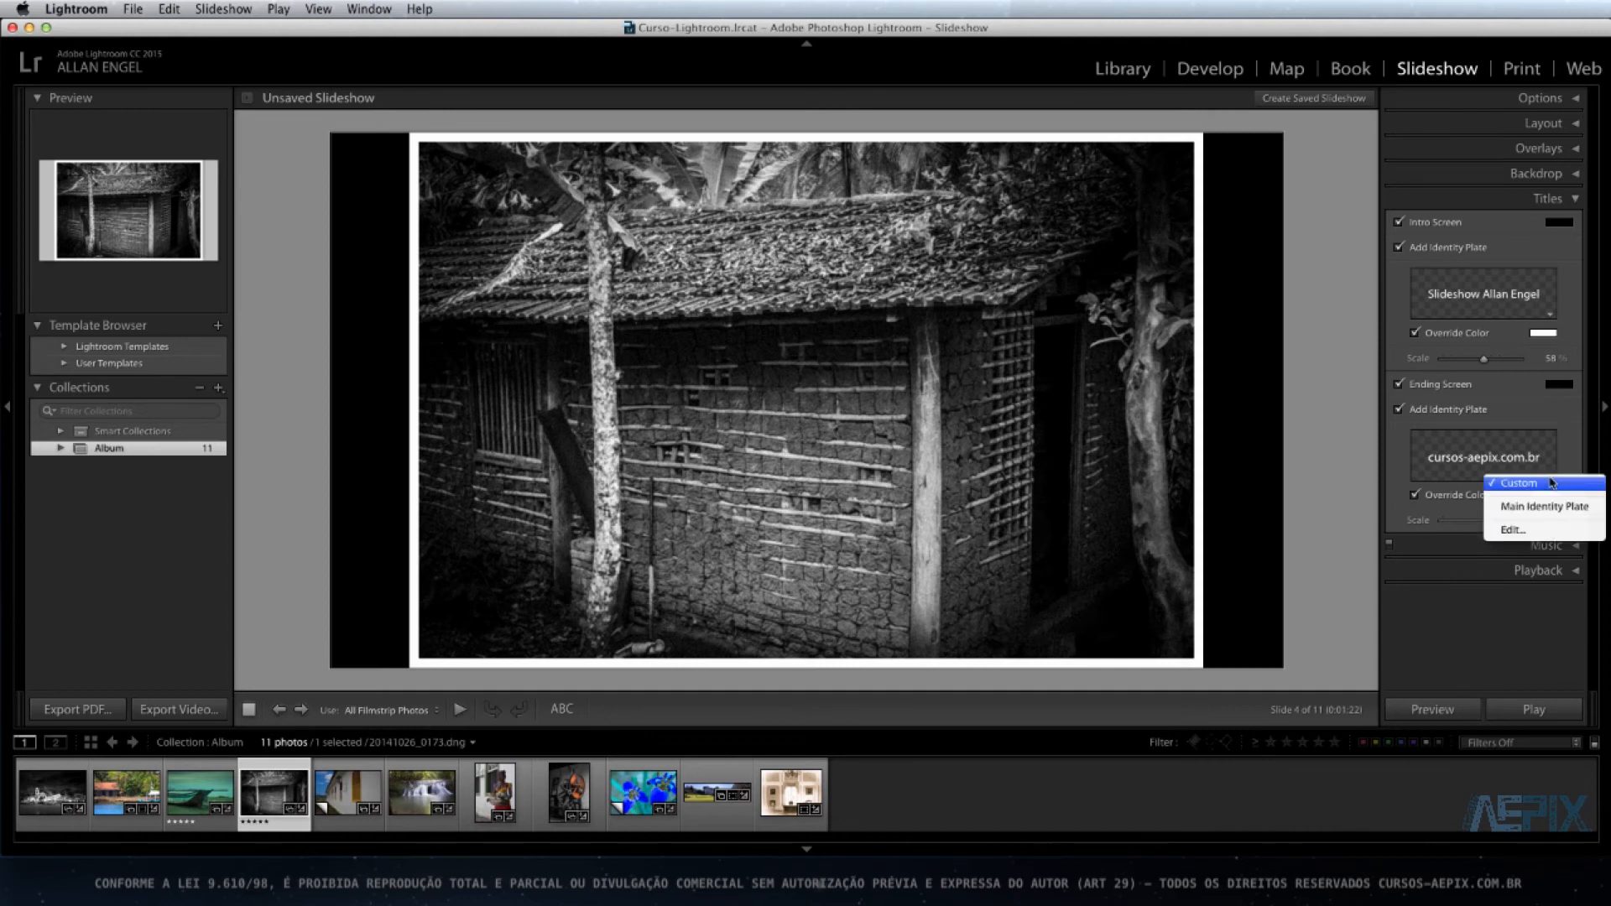
click(1523, 531)
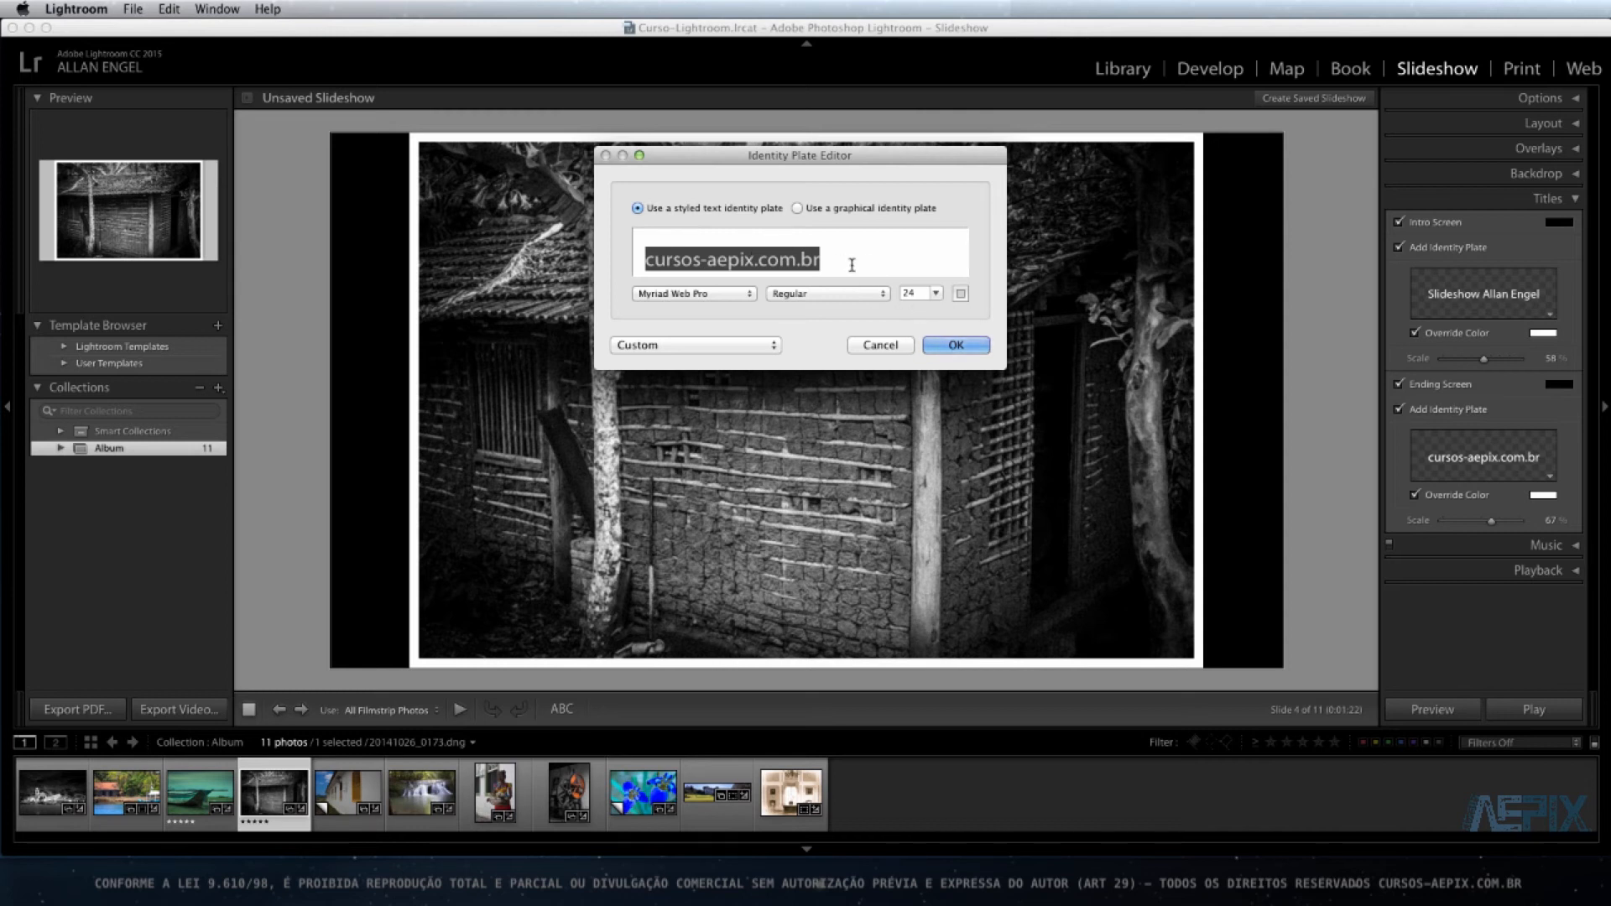
click(957, 345)
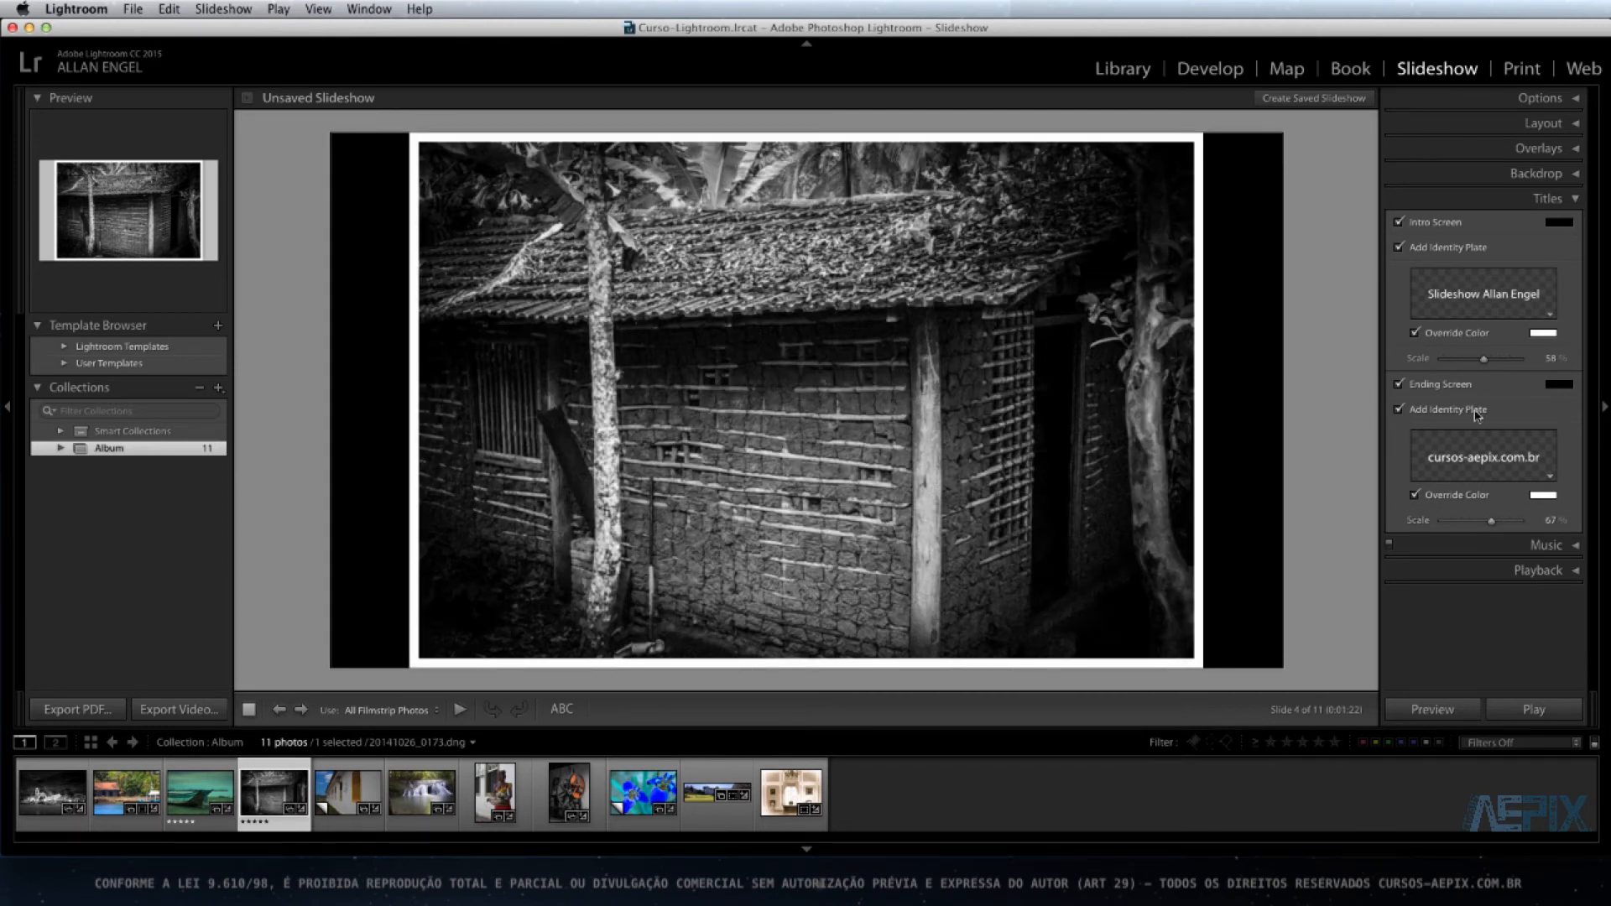
- Add Infrared.mp3 from the Musicas folder as the slideshow's music
click(1575, 200)
click(1577, 227)
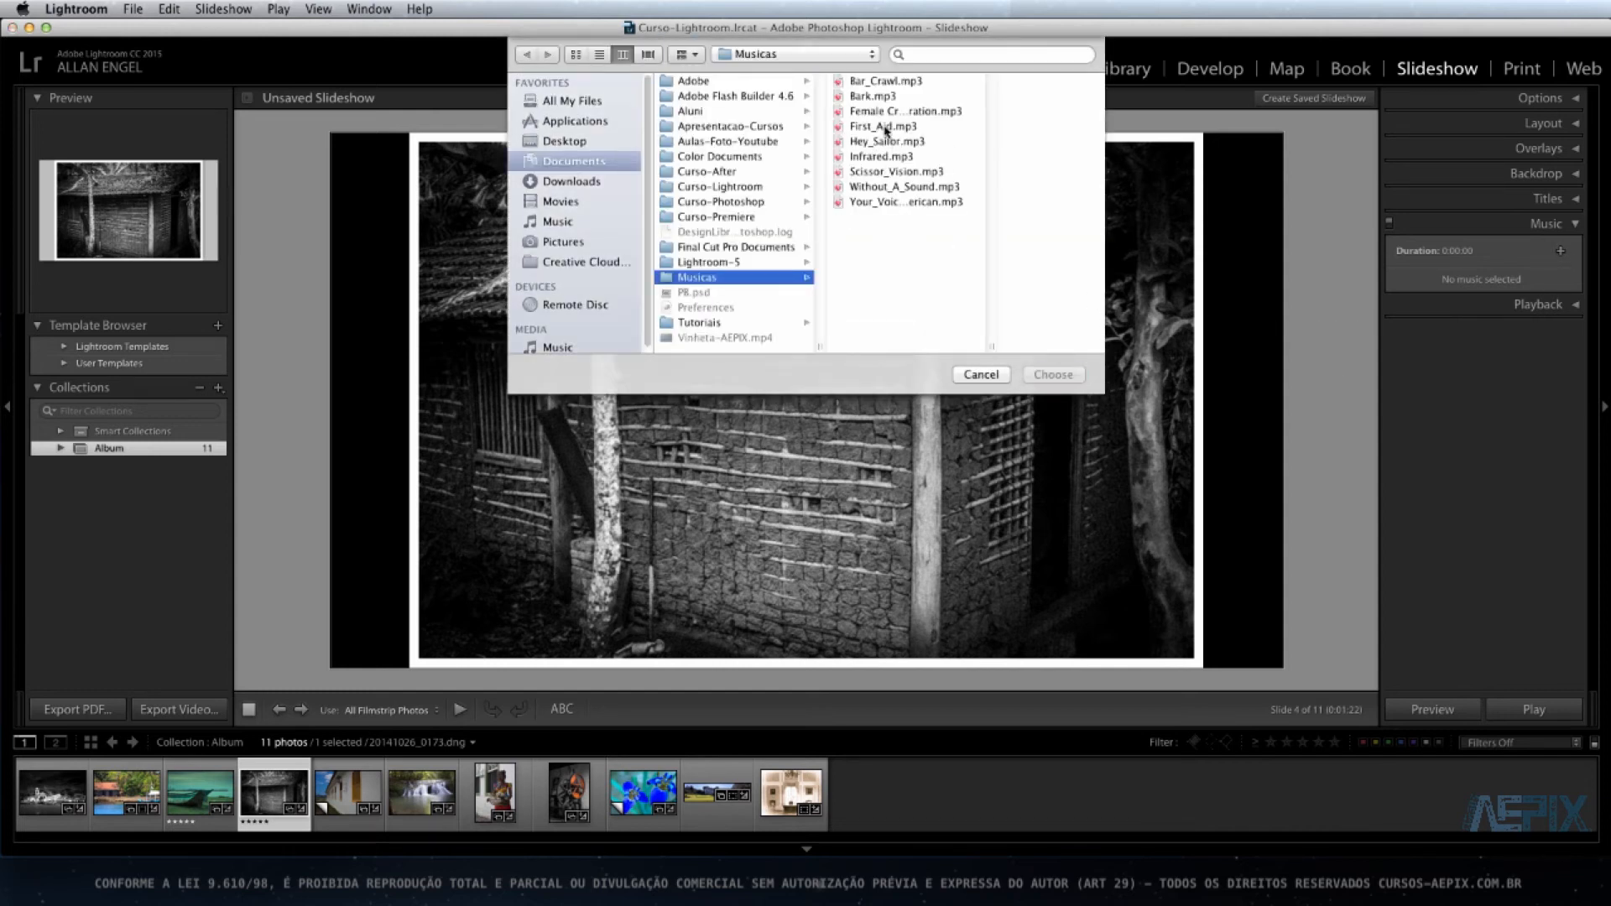
click(883, 160)
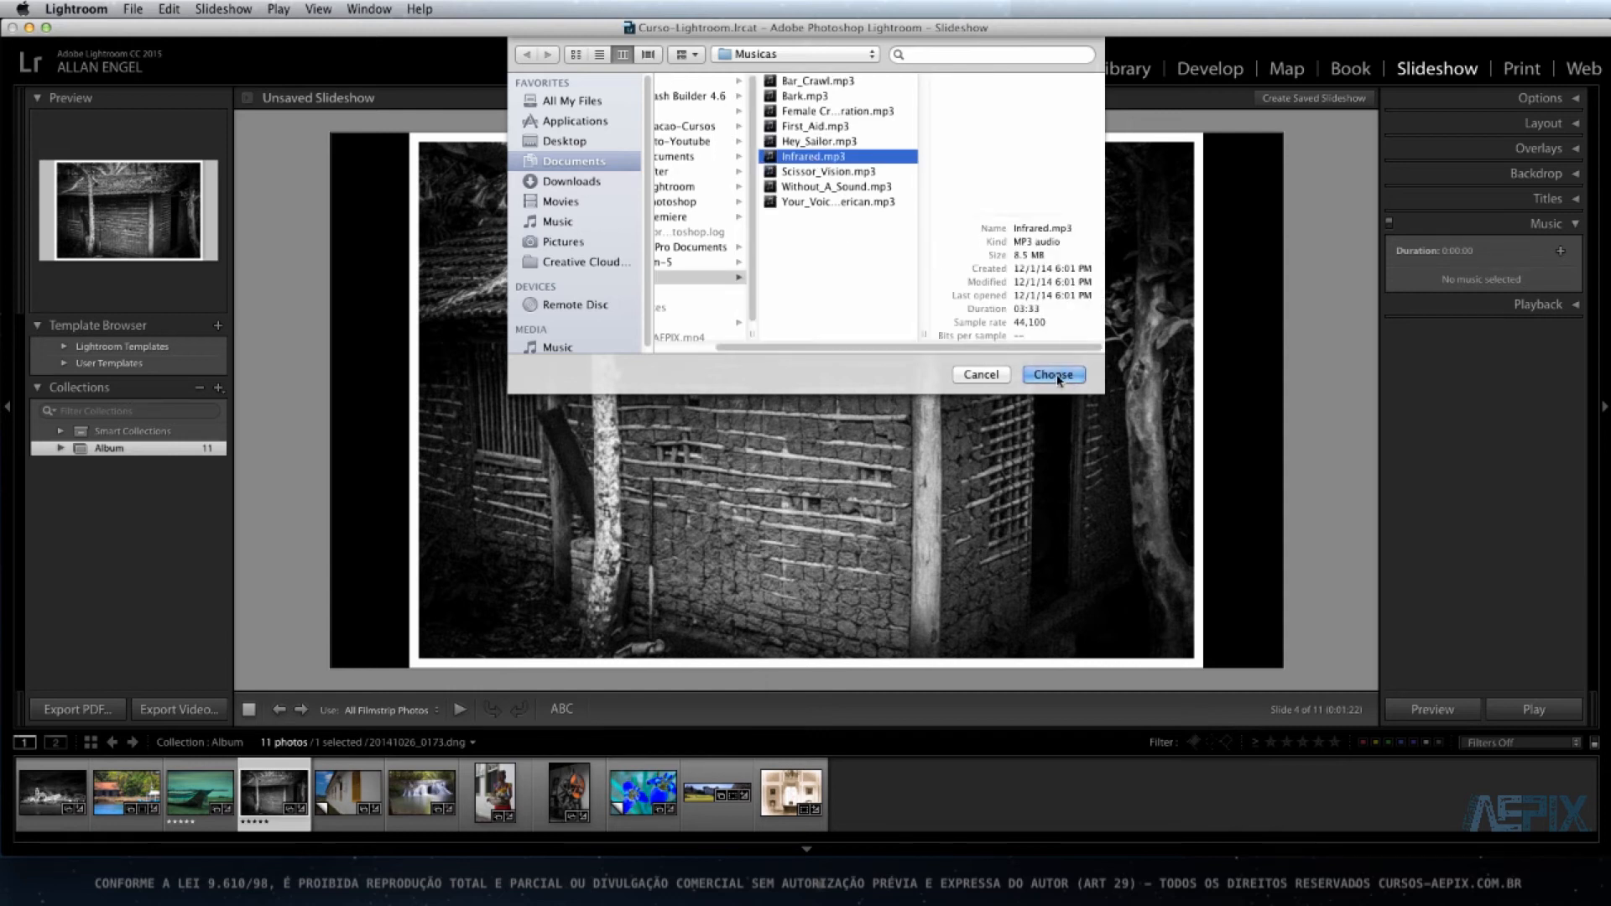
click(1056, 375)
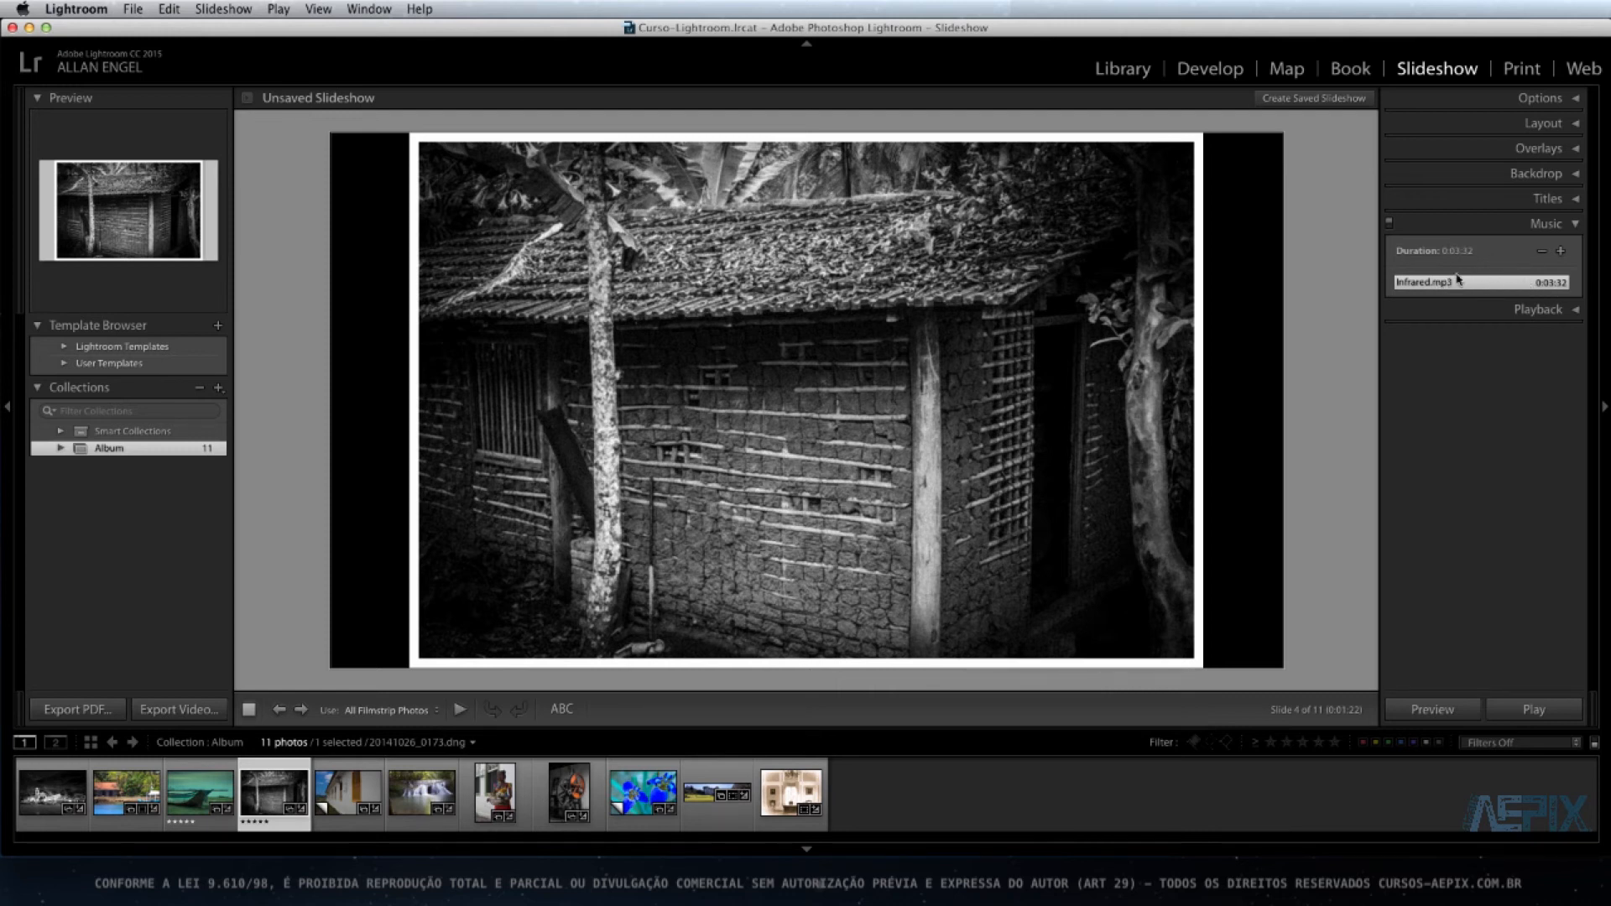
- Undo fitting the slide length to the music and preview the slideshow from the first photo
click(1577, 315)
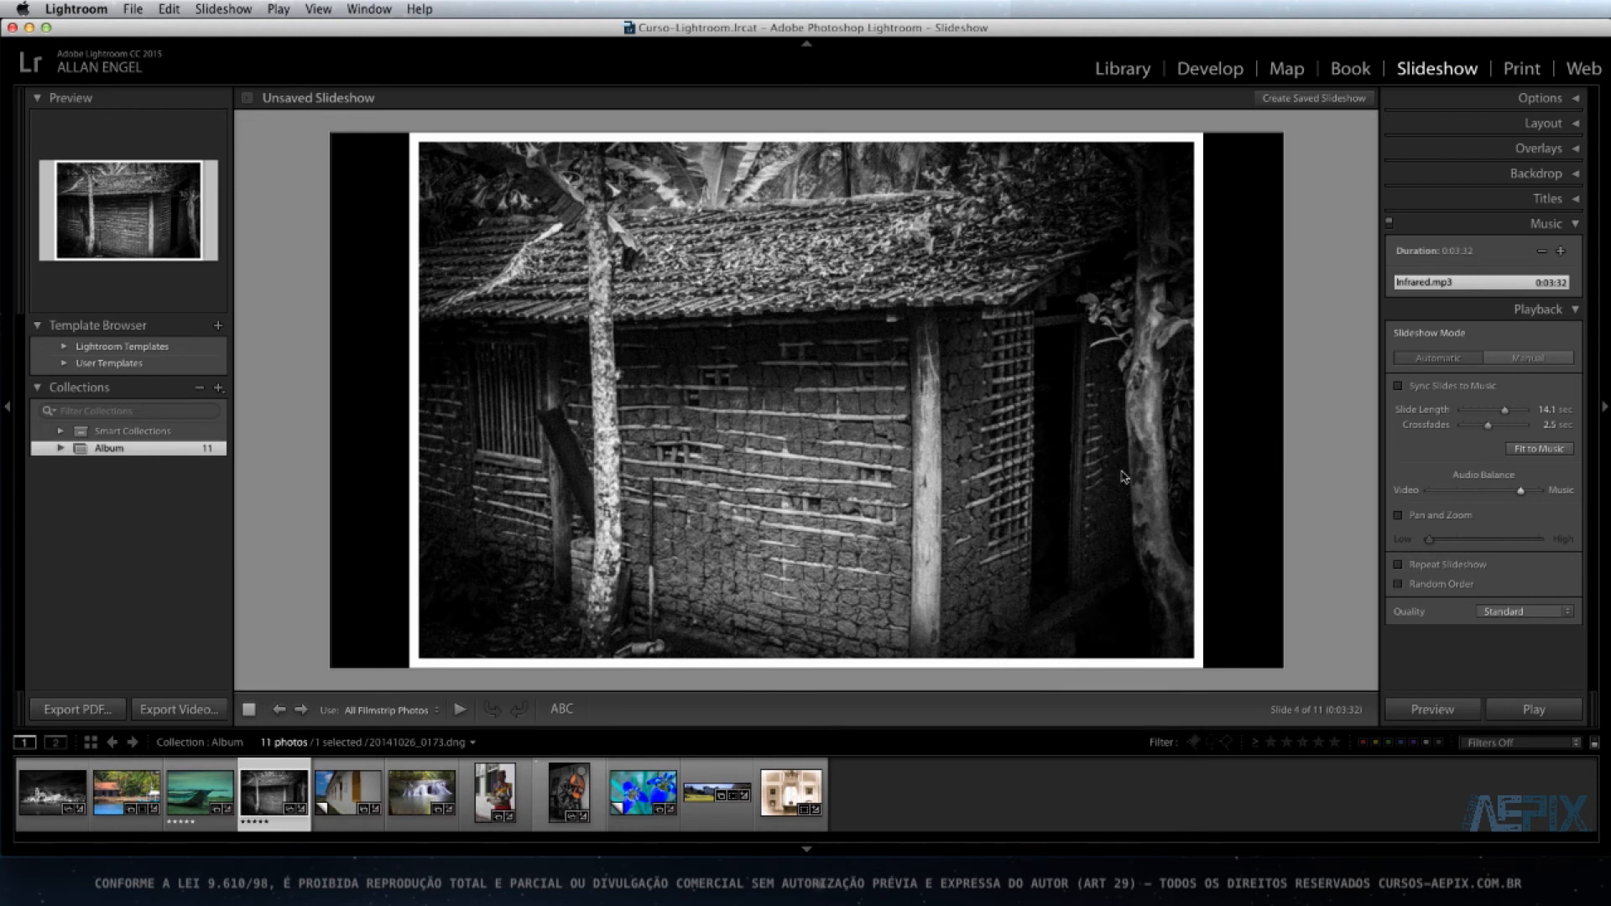
key(super+z)
click(55, 787)
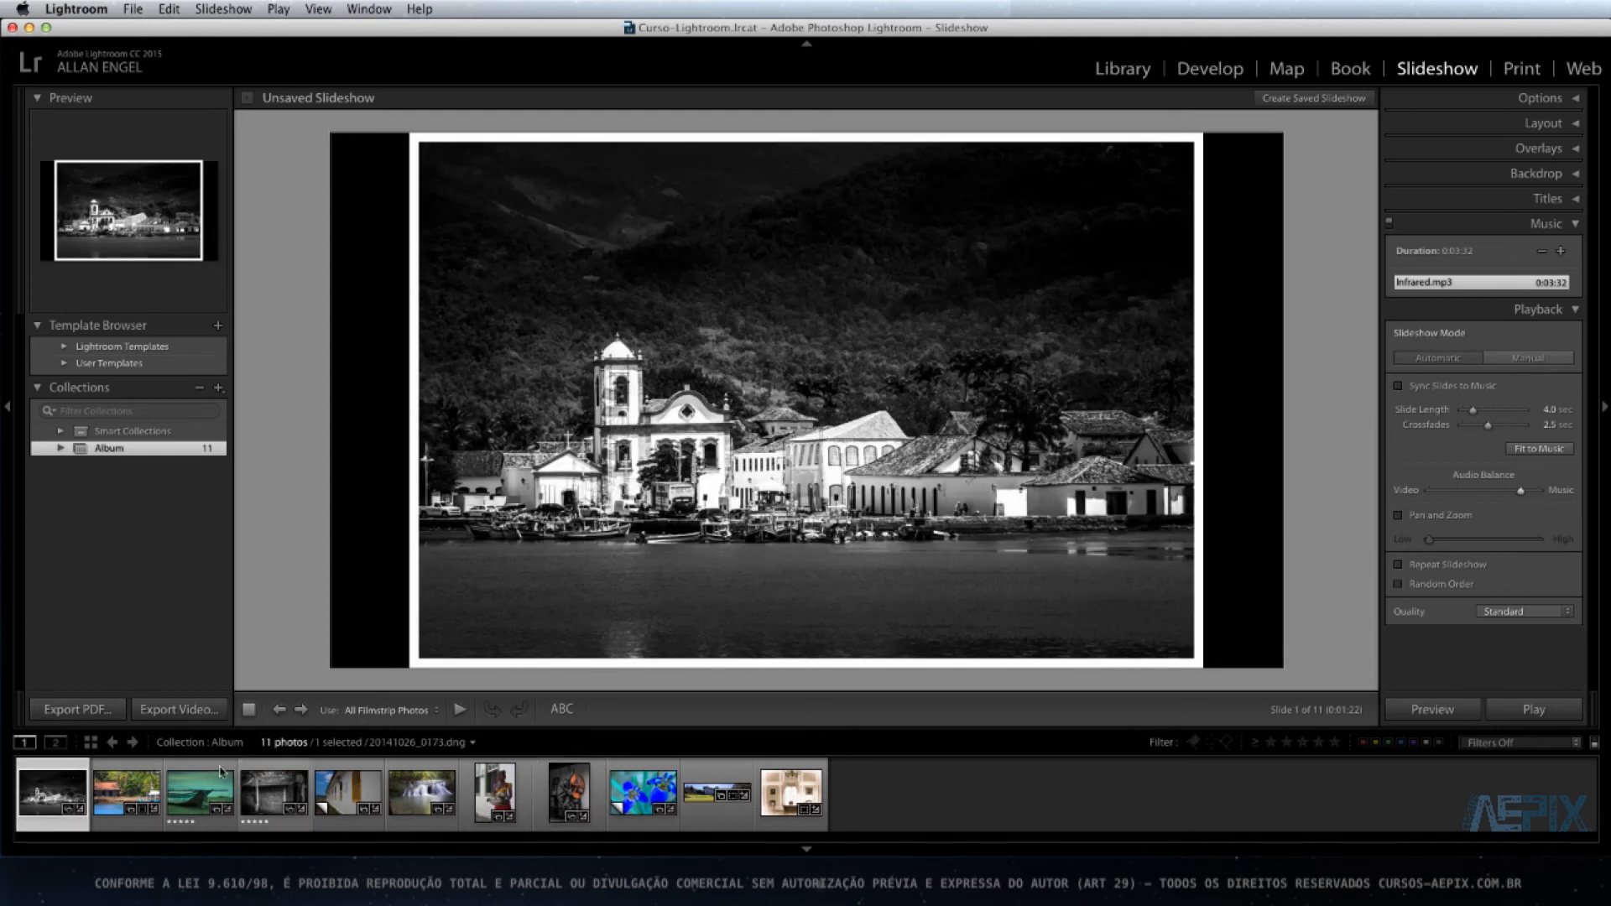
click(1432, 710)
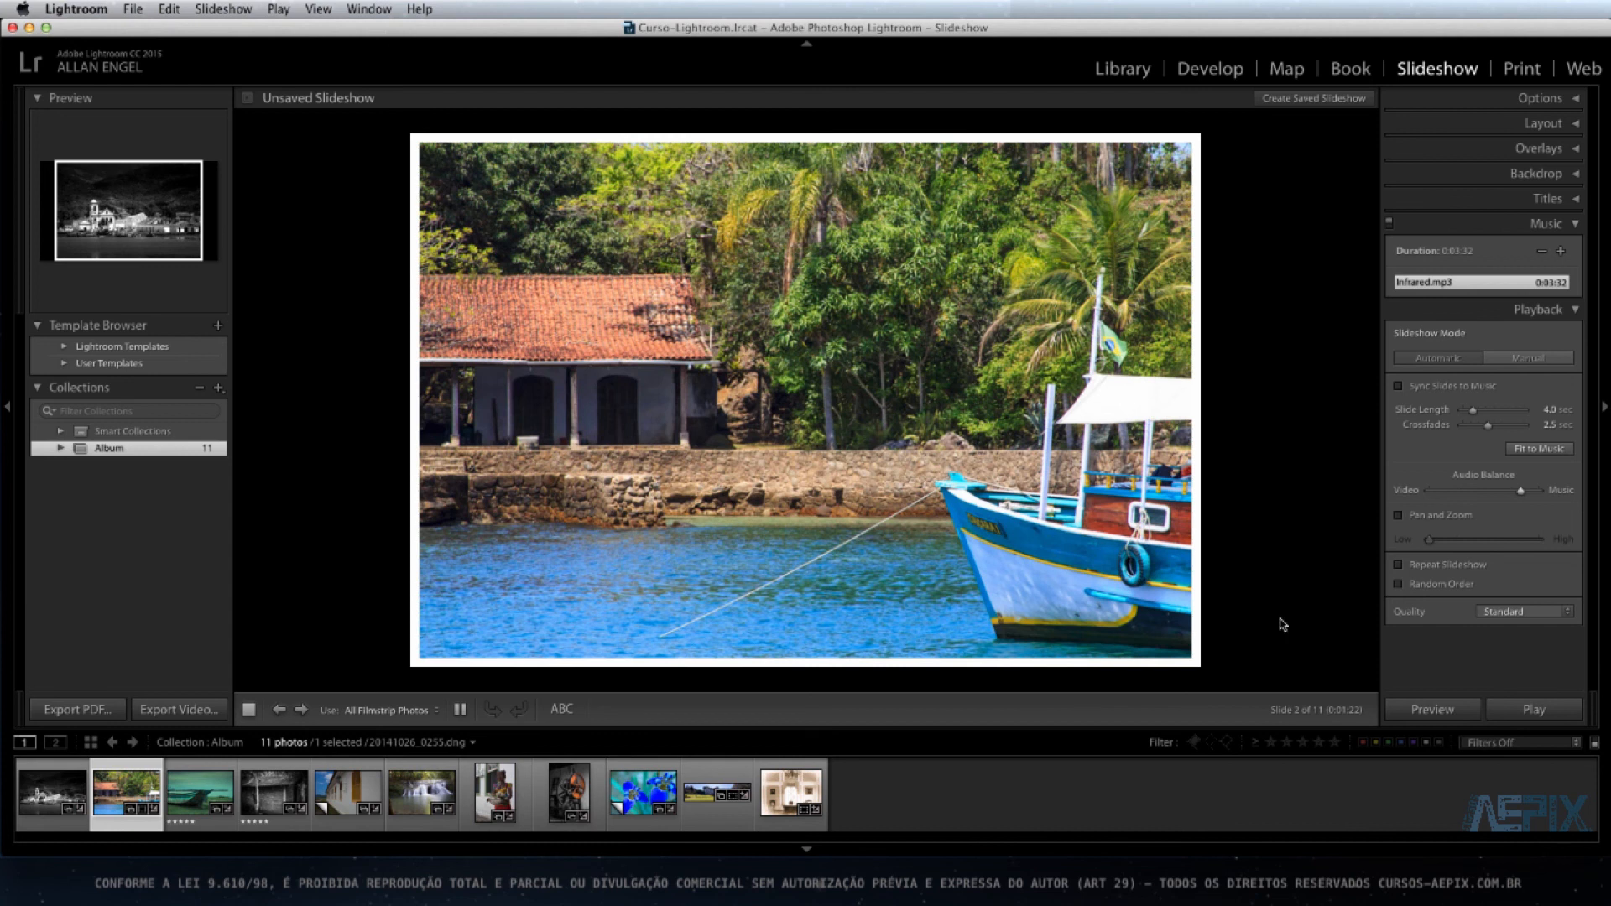
key(space)
- Turn on Pan and Zoom at a medium level and preview the slideshow again from the first photo
click(54, 790)
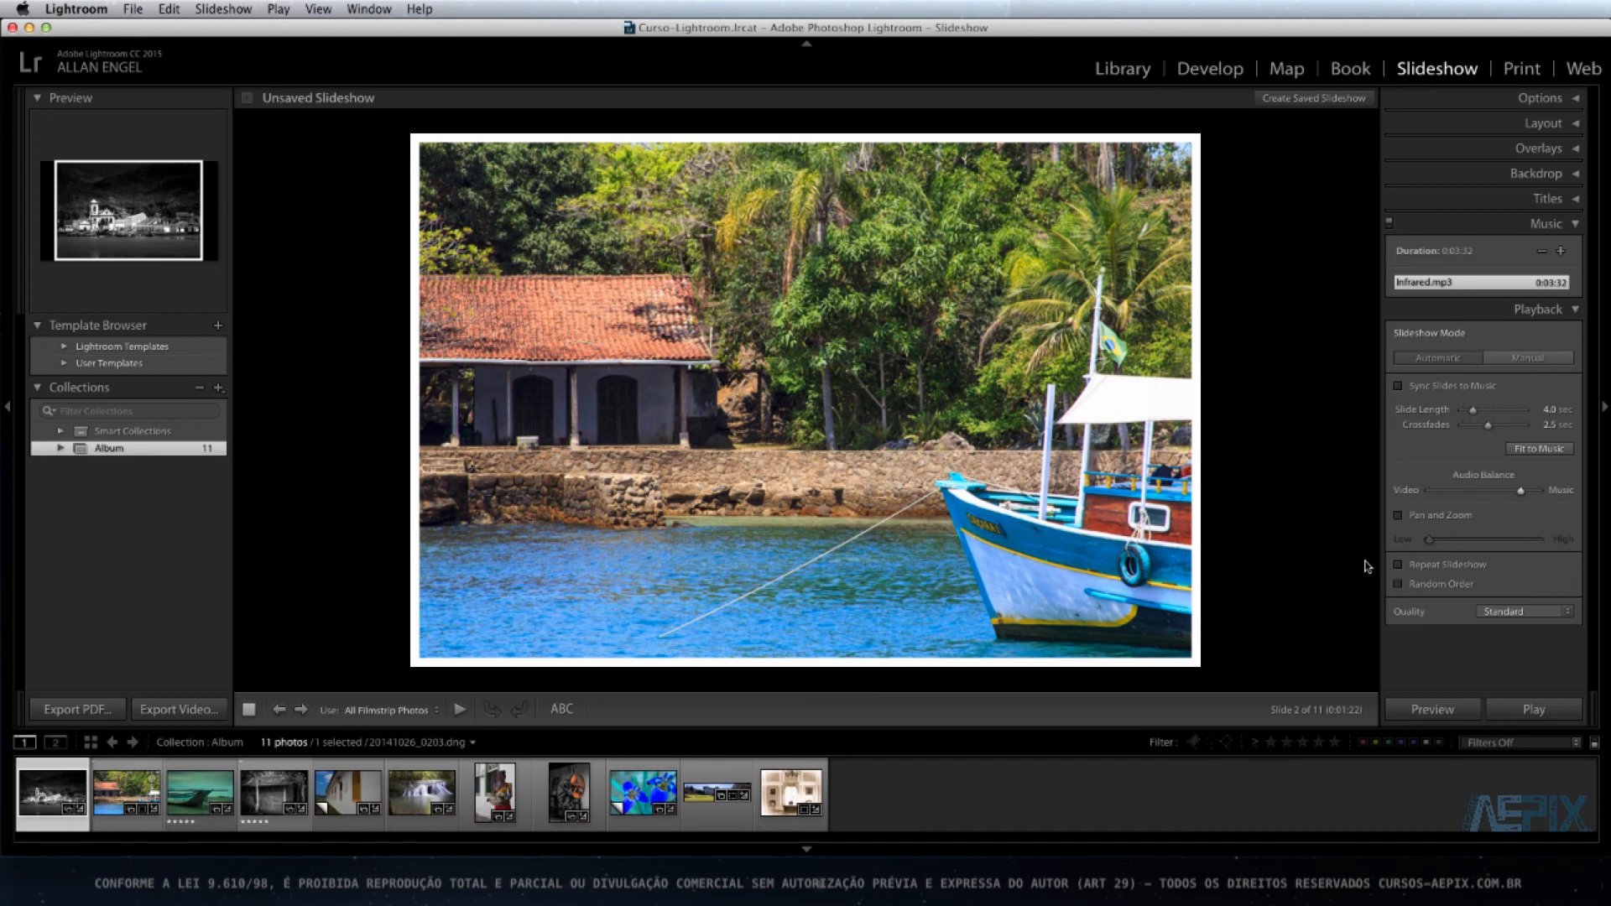
click(1399, 518)
drag(1434, 542, 1482, 544)
click(1431, 710)
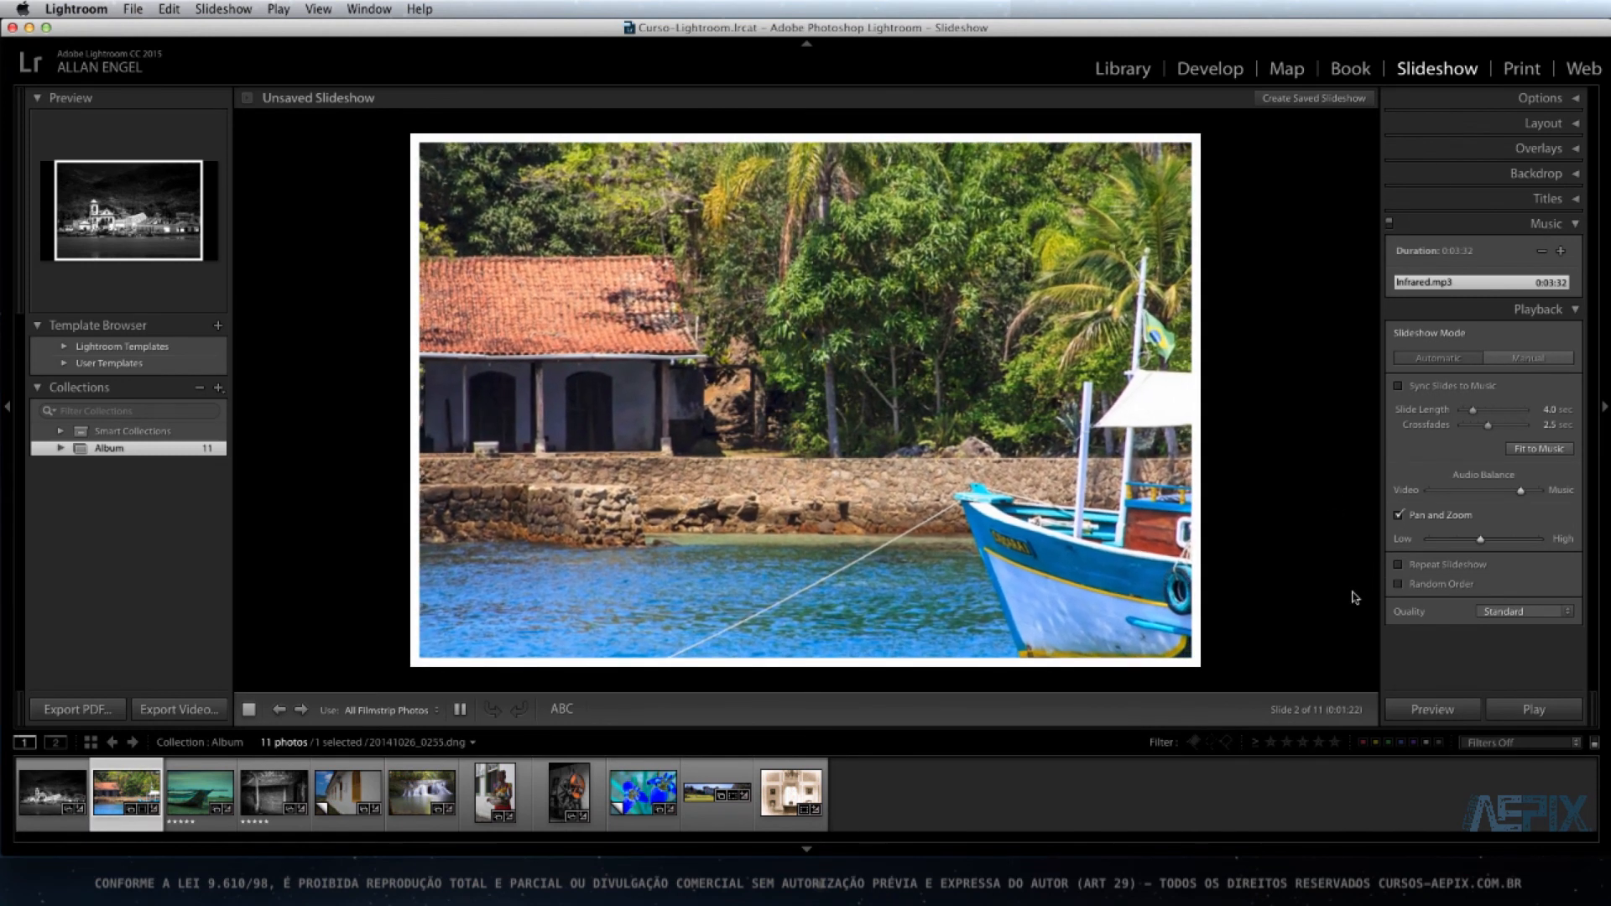
- Pause the slideshow preview and review the playback quality options, keeping Standard
key(space)
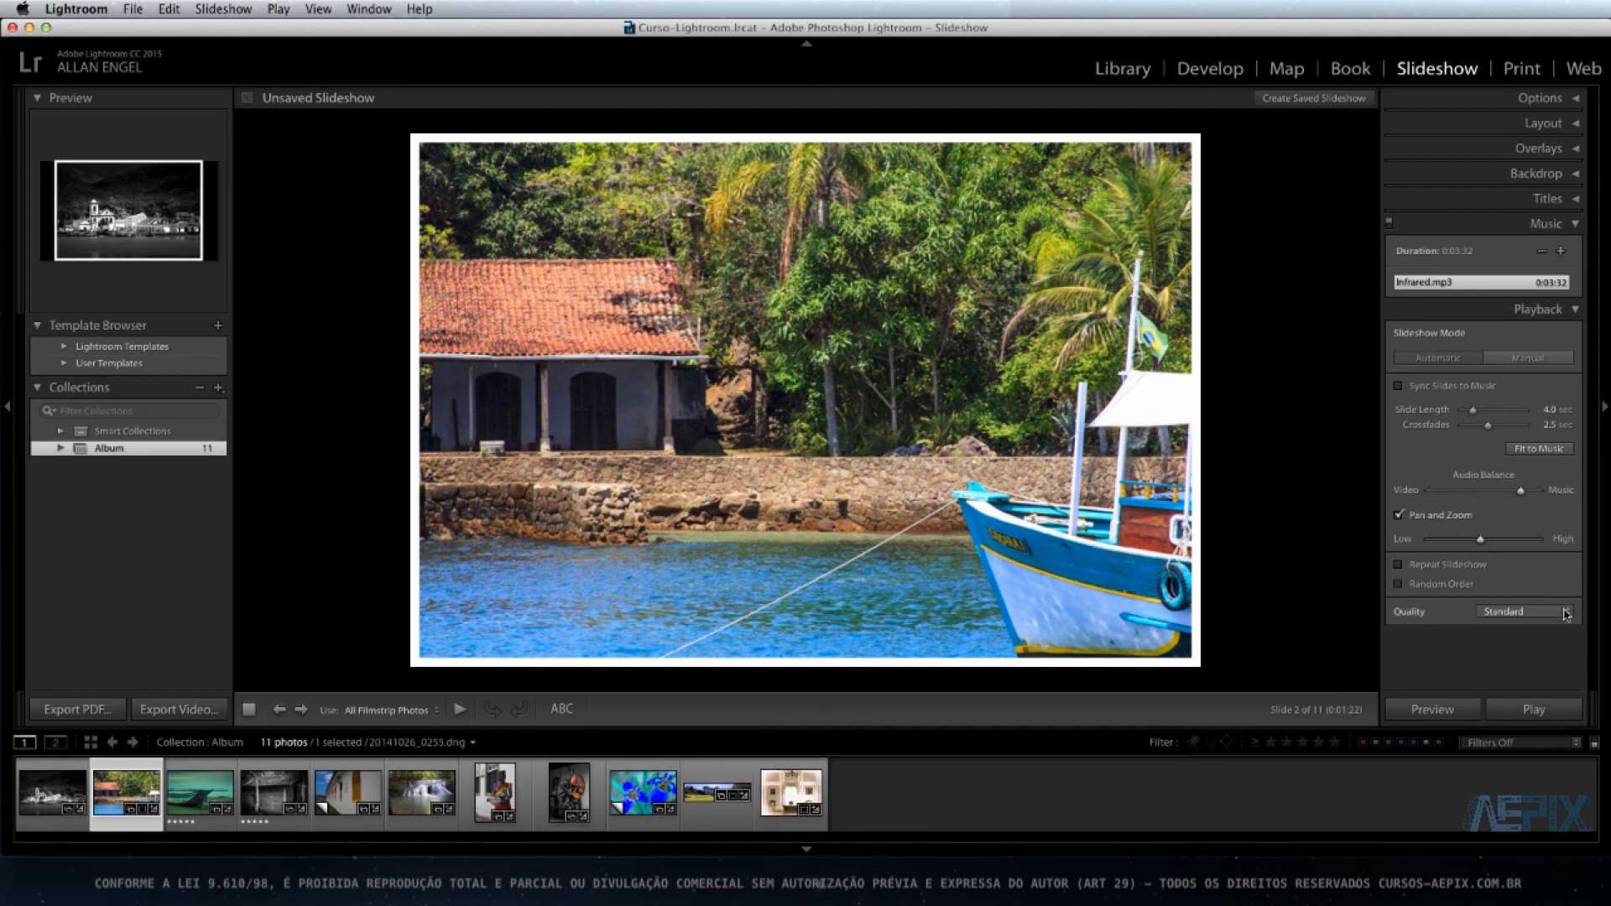
click(1509, 612)
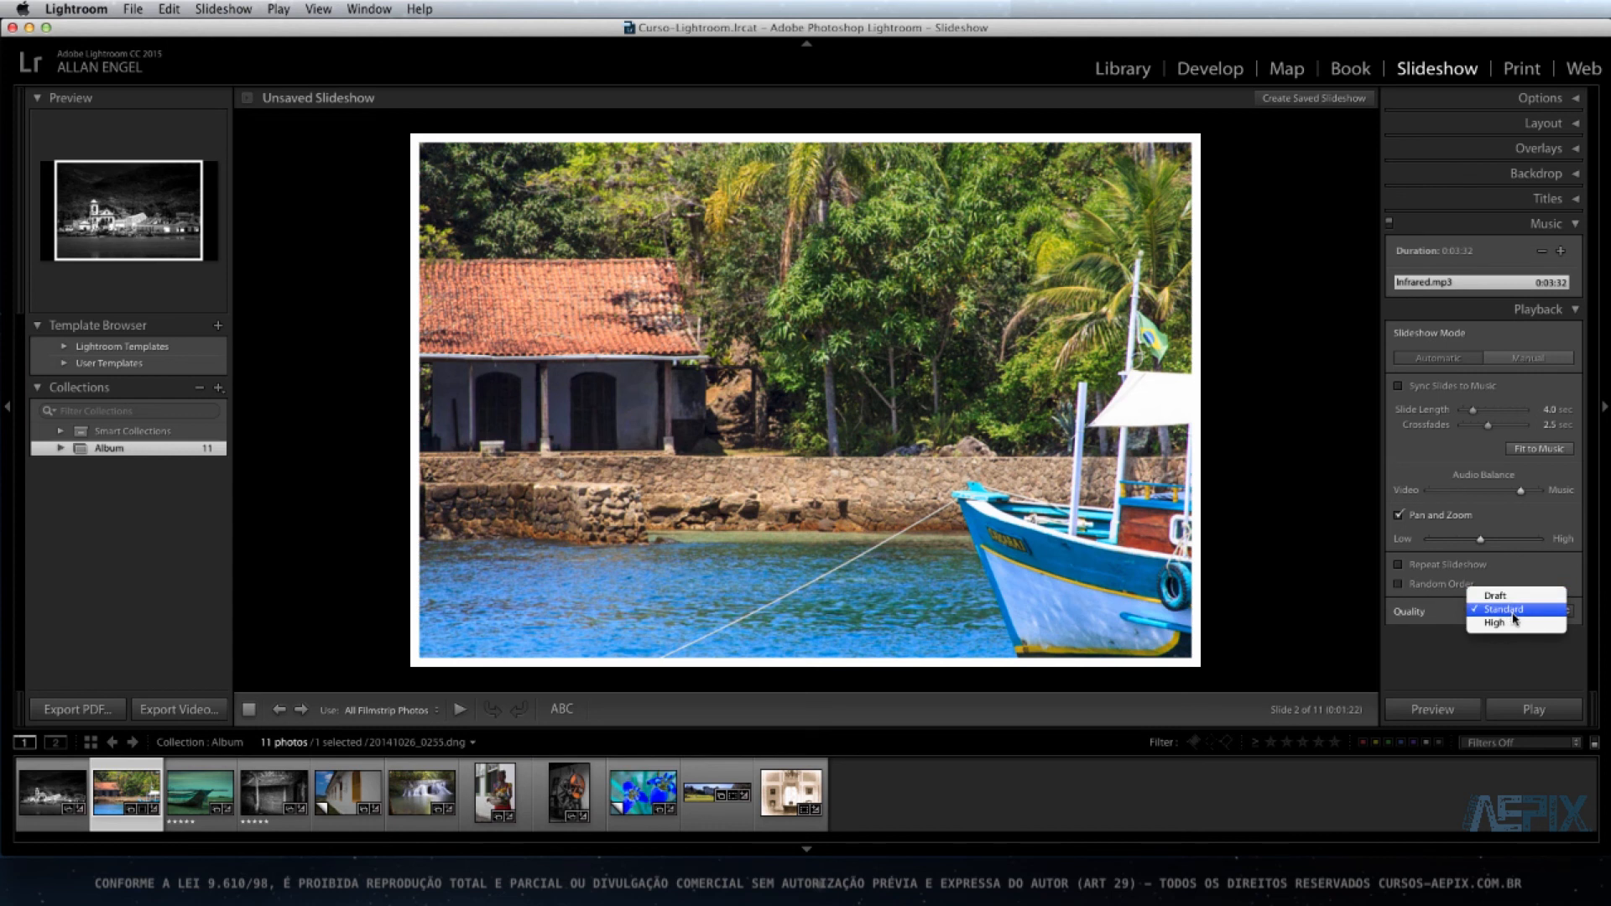
click(1501, 662)
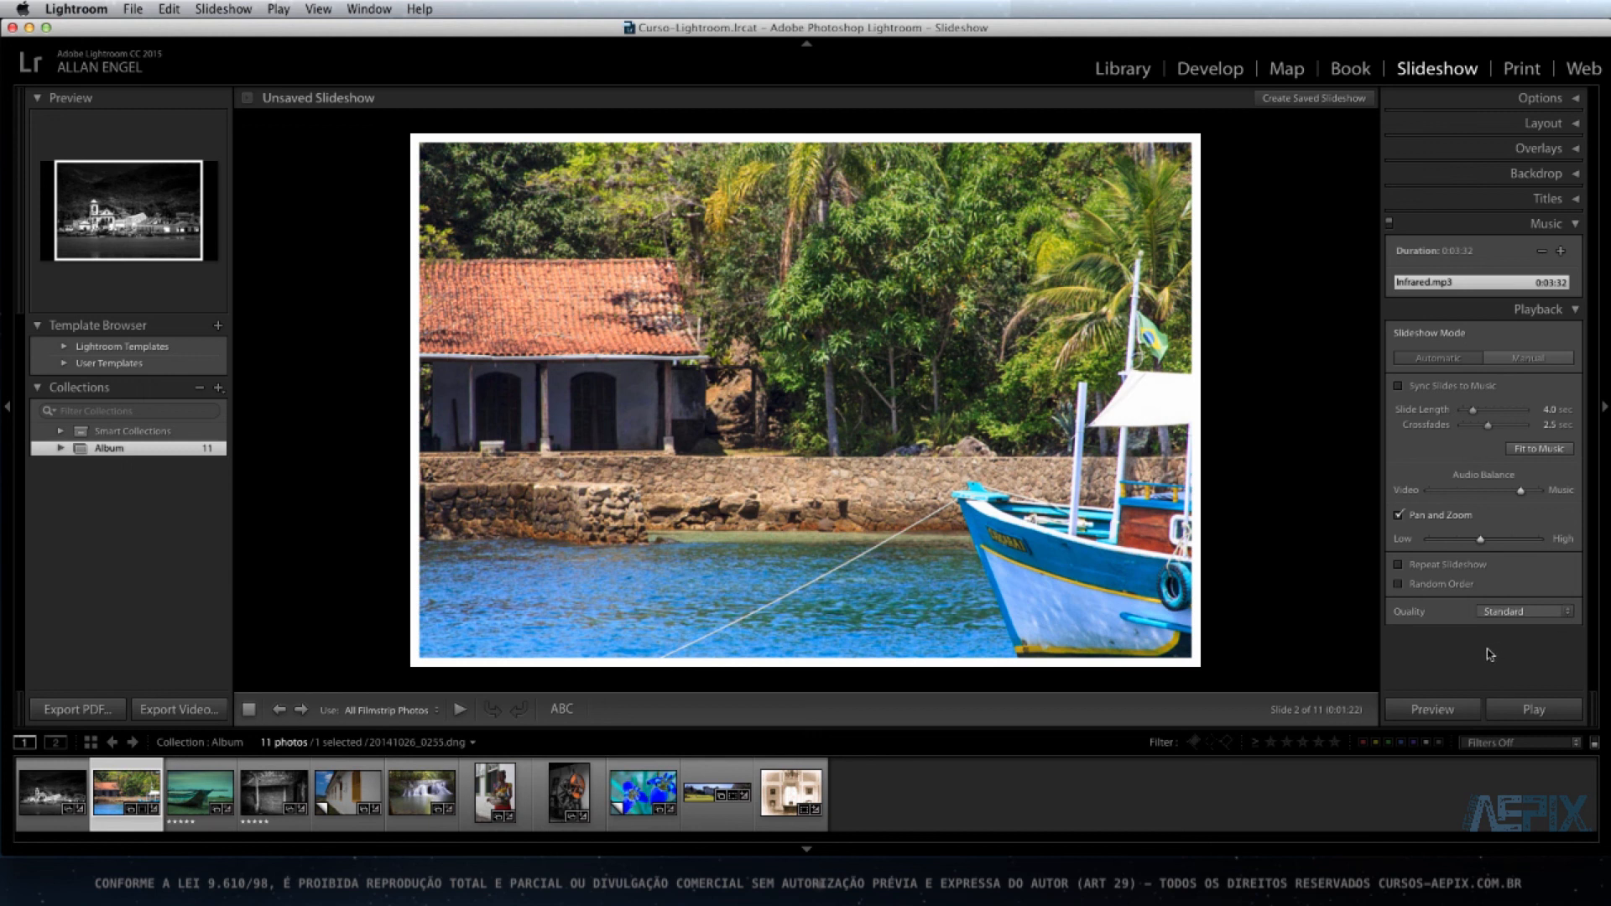
- Save the current setup as a slideshow named "Slideshow" inside the Album collection
click(1299, 99)
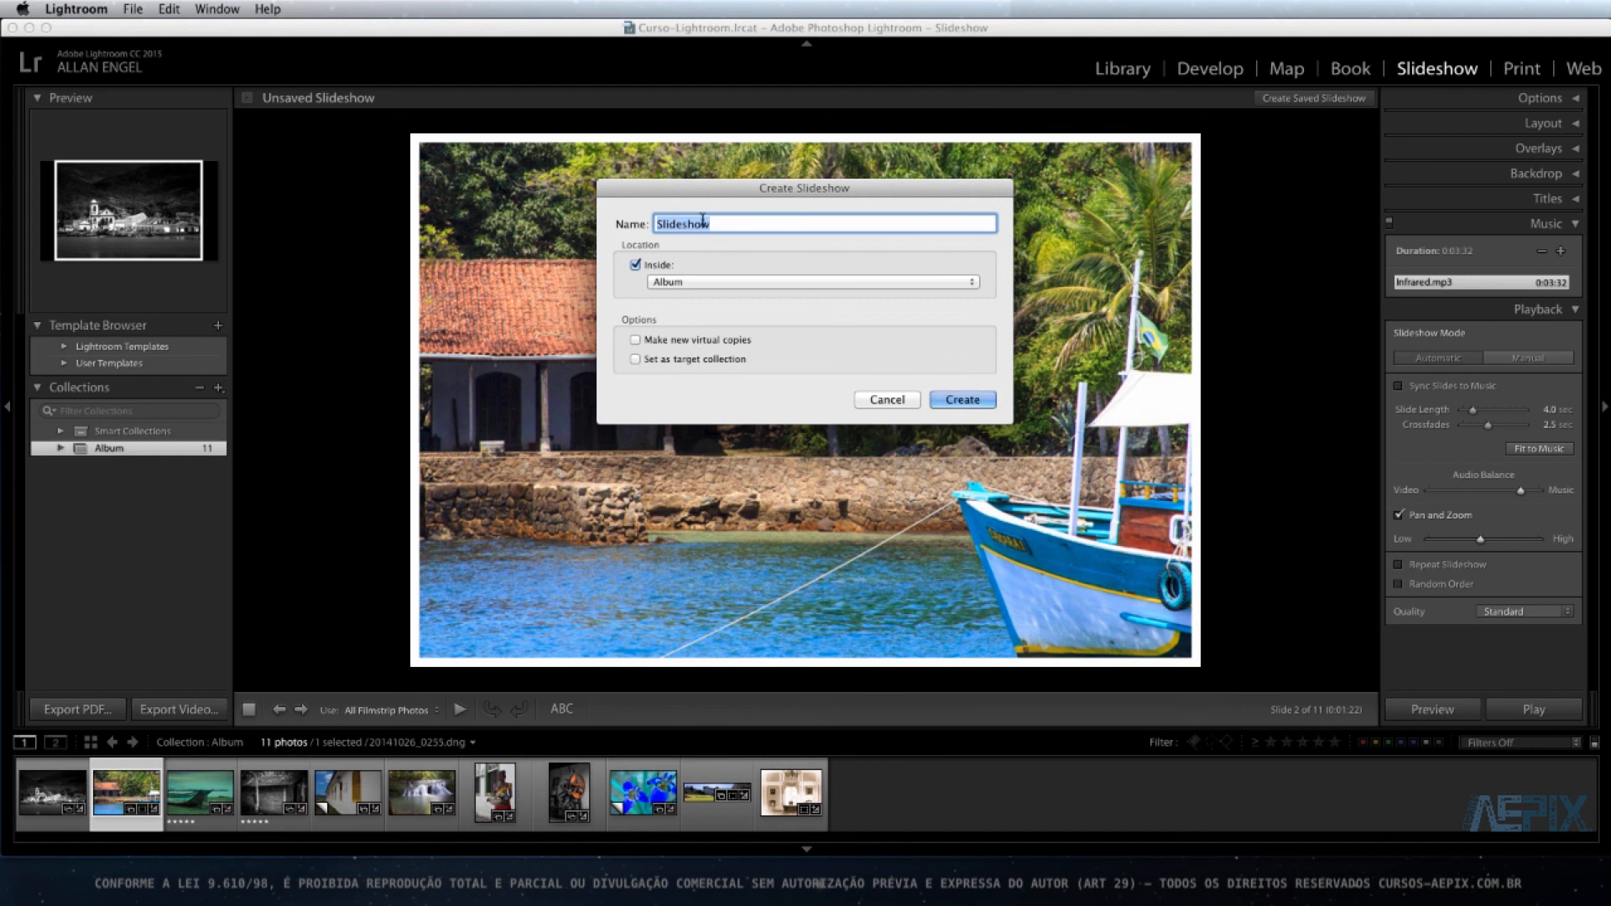
click(965, 401)
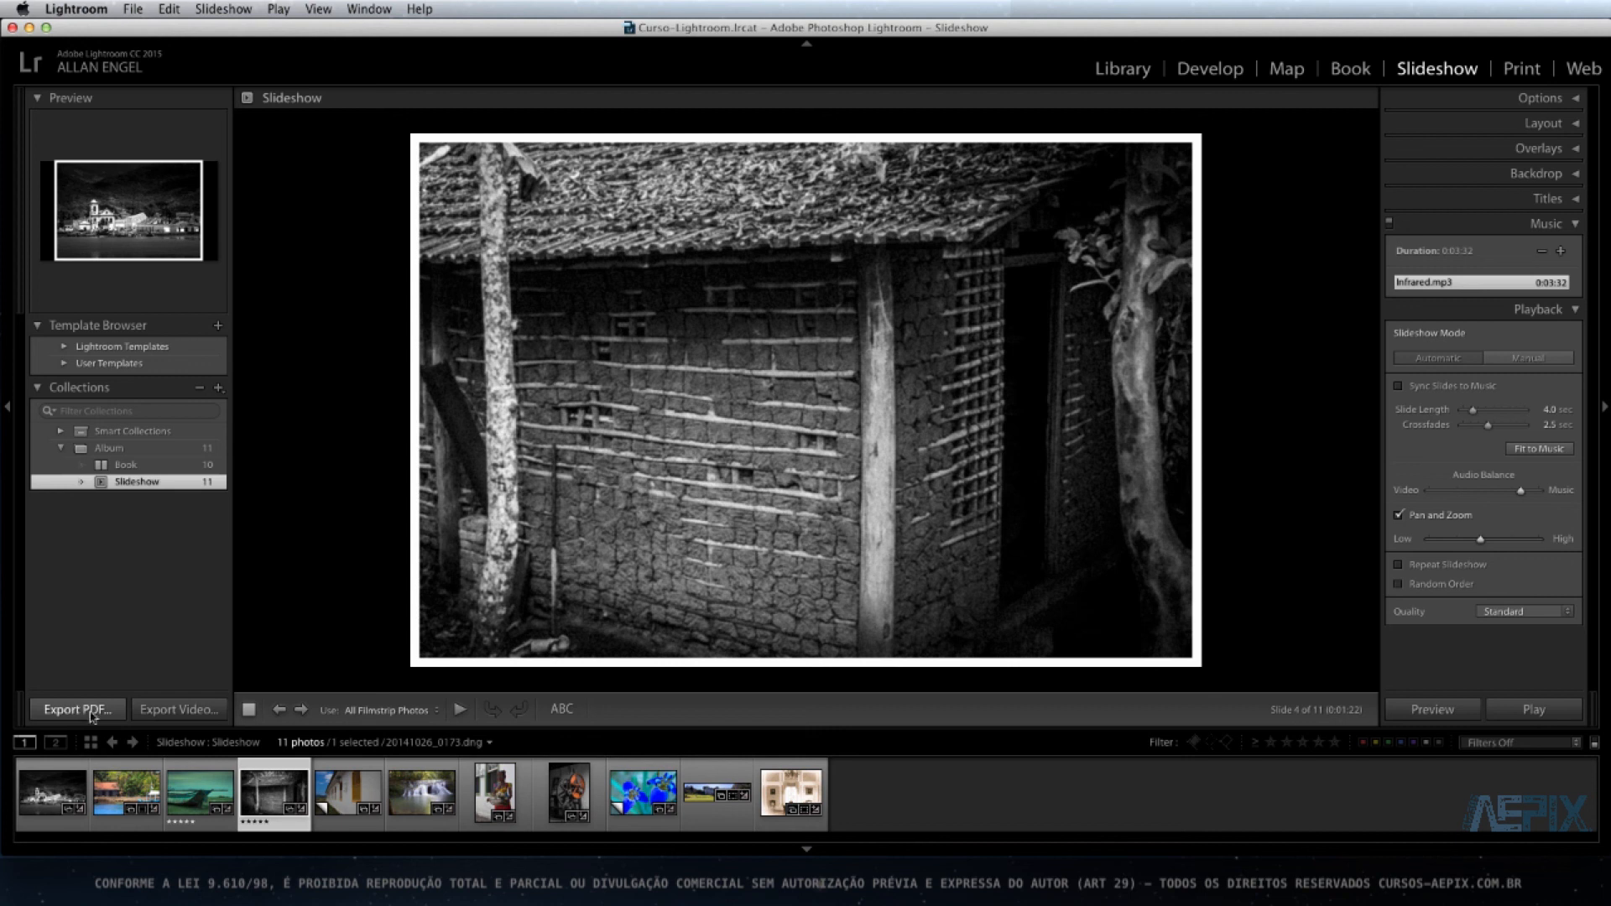
- Examine the video presets offered for exporting the slideshow to video, and close the export without saving
click(178, 711)
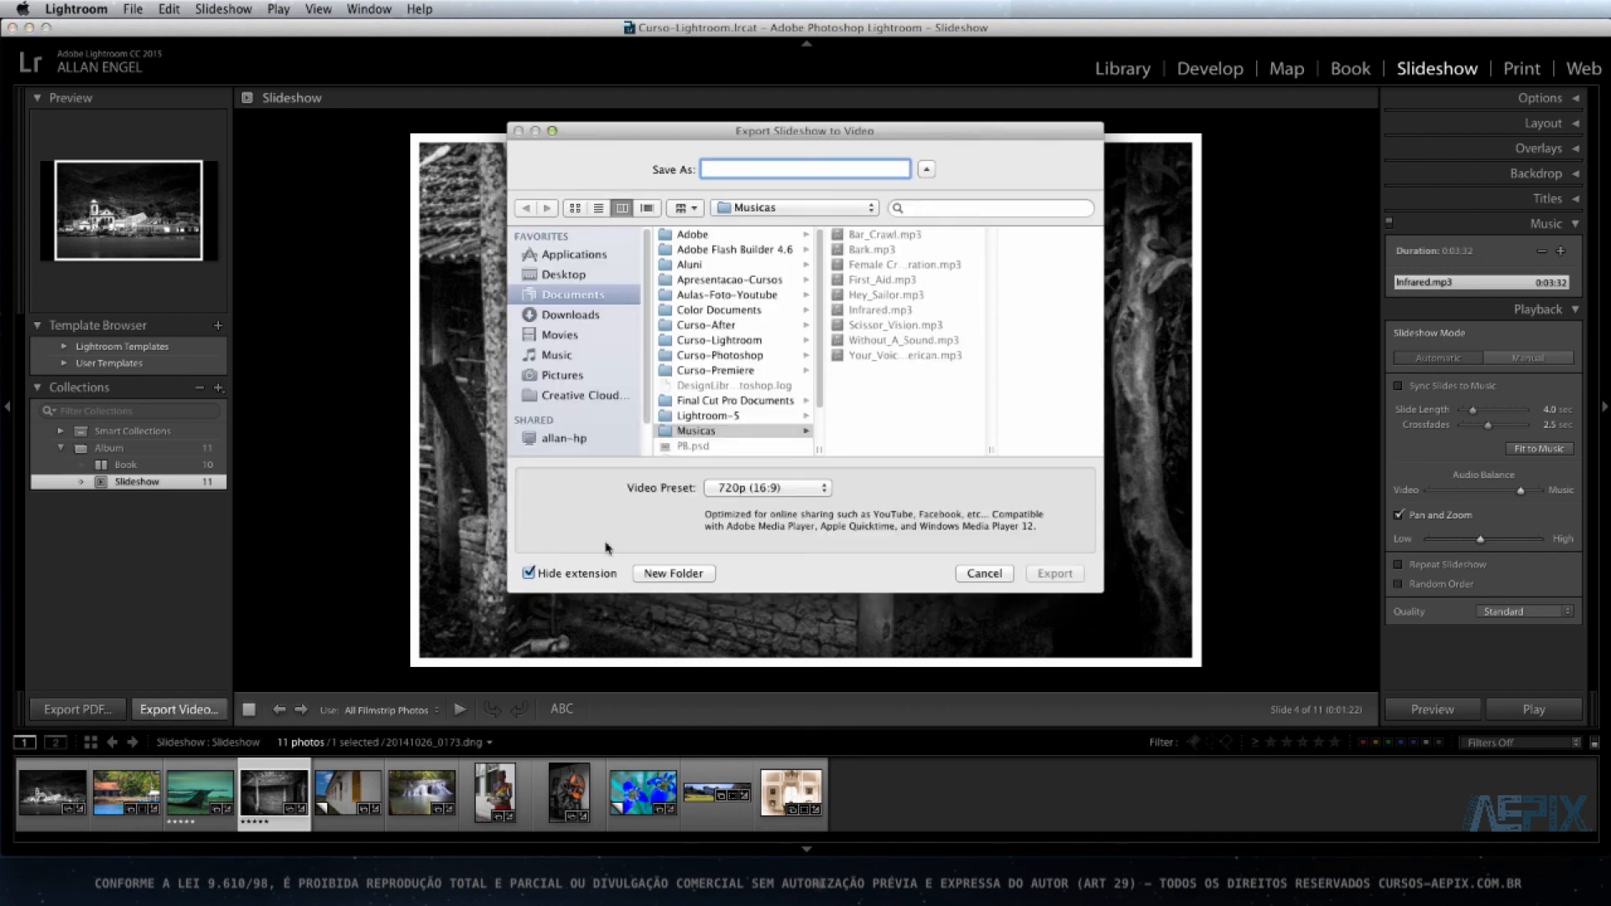
click(790, 490)
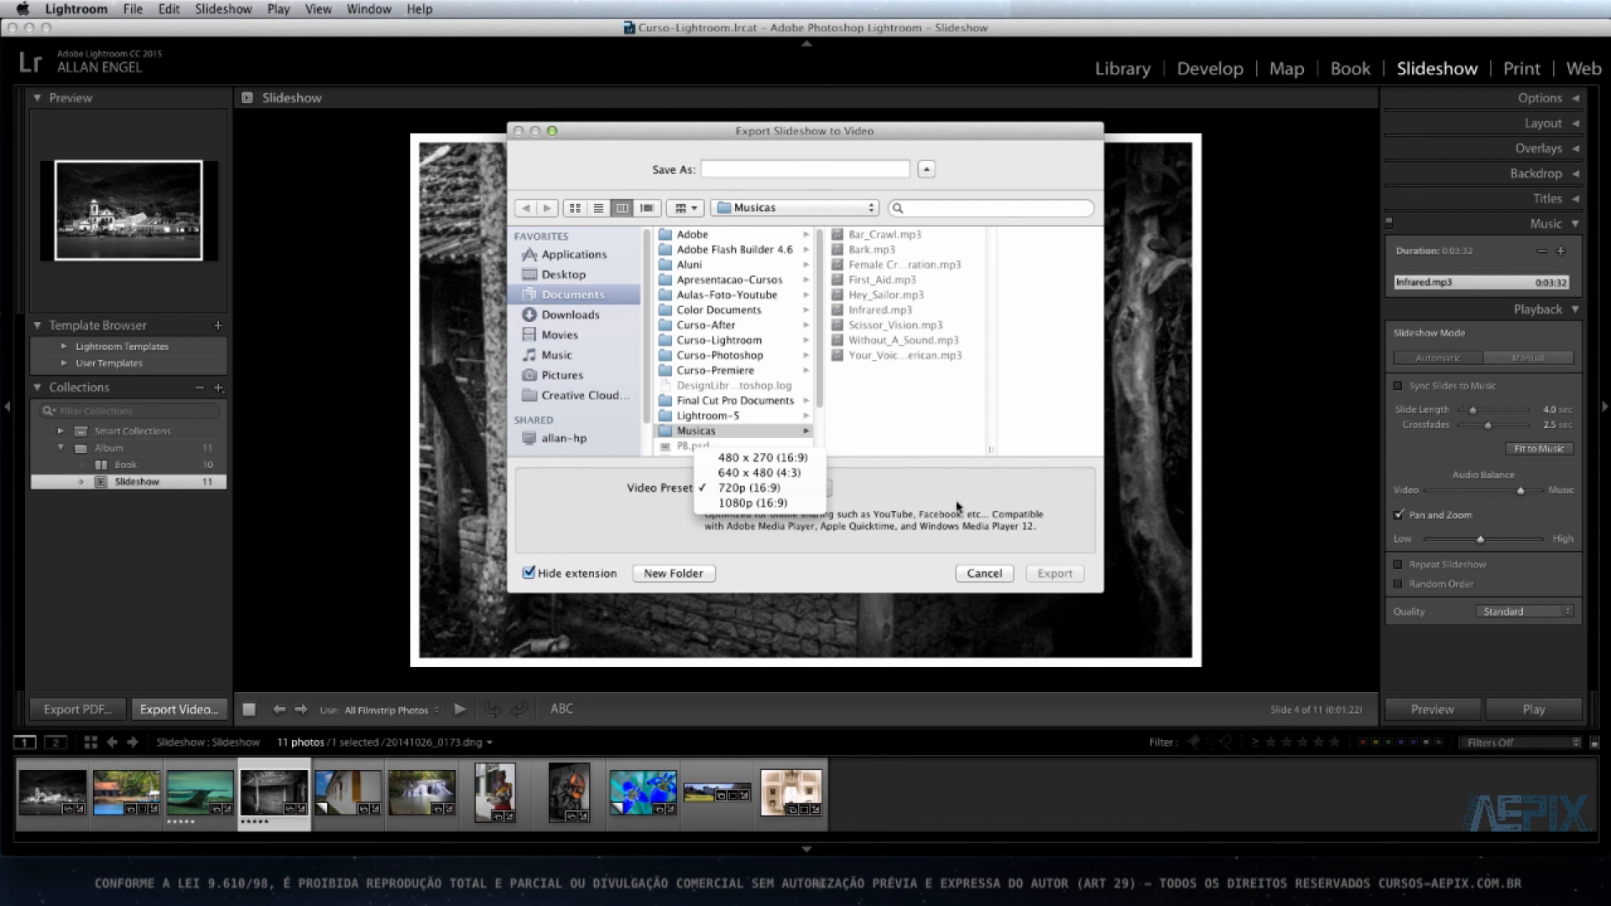
key(Escape)
key(Escape)
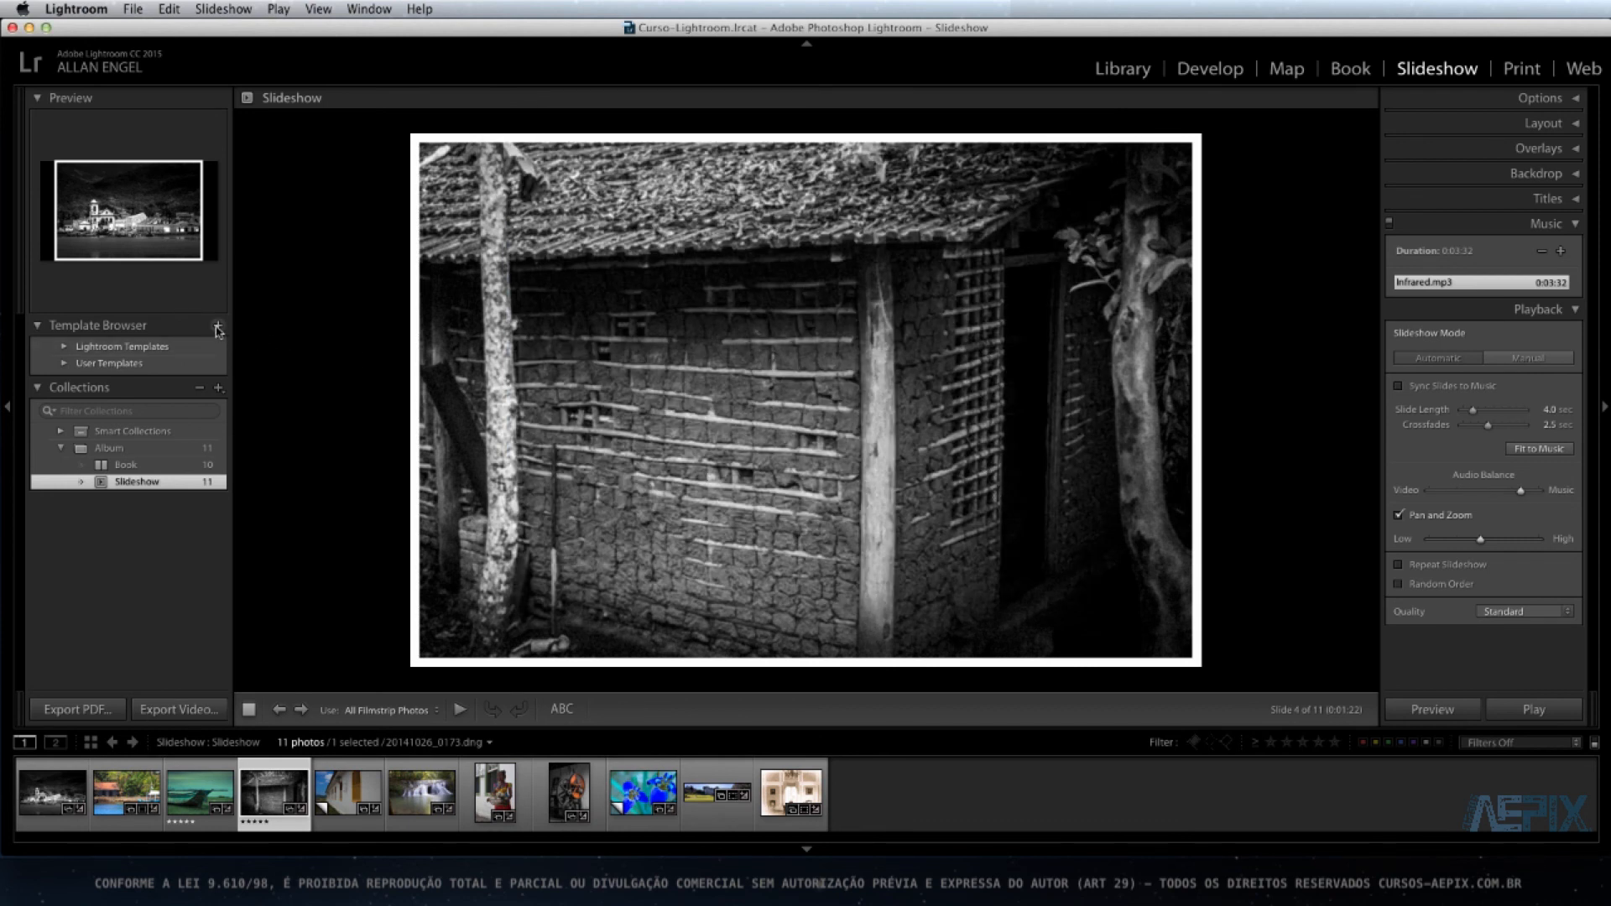
- Start a new slideshow template and review its folder choices, keeping User Templates
click(218, 326)
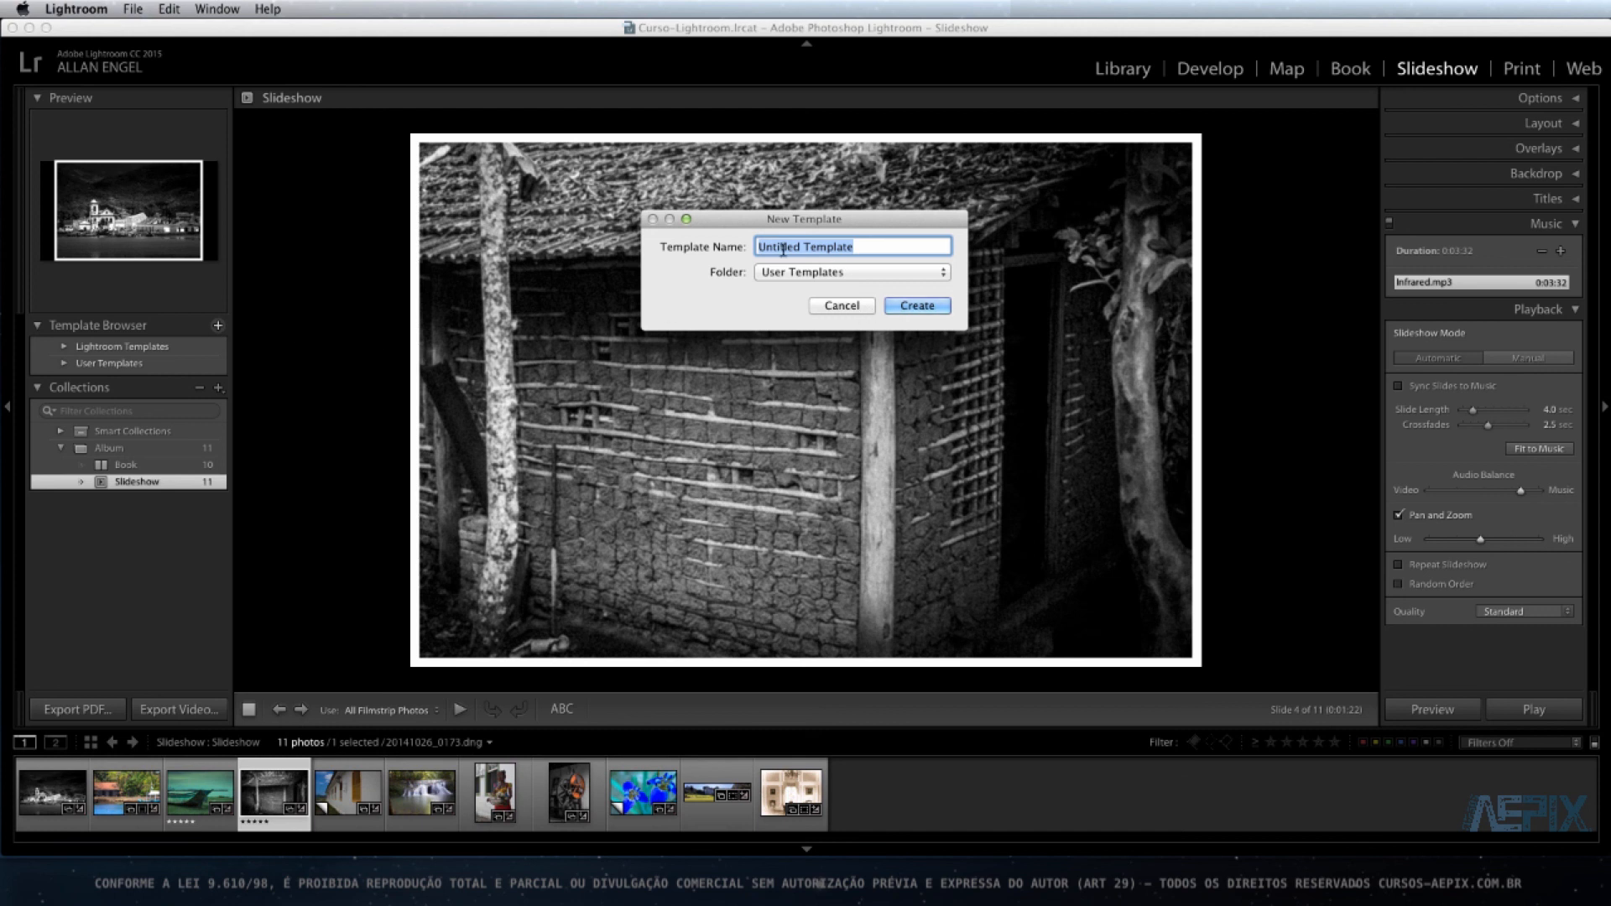
click(839, 273)
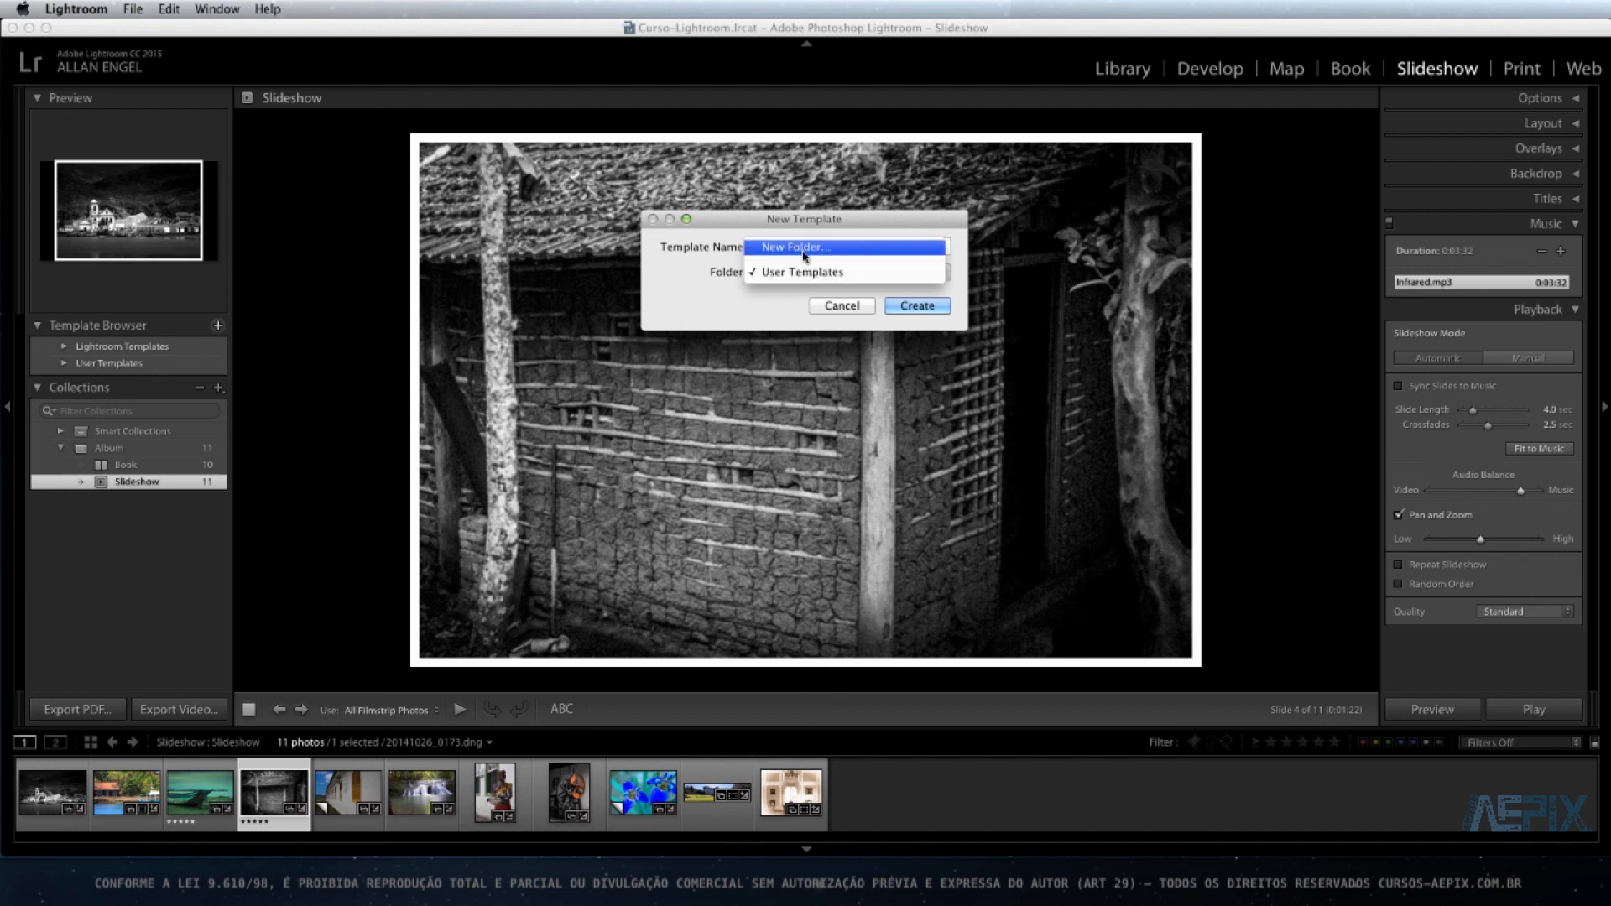
click(783, 312)
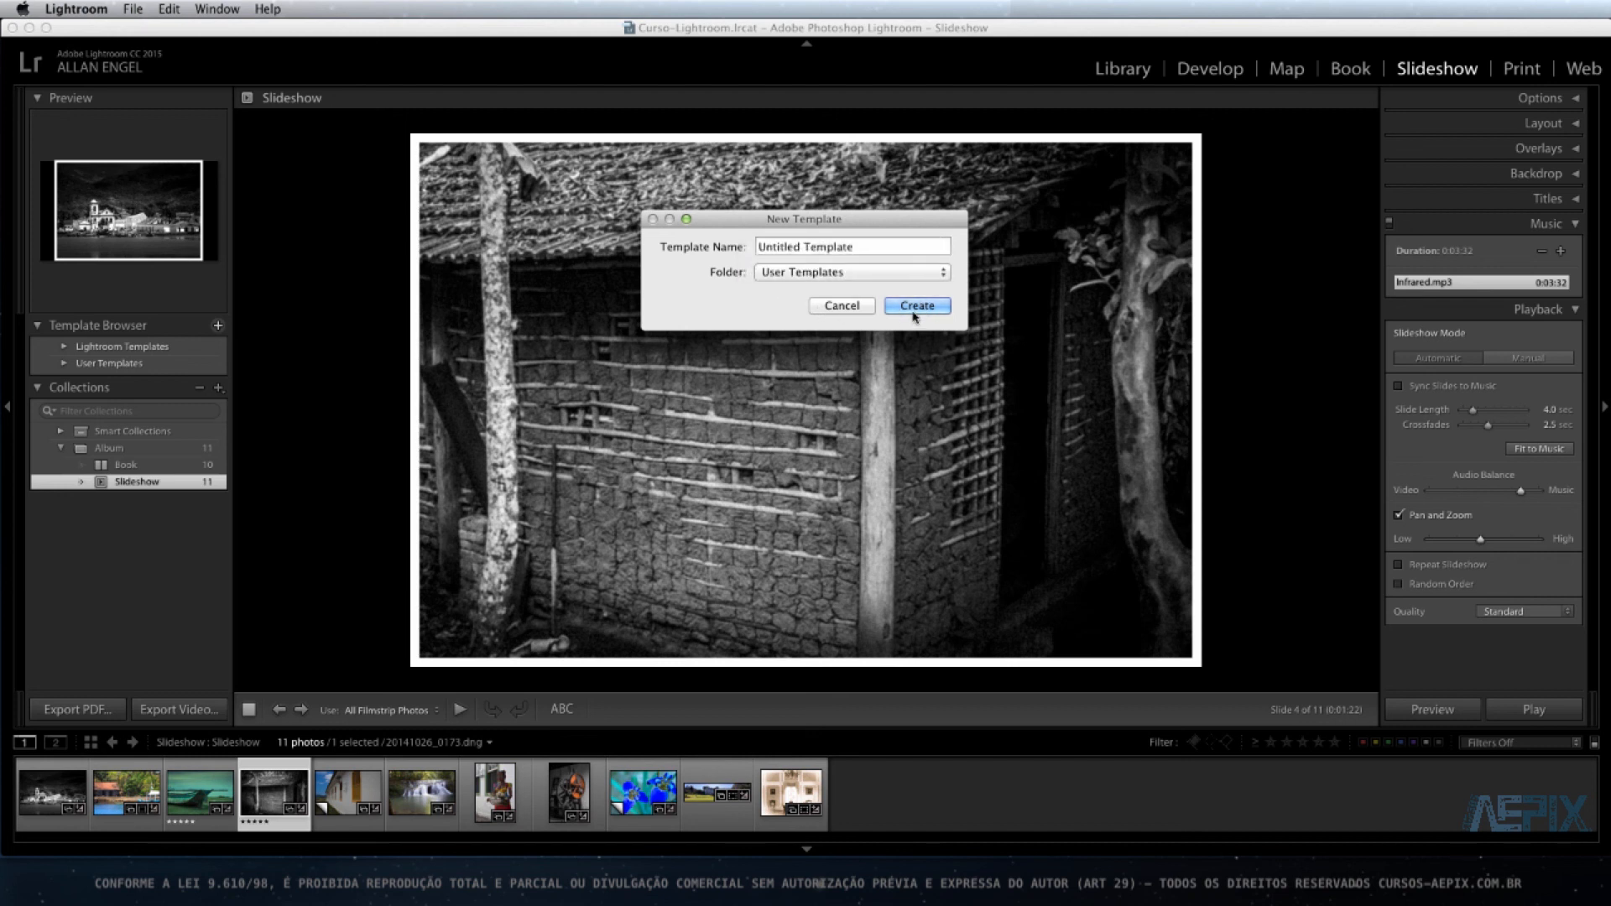